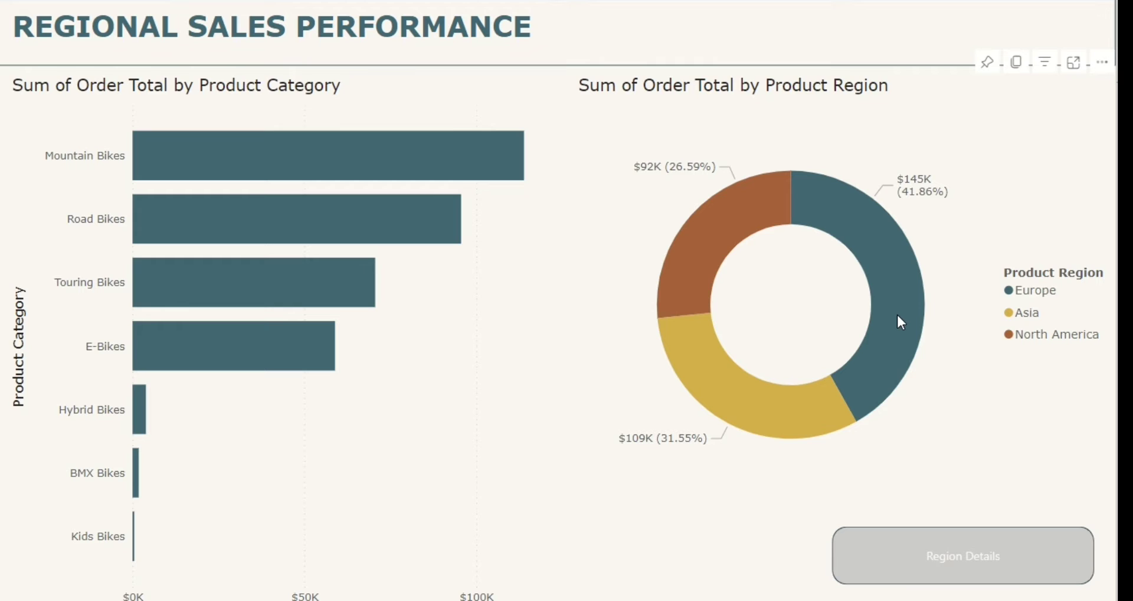
# Select Europe in the product region donut chart and drill through to its region details
pyautogui.click(902, 322)
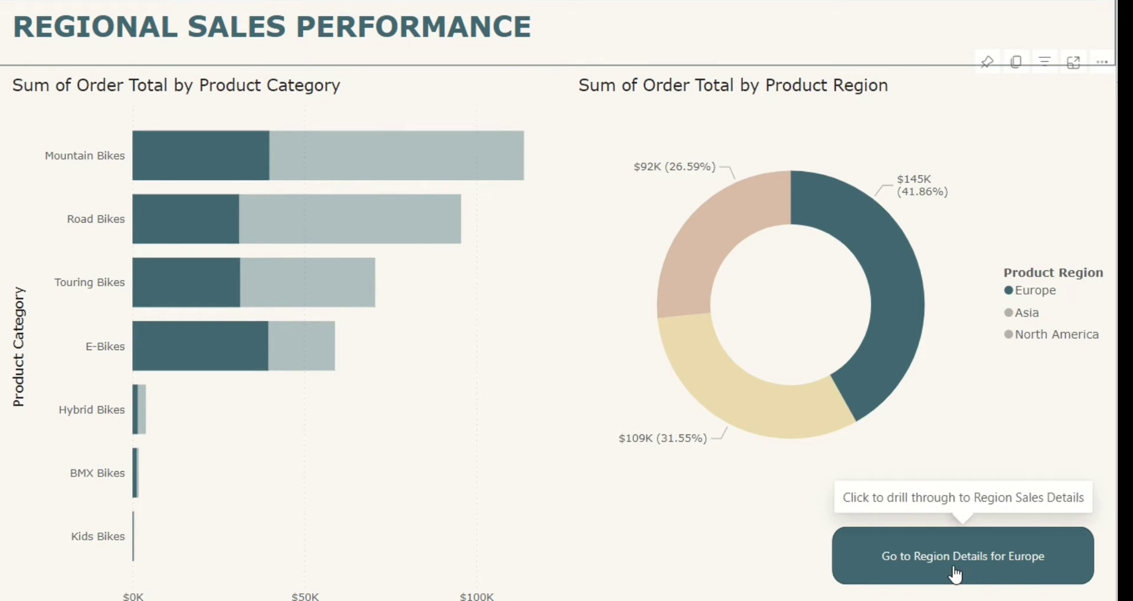
pyautogui.click(957, 572)
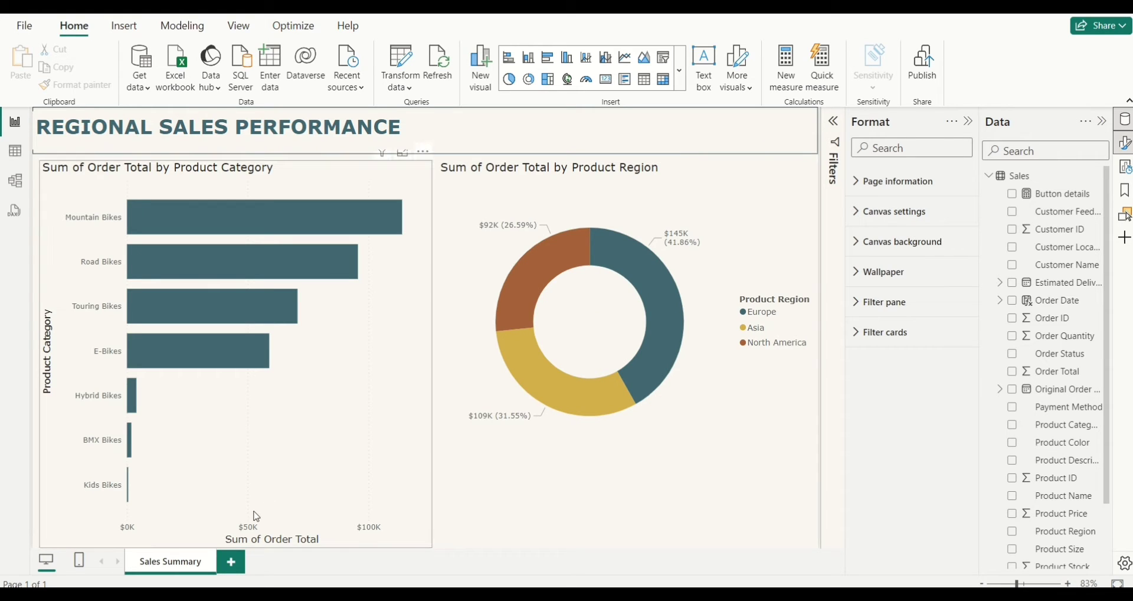
# Add a new report page and insert a card showing the sum of Order Total, moved down the canvas and reduced in height
pyautogui.click(231, 565)
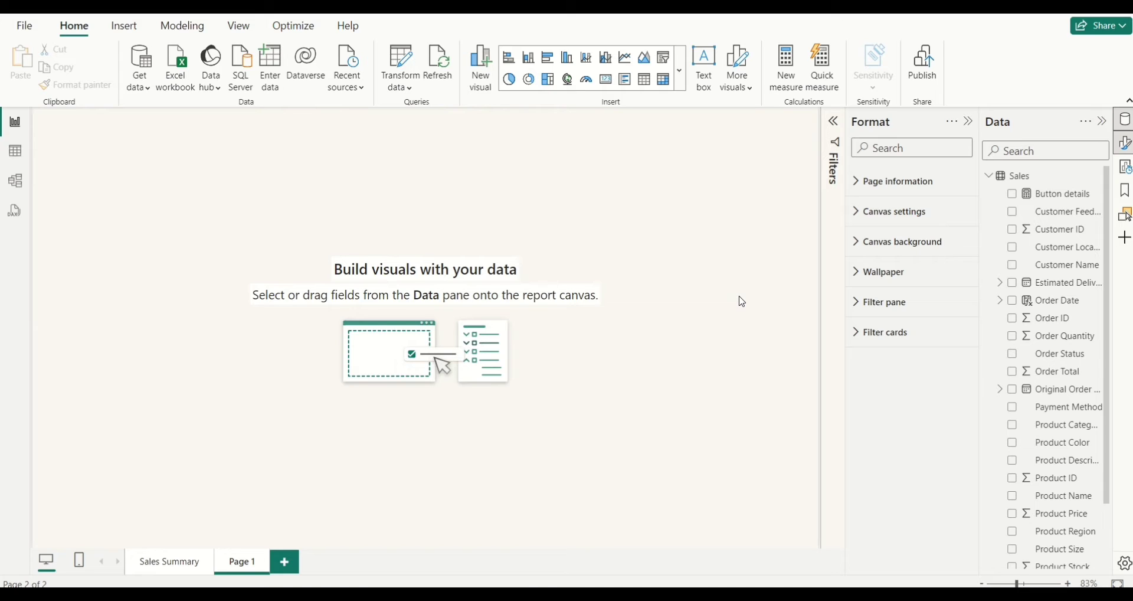
pyautogui.click(680, 71)
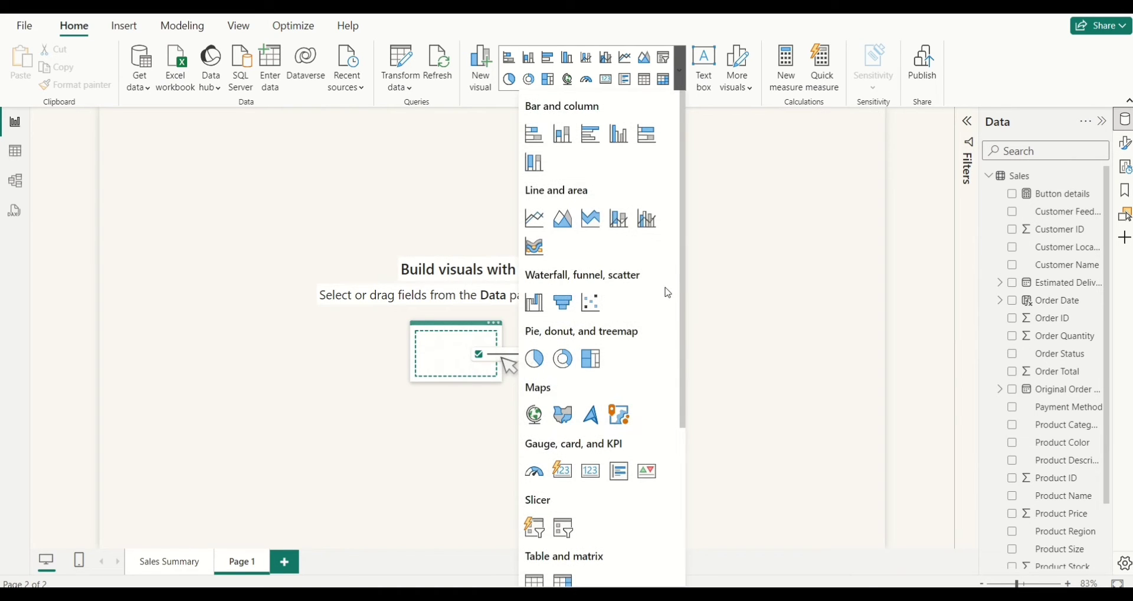
pyautogui.click(593, 473)
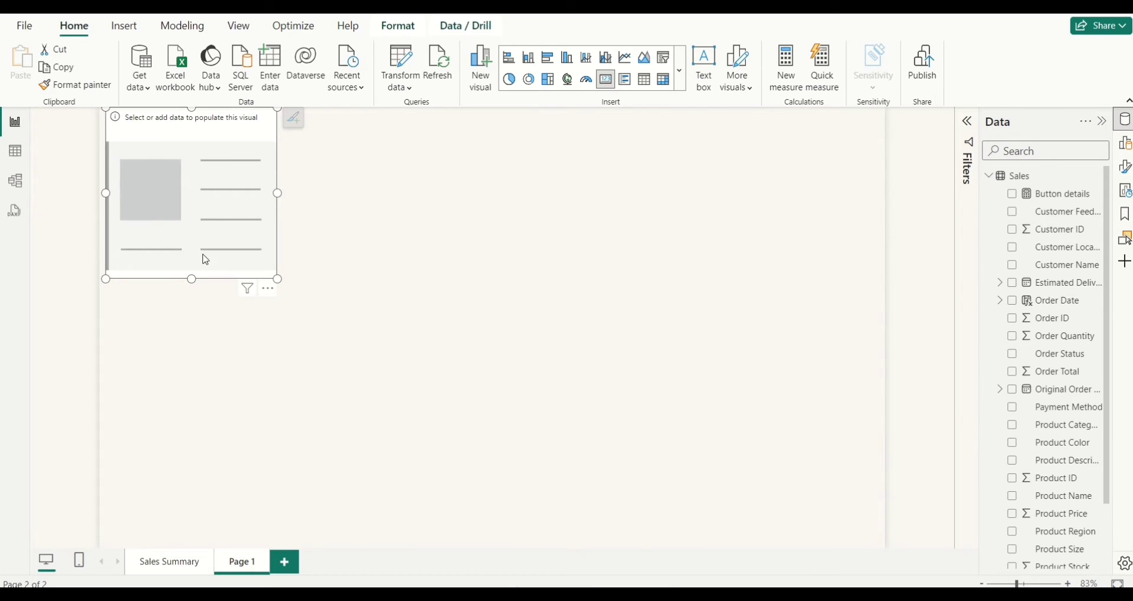
pyautogui.moveTo(205, 259); pyautogui.dragTo(207, 261)
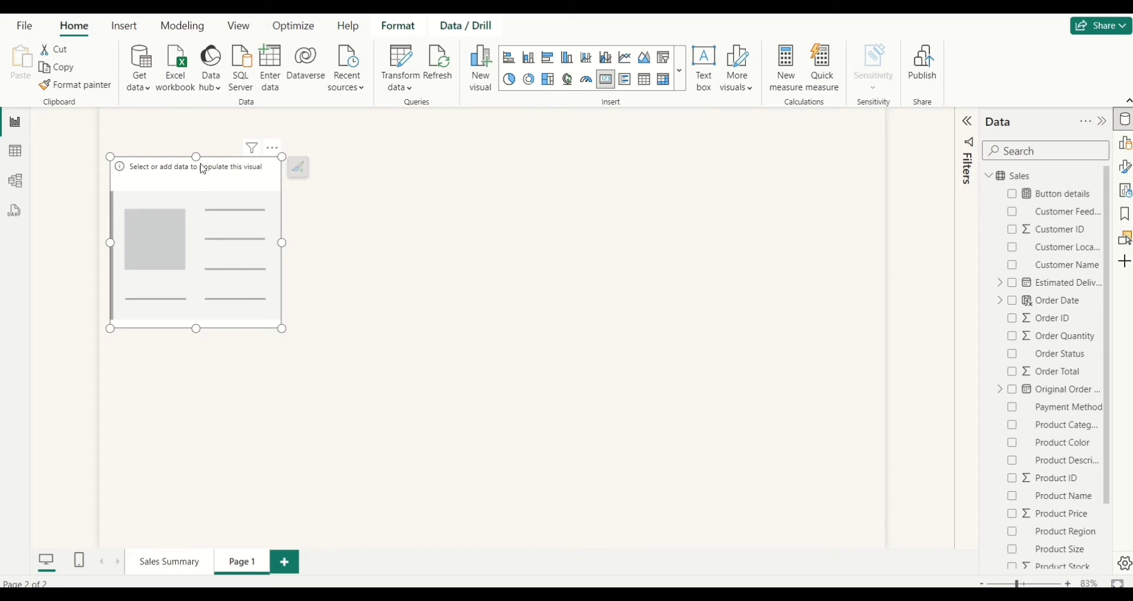
pyautogui.moveTo(197, 157); pyautogui.dragTo(197, 200)
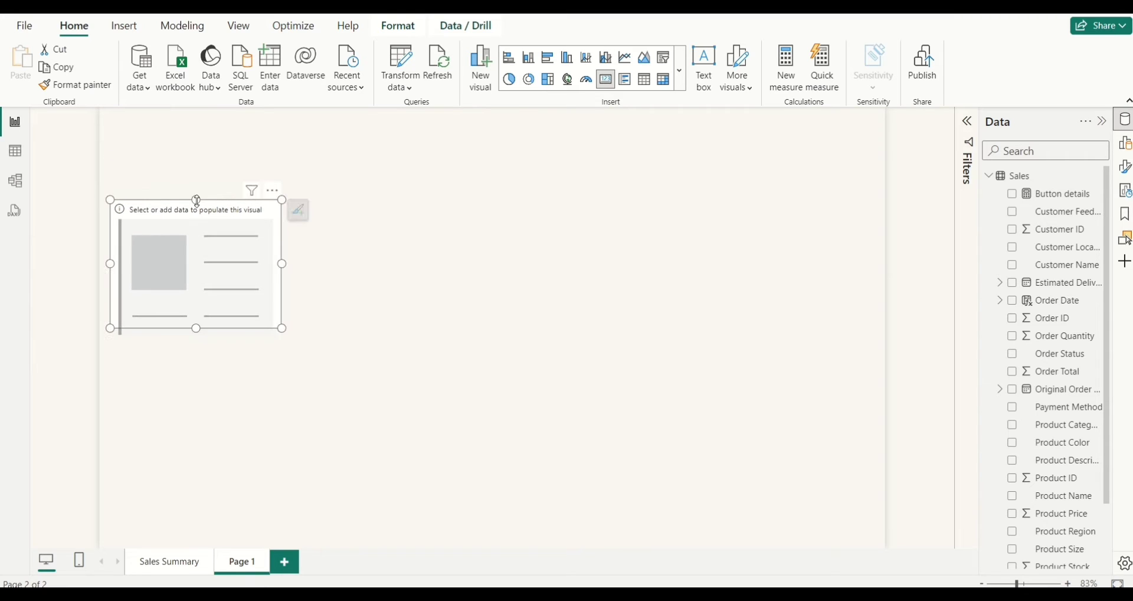
pyautogui.click(1014, 373)
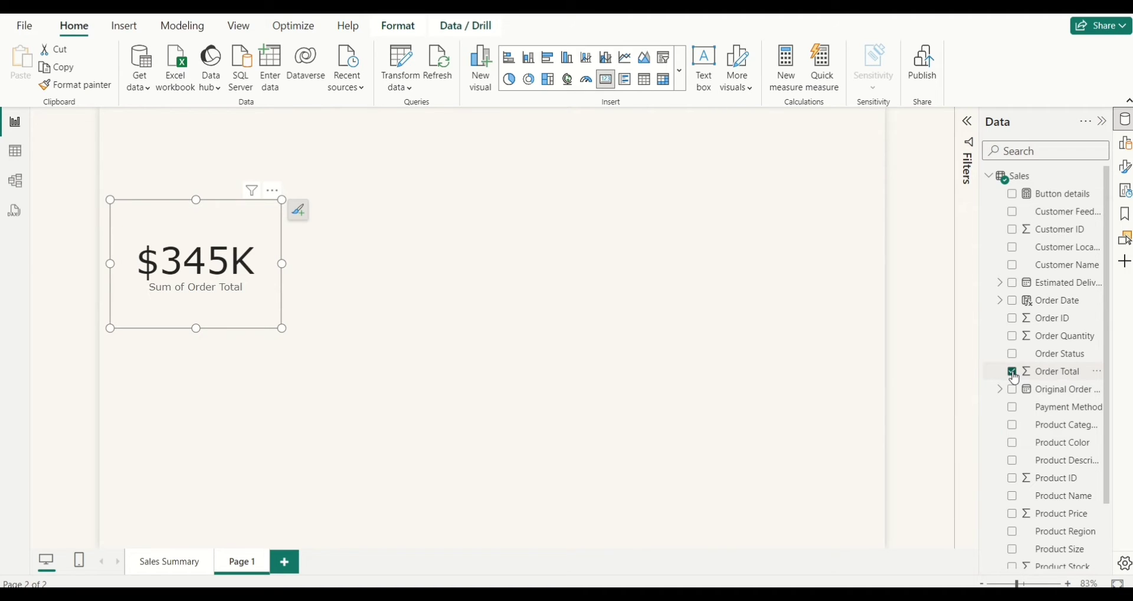
pyautogui.click(517, 337)
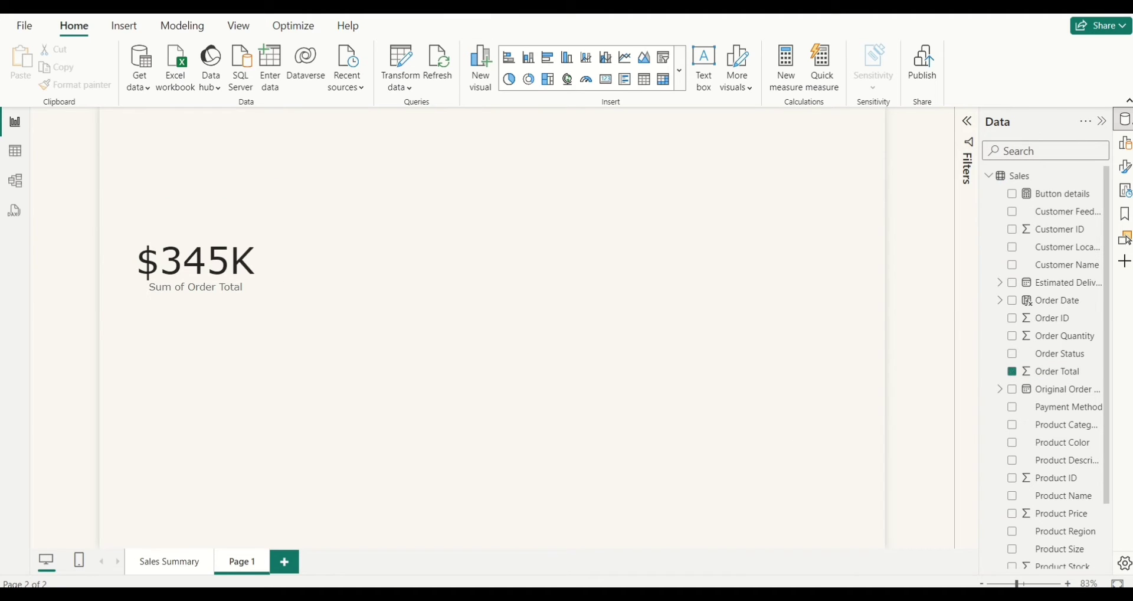
# Insert a table beside the card with Product Region, Product Category and Order Total, and widen it to fit all columns
pyautogui.click(1126, 145)
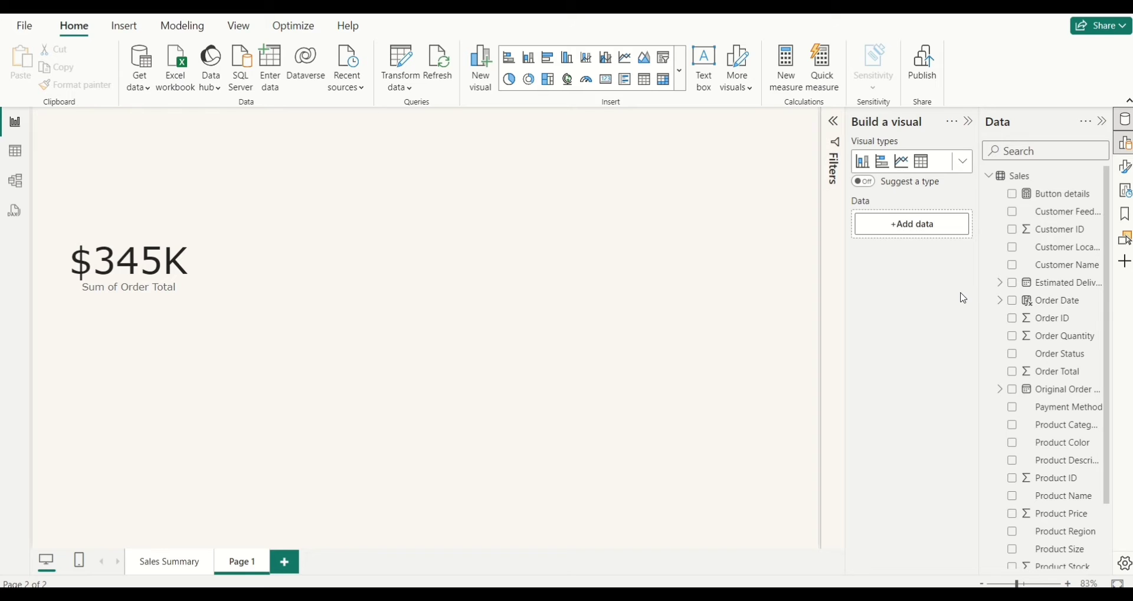
pyautogui.click(924, 166)
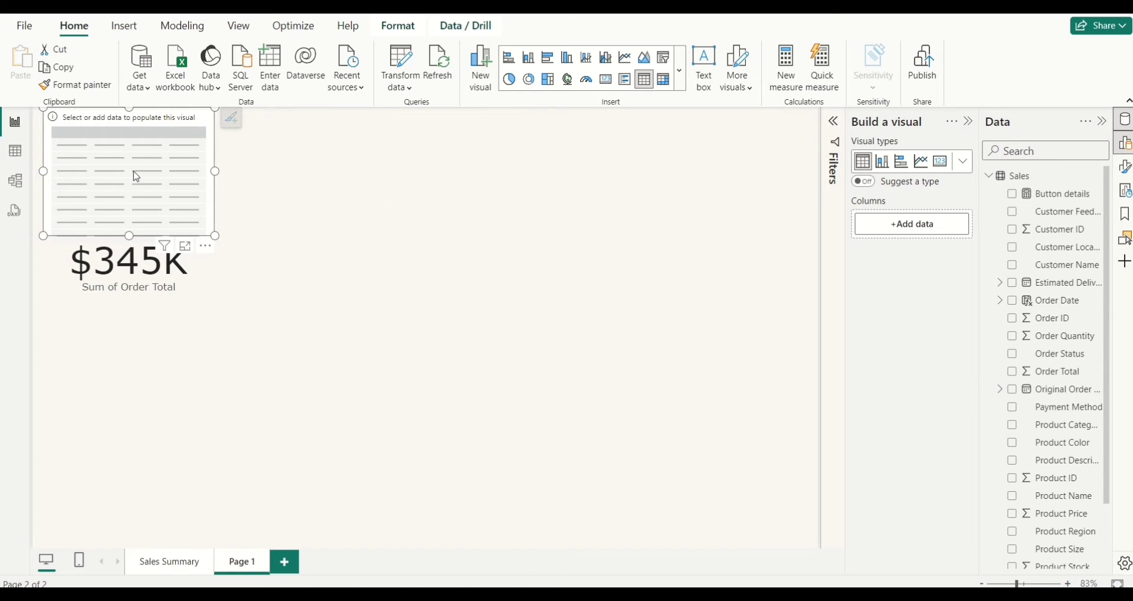
pyautogui.moveTo(136, 176); pyautogui.dragTo(333, 271)
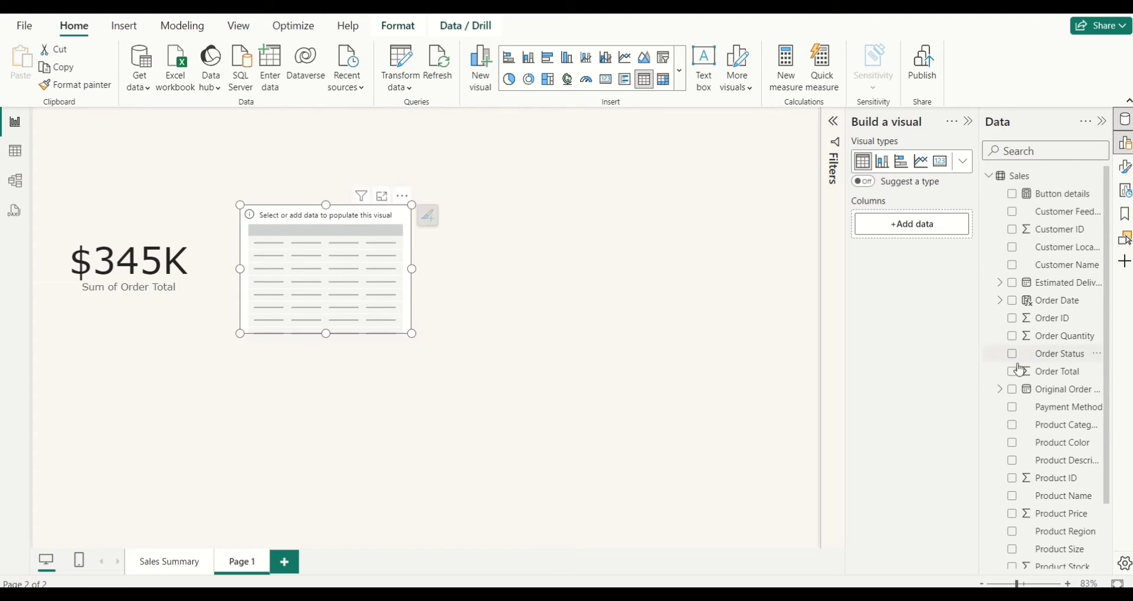
pyautogui.click(1015, 534)
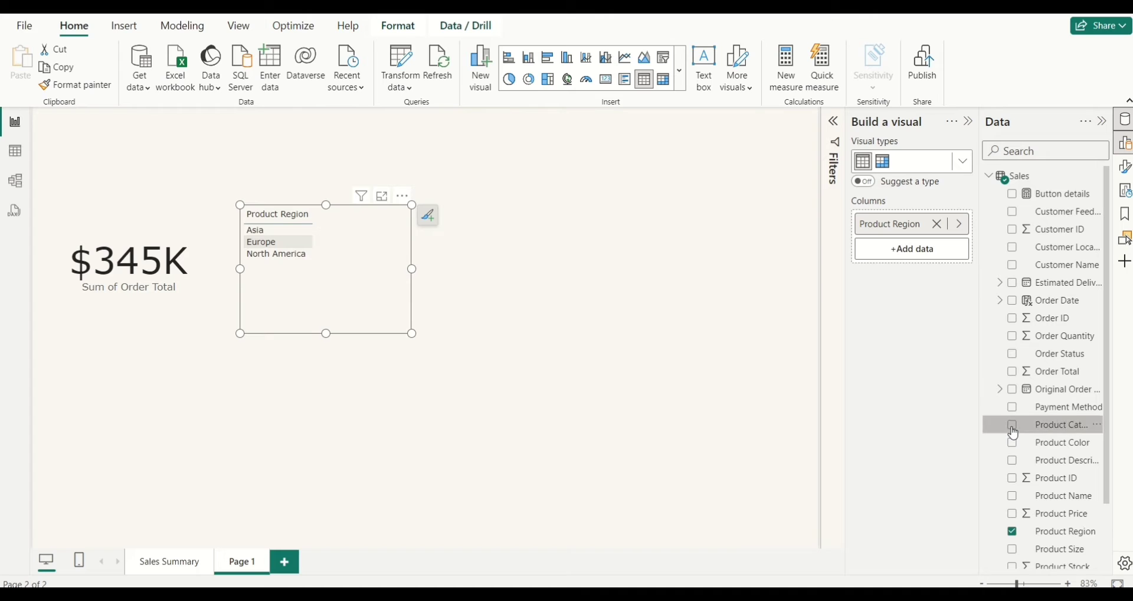
pyautogui.click(1013, 426)
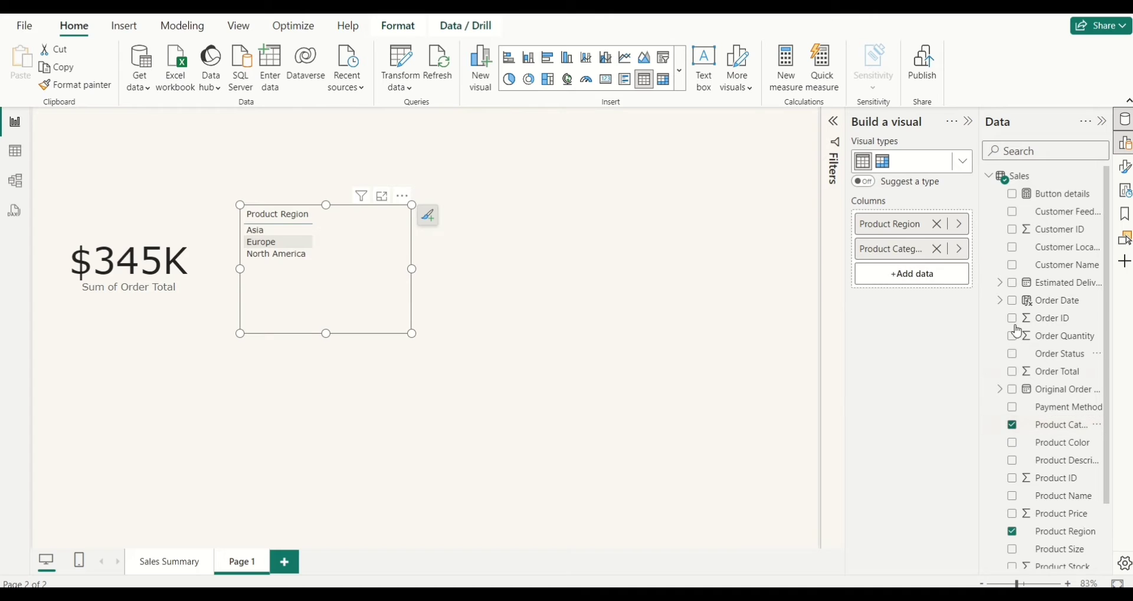
pyautogui.click(1013, 374)
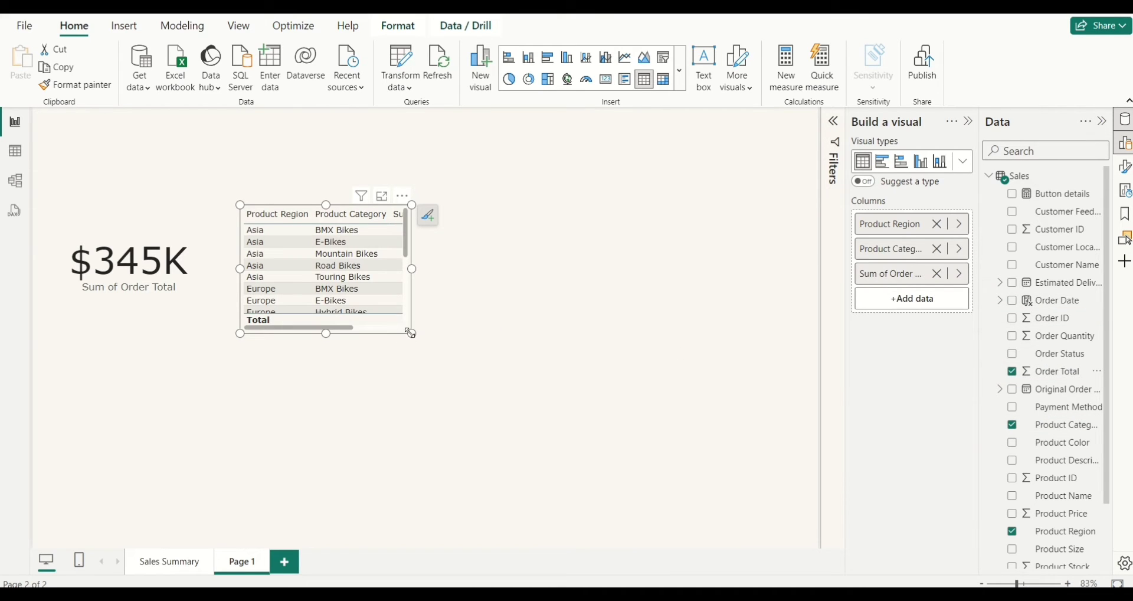
pyautogui.moveTo(412, 334); pyautogui.dragTo(492, 342)
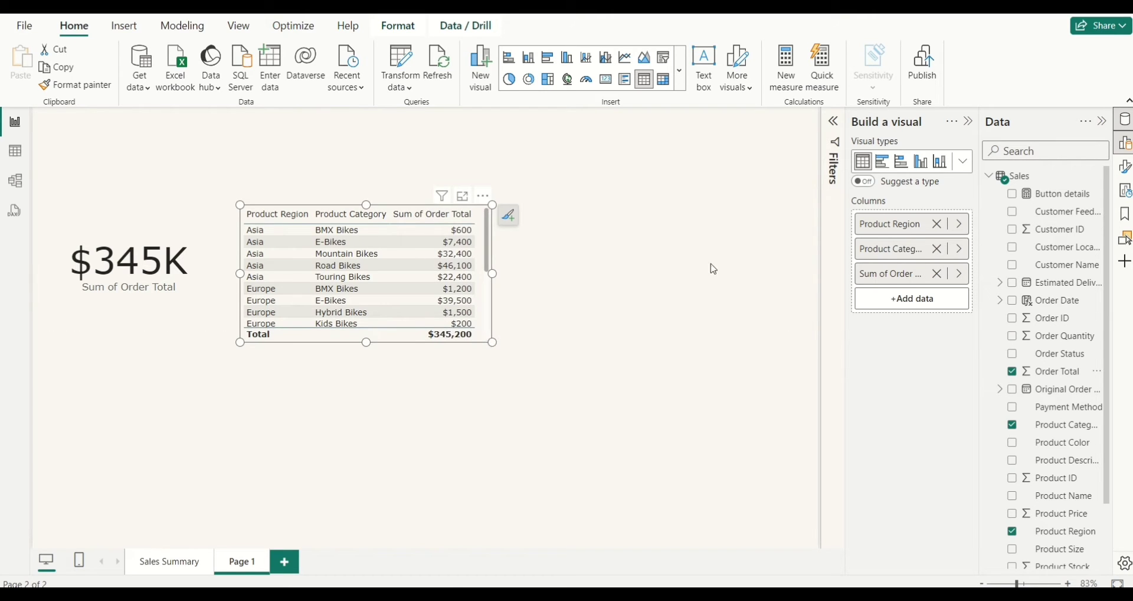
# Turn on data bars for the Sum of Order Total column in the product category table
pyautogui.click(1126, 172)
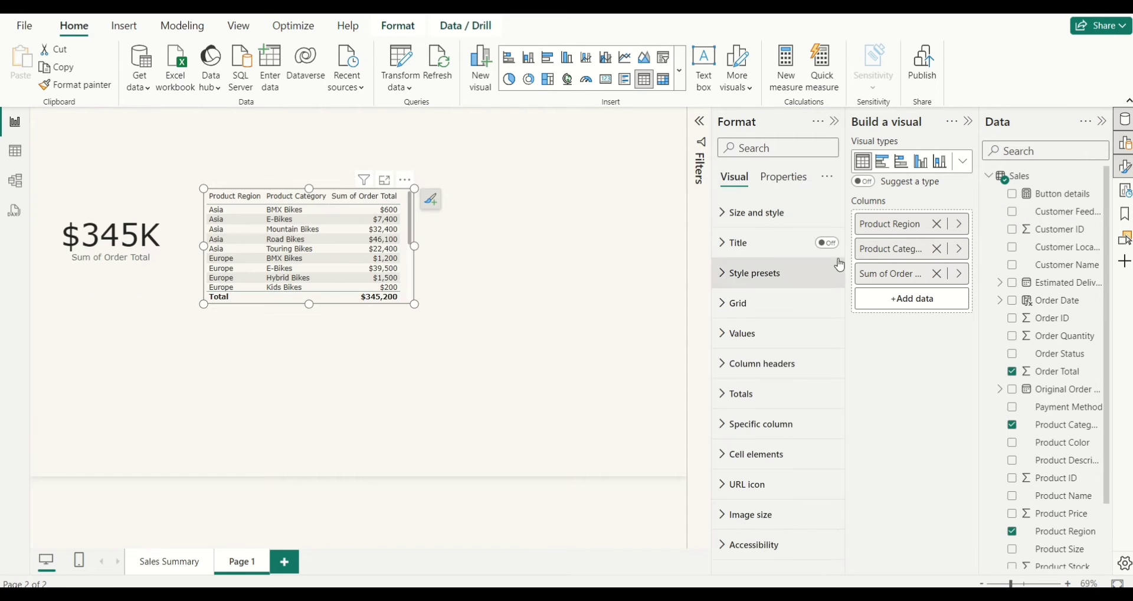
pyautogui.click(729, 463)
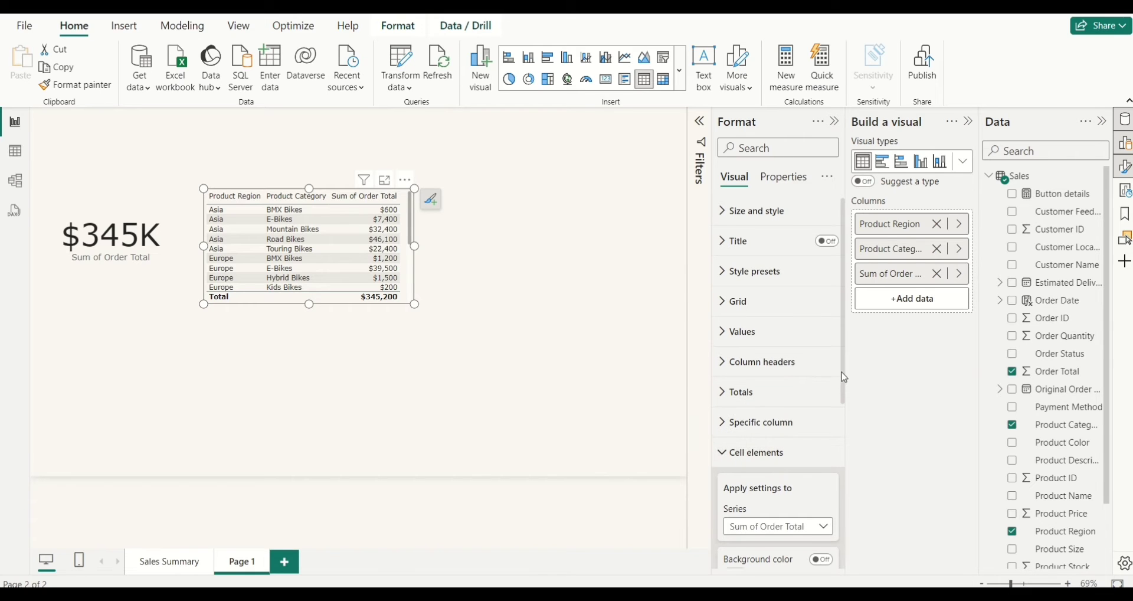
pyautogui.scroll(-3, 847, 417)
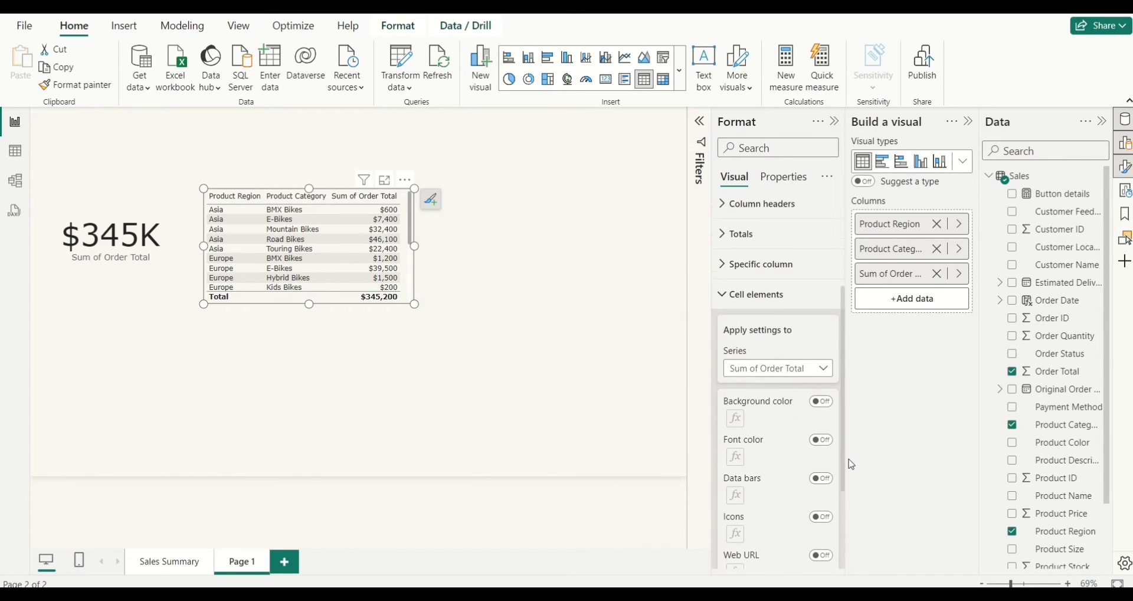
pyautogui.click(825, 373)
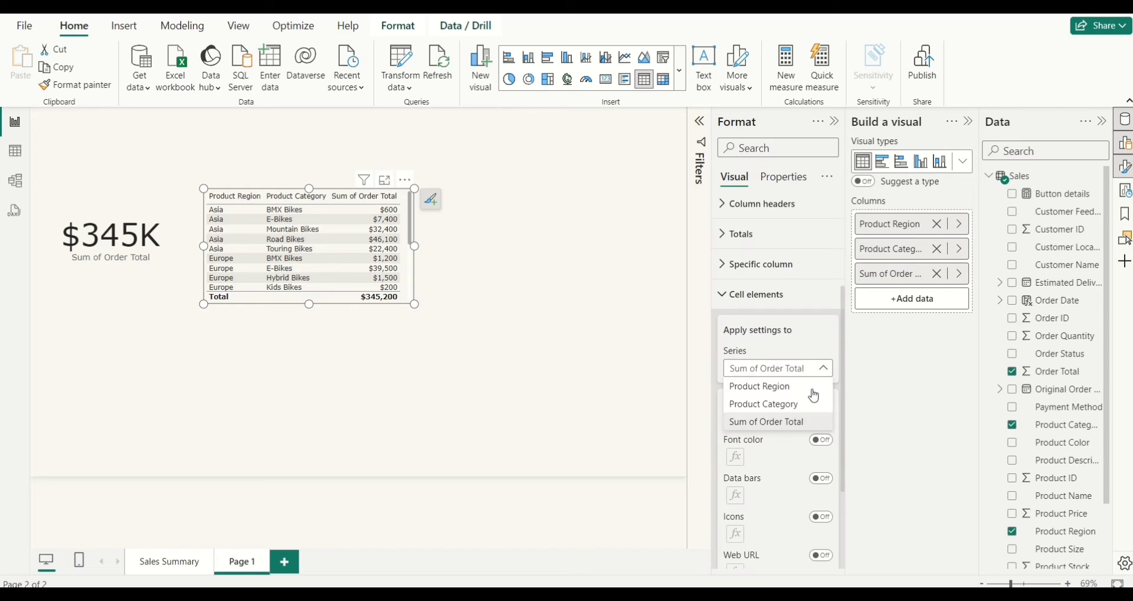
pyautogui.click(785, 421)
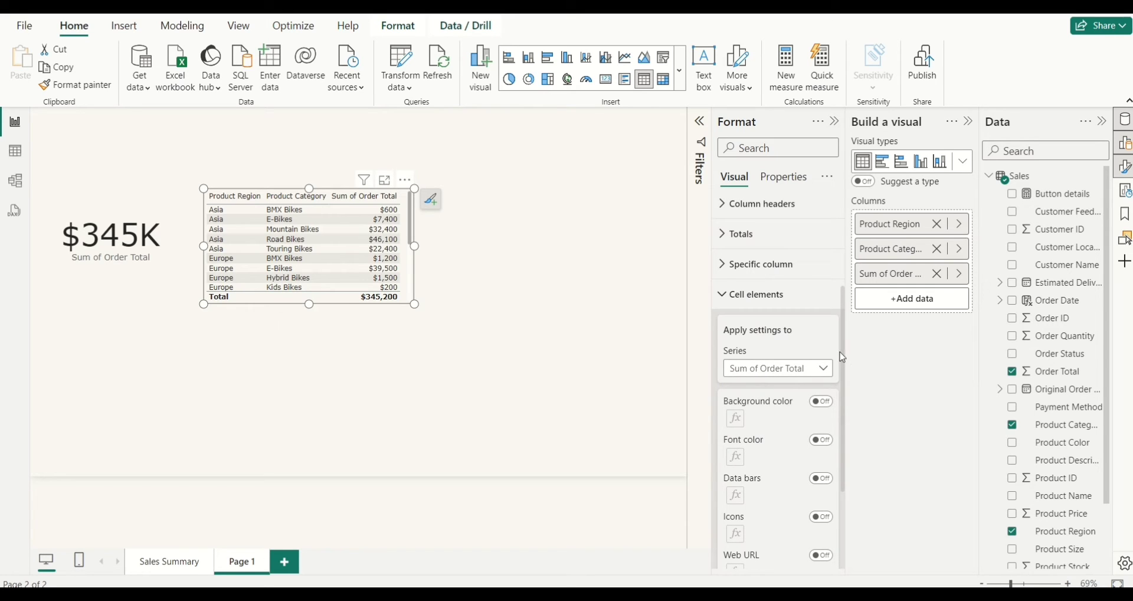
pyautogui.moveTo(844, 357); pyautogui.dragTo(843, 406)
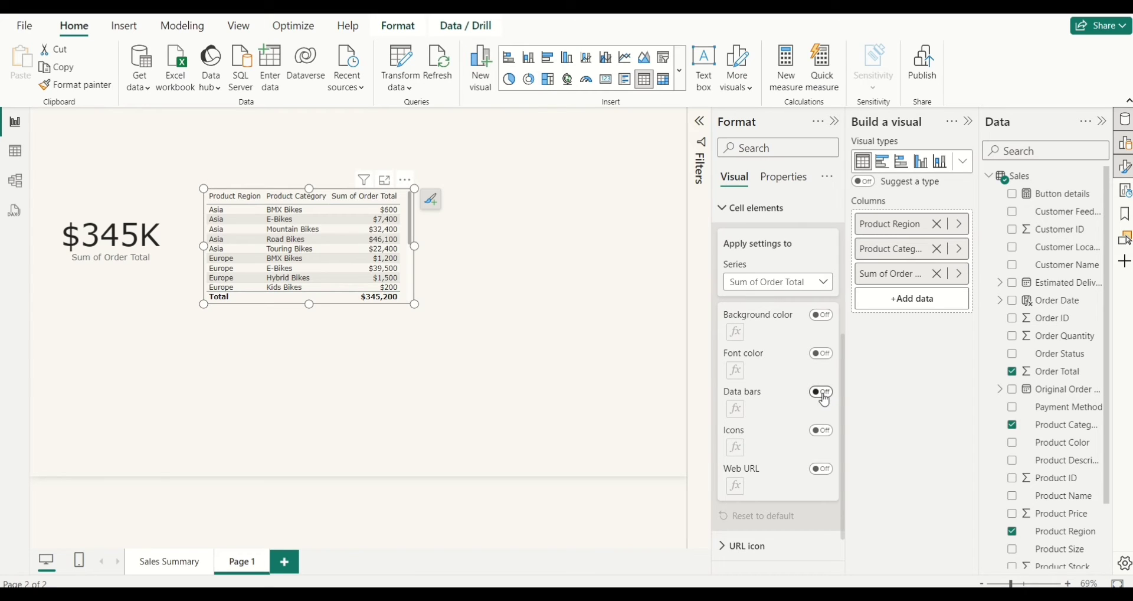
pyautogui.click(824, 394)
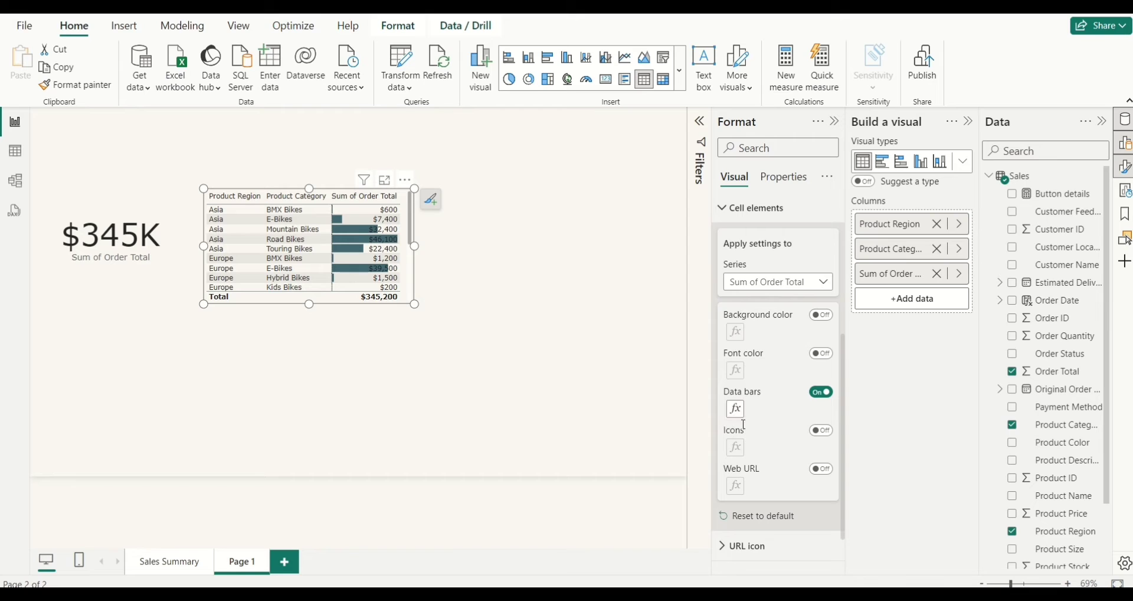
# Set the positive color of the table's data bars to theme color 2, #D2B04C
pyautogui.click(737, 411)
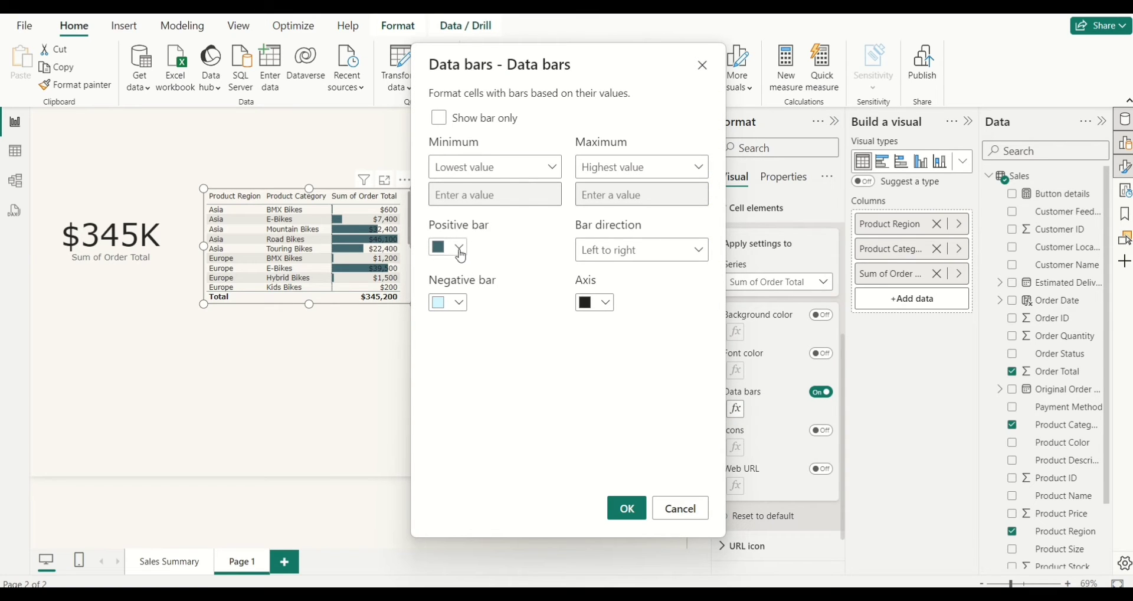
pyautogui.click(461, 250)
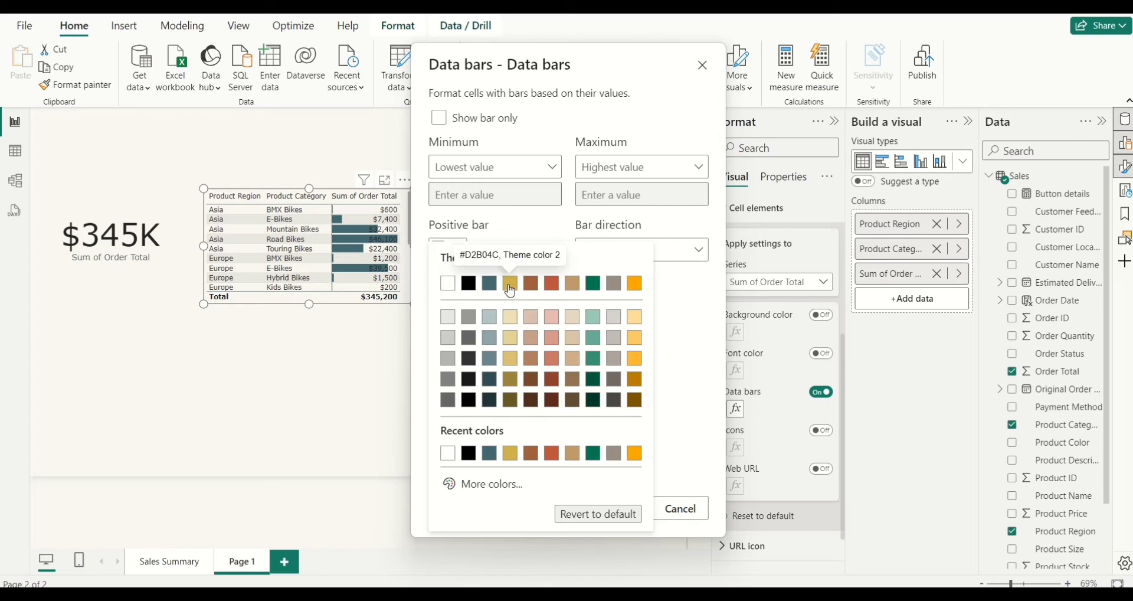
pyautogui.click(511, 285)
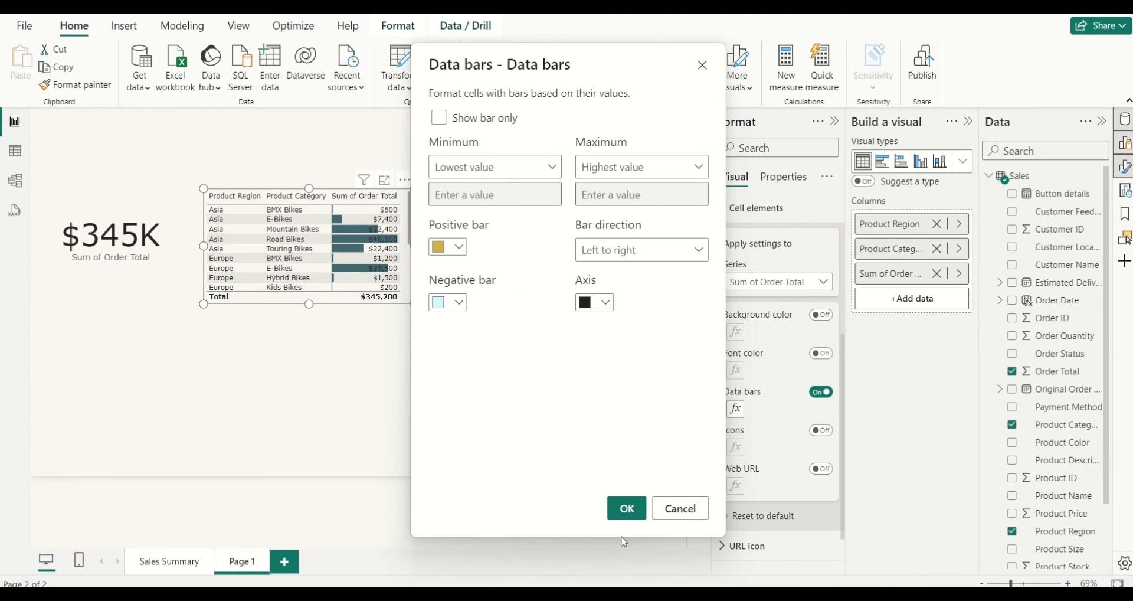
pyautogui.click(627, 508)
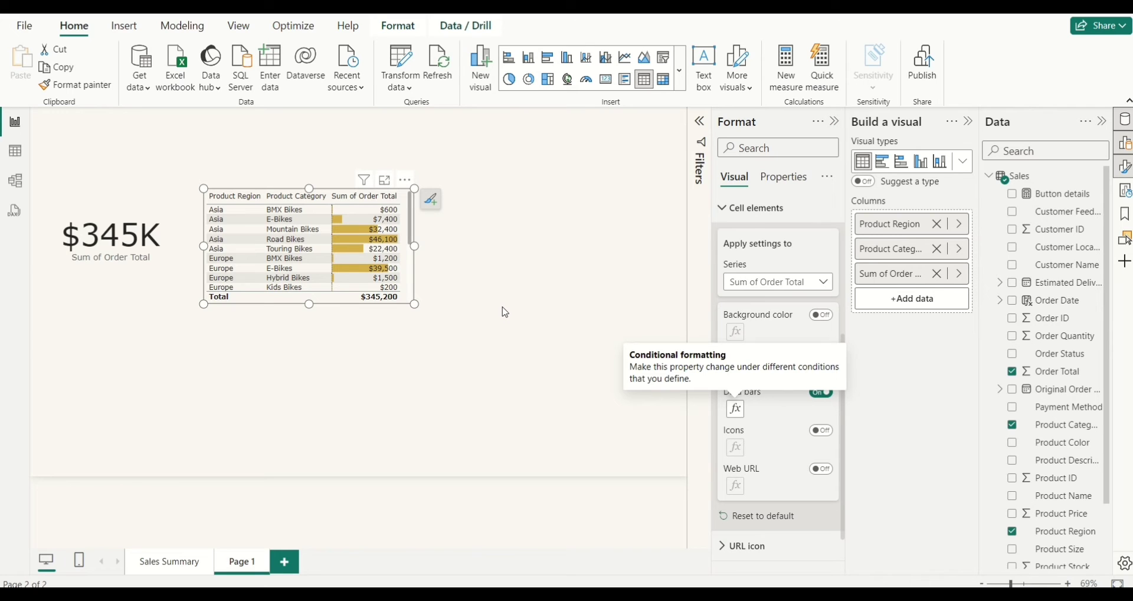
pyautogui.click(508, 306)
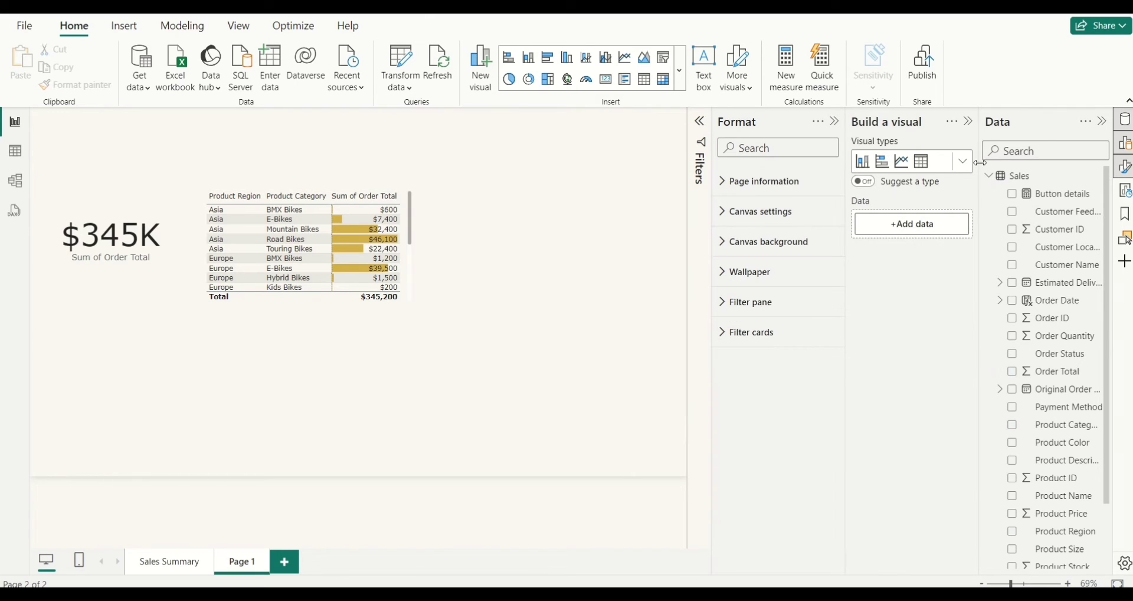
# Insert a second table beside the first one with the Product Region and Order Date fields
pyautogui.click(920, 161)
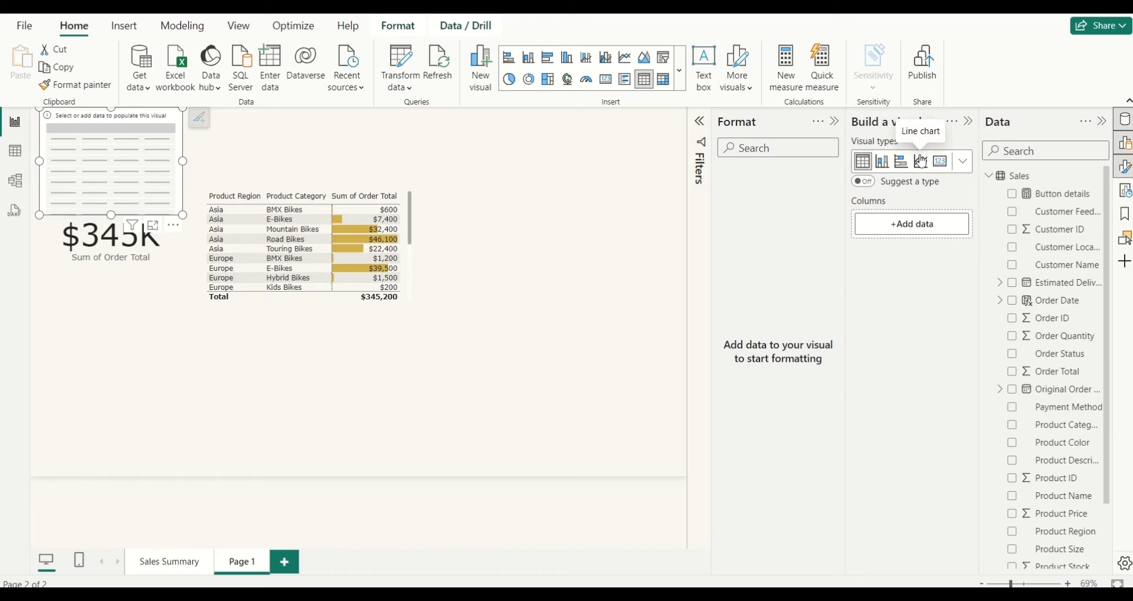
pyautogui.moveTo(114, 153); pyautogui.dragTo(503, 233)
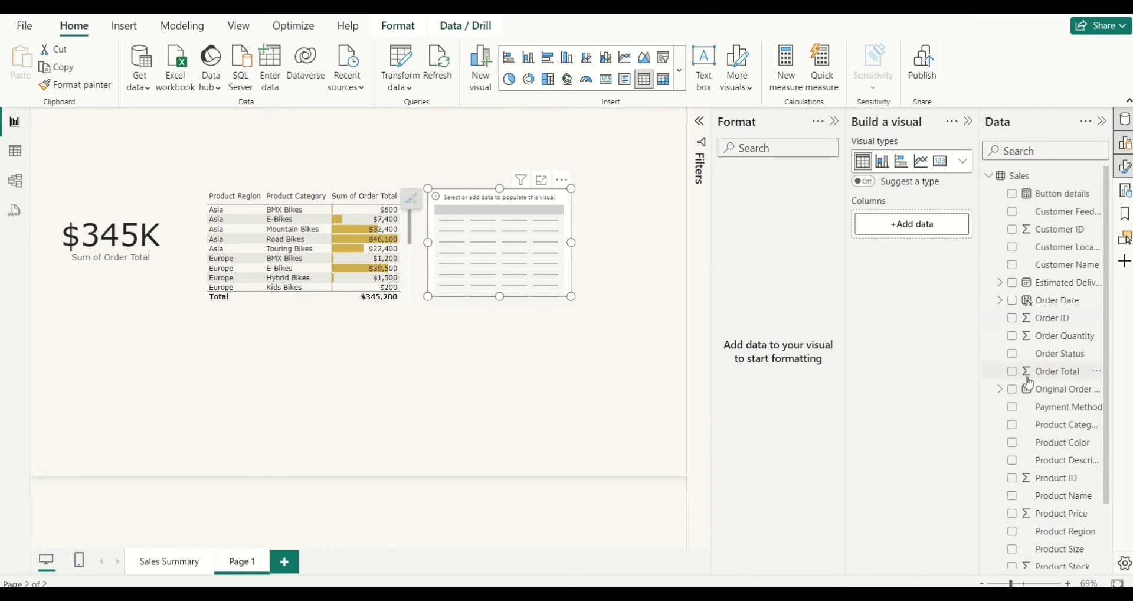
pyautogui.click(1013, 533)
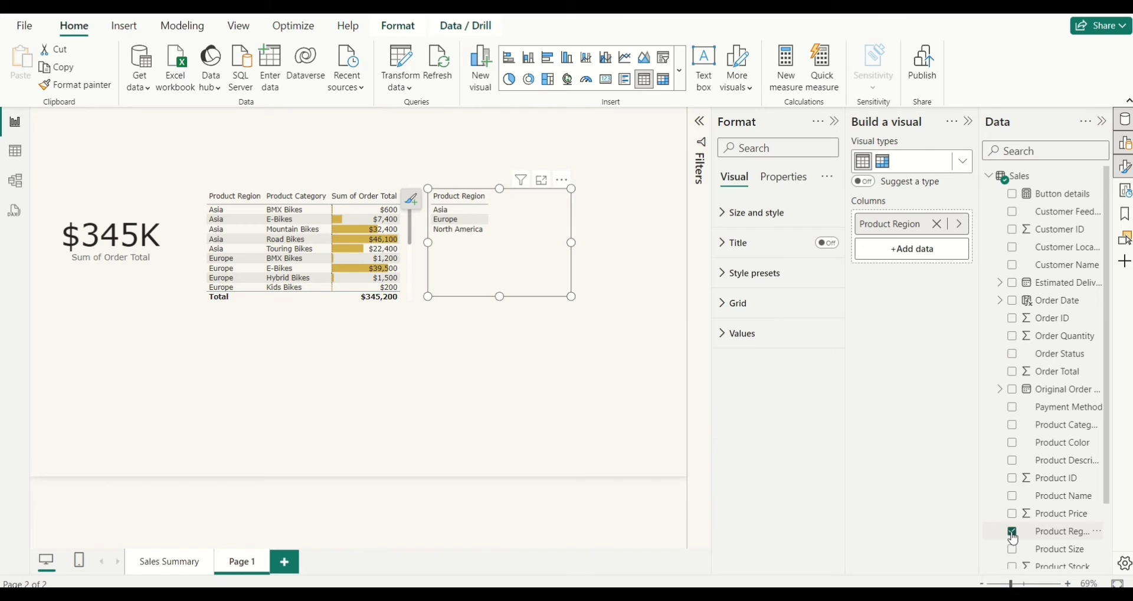
pyautogui.click(1013, 301)
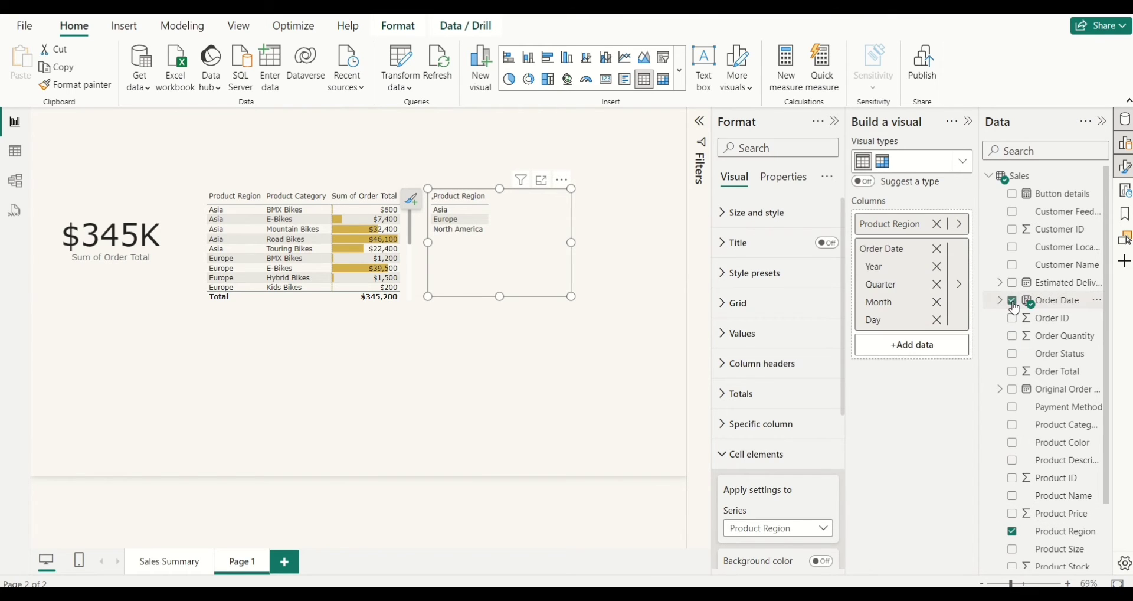
# Remove Year, Quarter and Day from the second table's Order Date, keeping Month, and add Order Total
pyautogui.click(937, 267)
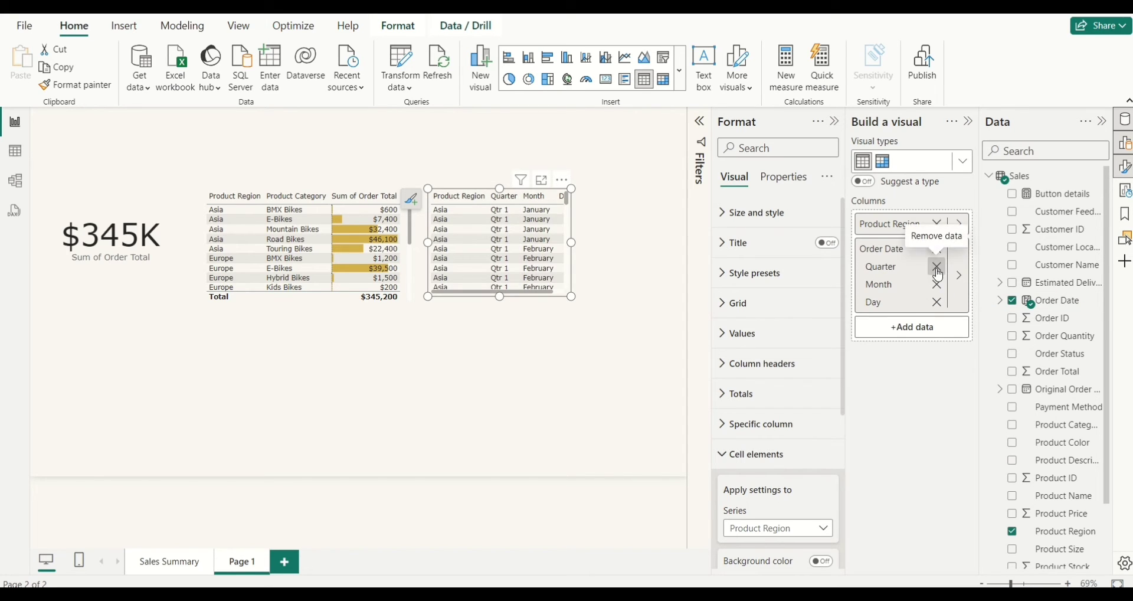
pyautogui.click(937, 269)
pyautogui.click(938, 285)
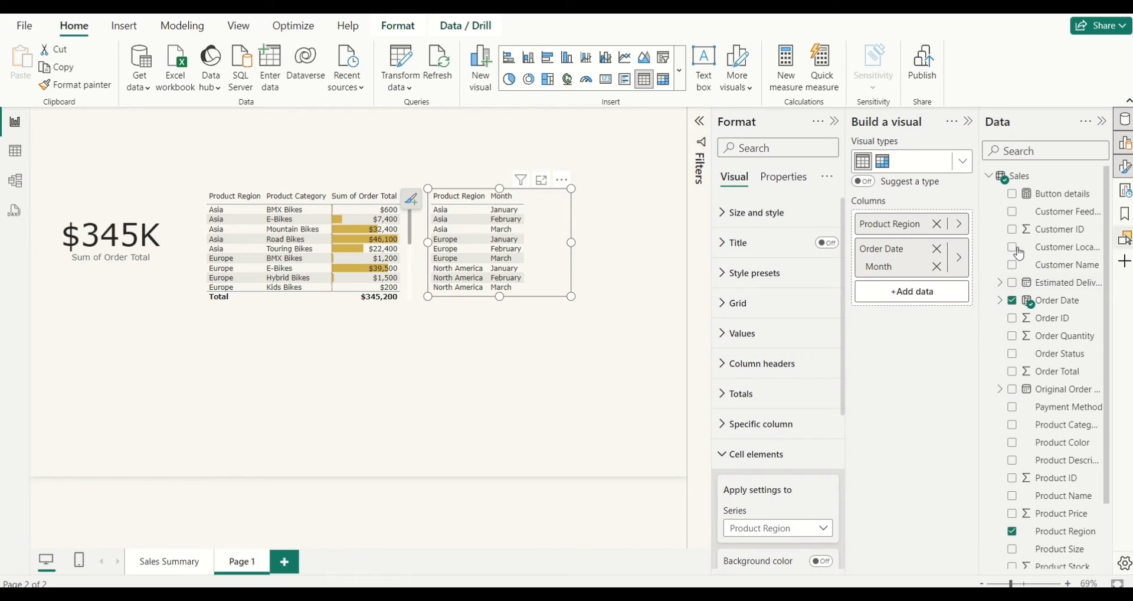
pyautogui.click(1013, 372)
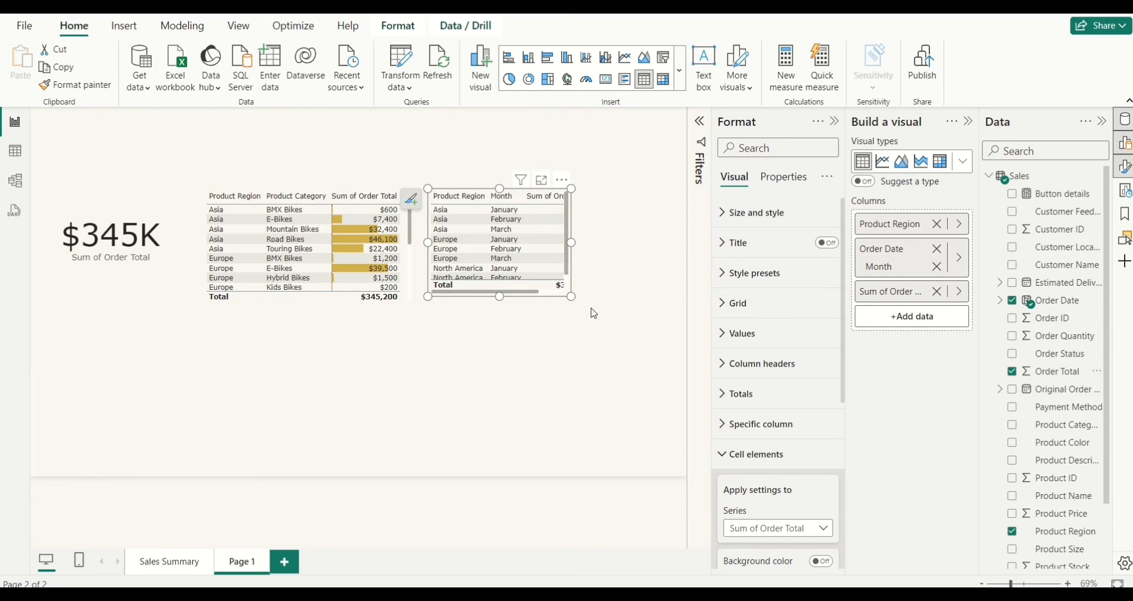
# Enlarge the monthly sales table to fit all its rows and columns, and shift it slightly away from the category table
pyautogui.moveTo(571, 299); pyautogui.dragTo(608, 317)
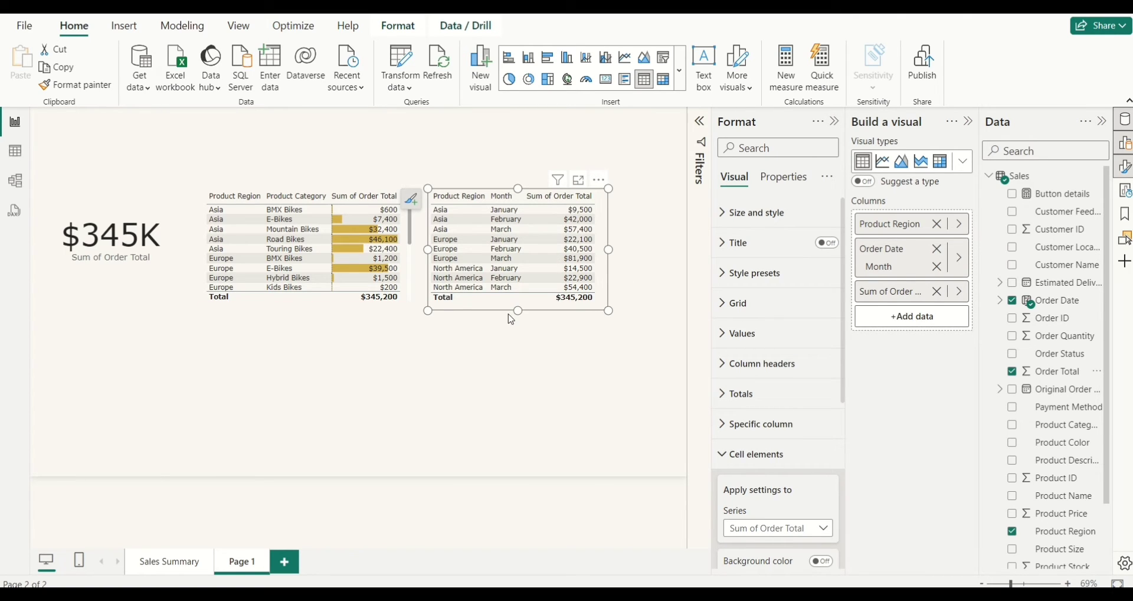
pyautogui.moveTo(507, 302); pyautogui.dragTo(511, 304)
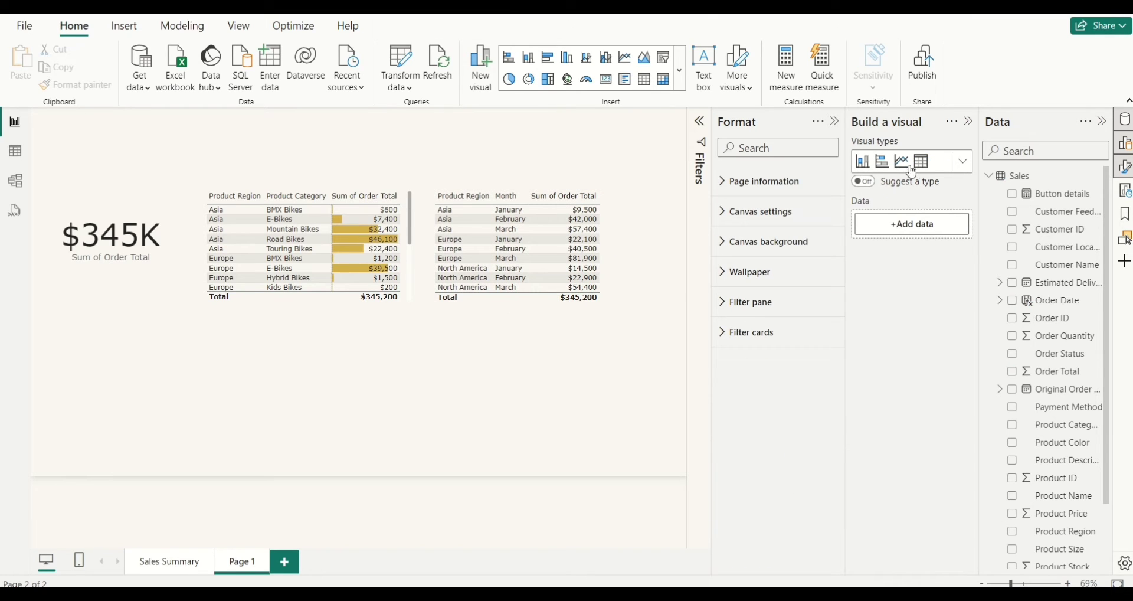
# Insert a line chart, place it below the card and tables, and stretch it across the page down to near its lower edge
pyautogui.click(902, 161)
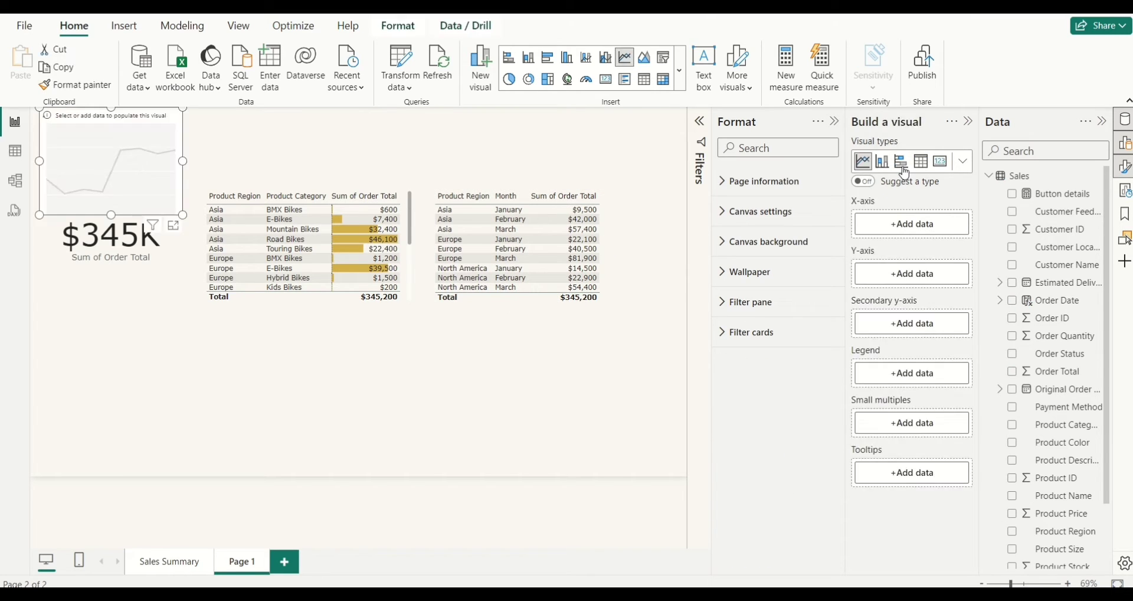
pyautogui.click(265, 268)
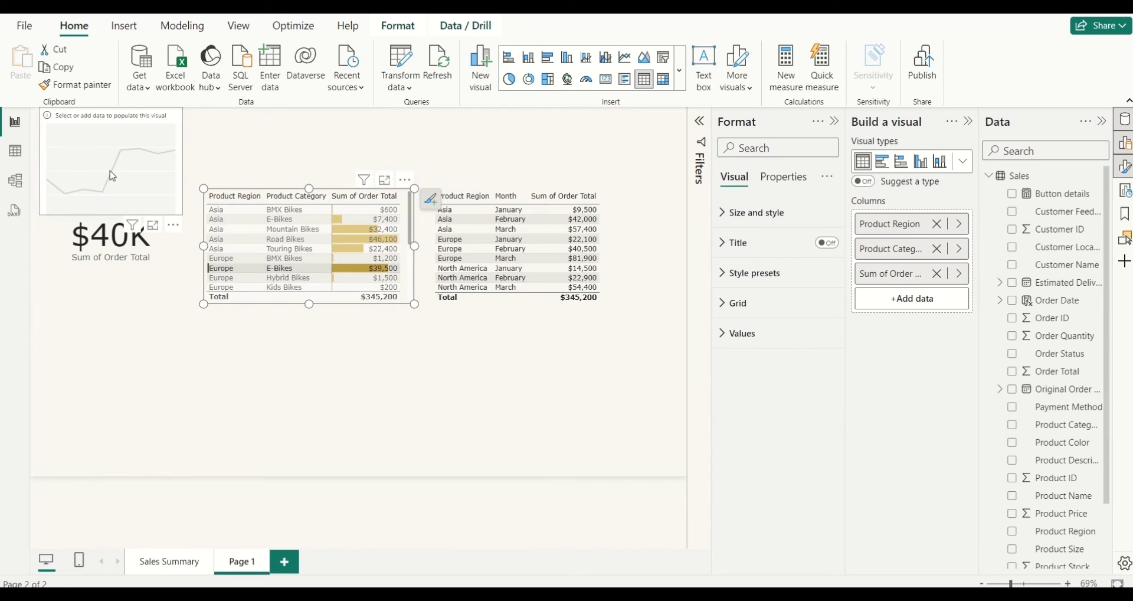
pyautogui.click(114, 170)
pyautogui.moveTo(113, 171); pyautogui.dragTo(134, 388)
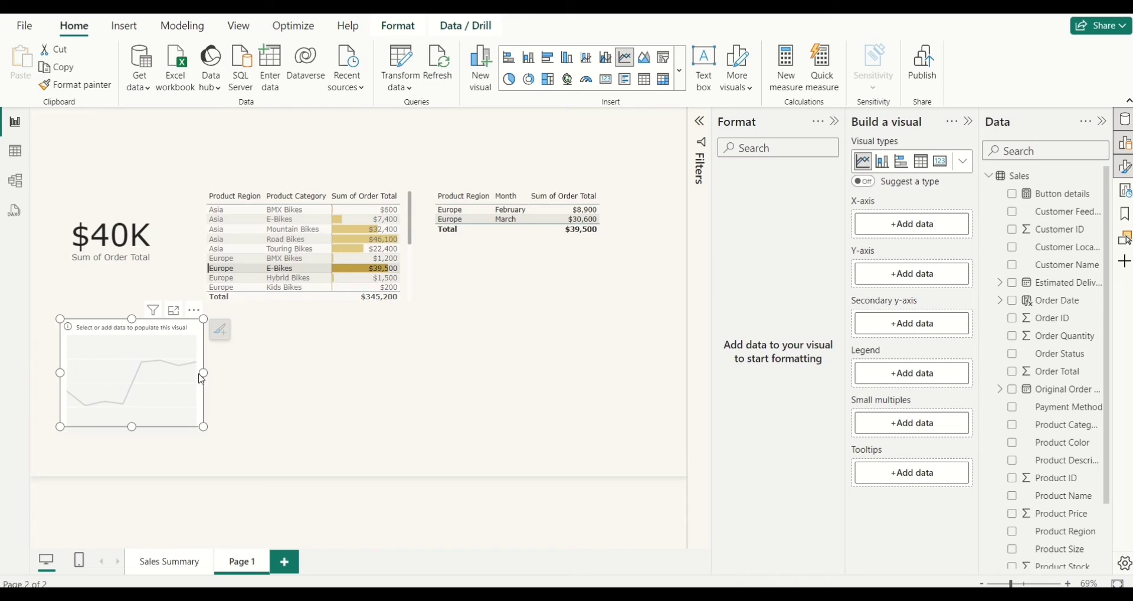
pyautogui.moveTo(202, 373); pyautogui.dragTo(636, 457)
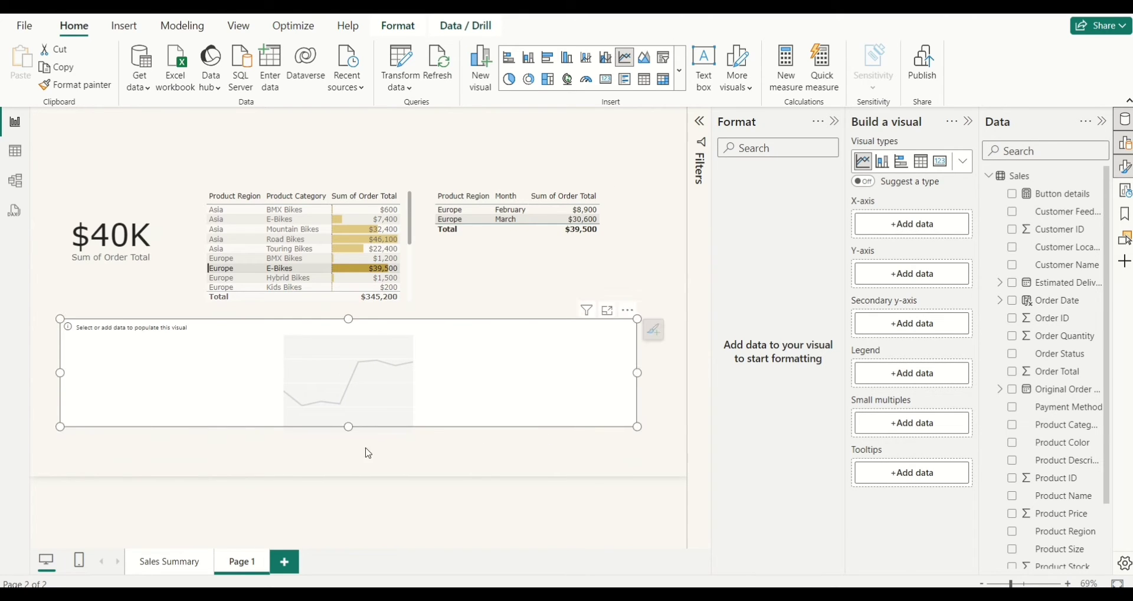
pyautogui.moveTo(351, 440); pyautogui.dragTo(349, 470)
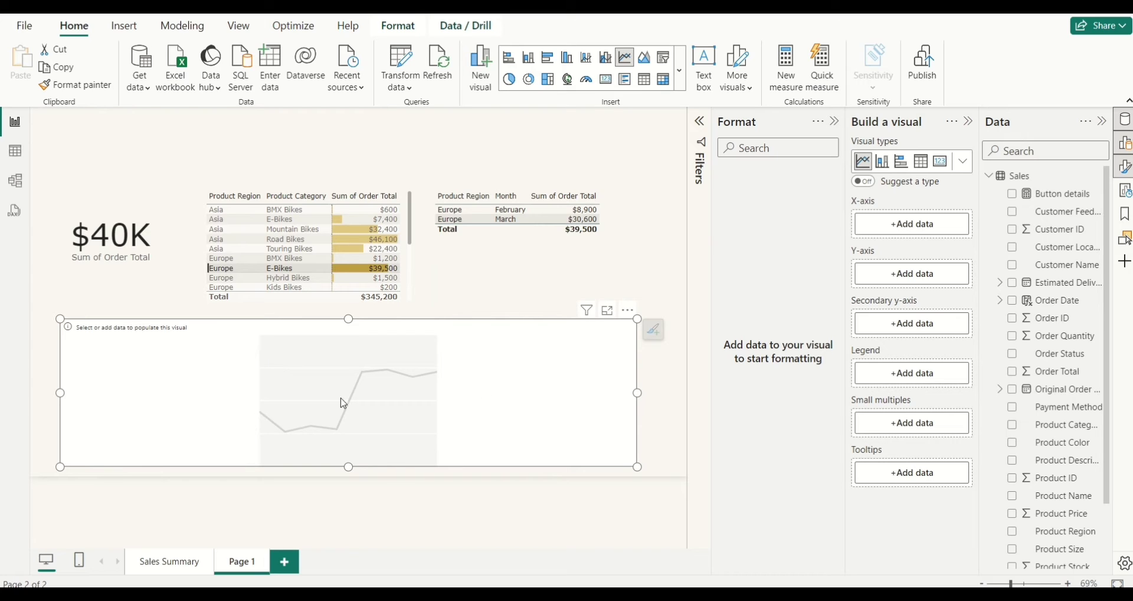
# Plot Order Total by Order Date in the line chart, removing Year, Quarter and Day so only Month remains on the X-axis
pyautogui.click(1013, 302)
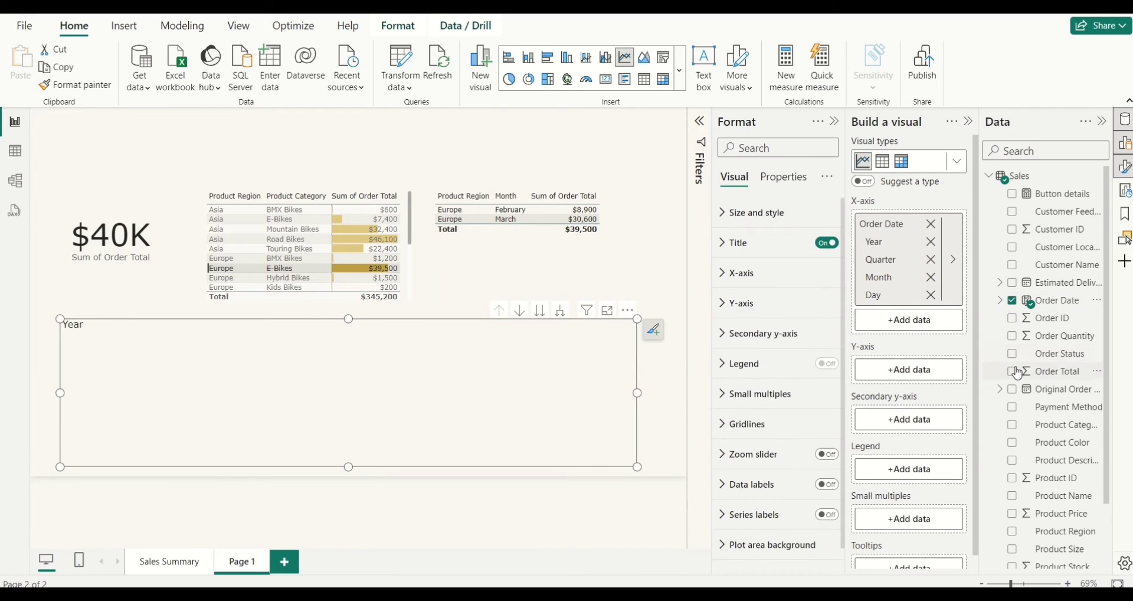
pyautogui.click(1013, 374)
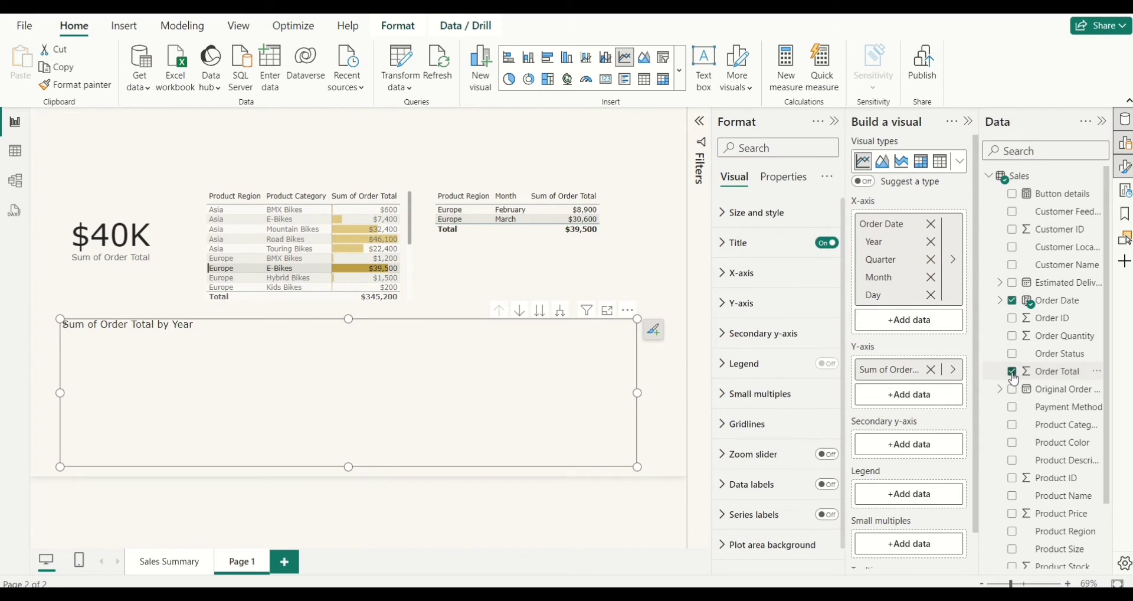
pyautogui.click(933, 244)
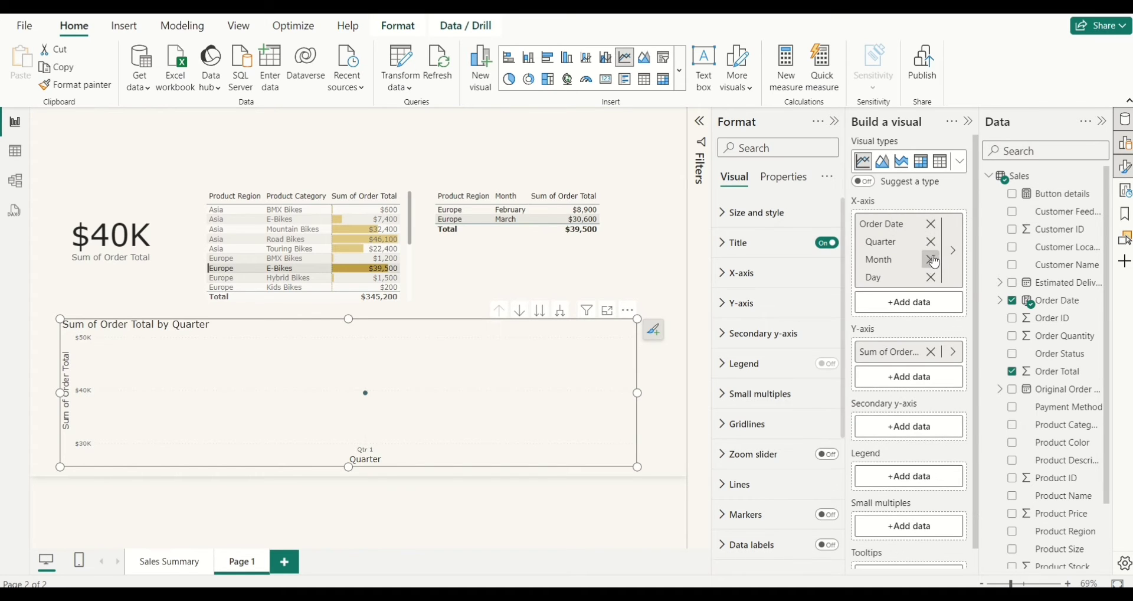
pyautogui.click(931, 242)
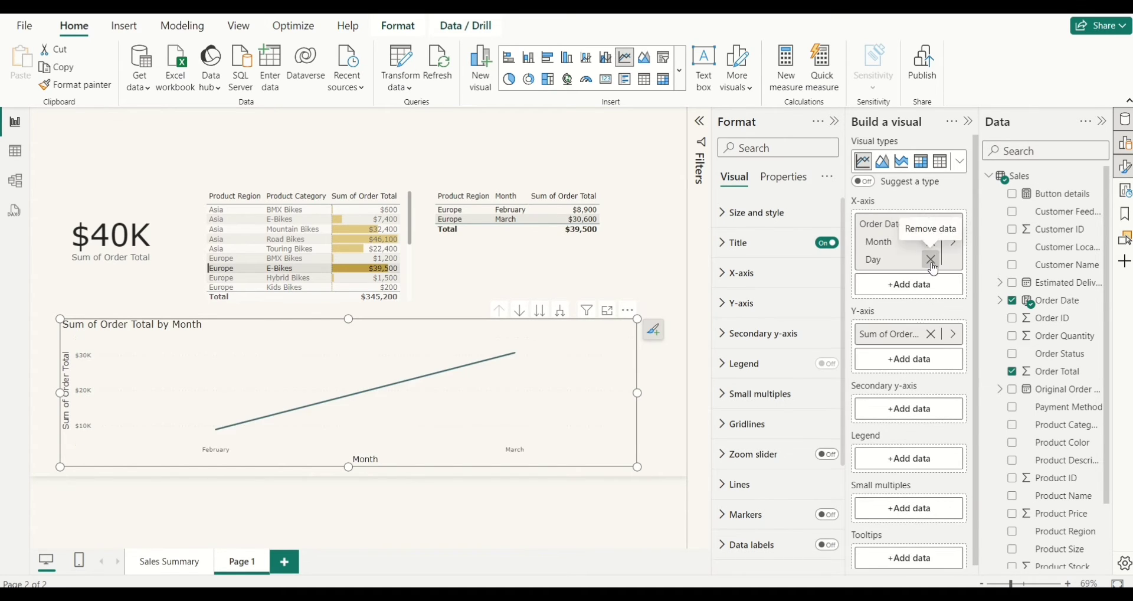
pyautogui.click(931, 261)
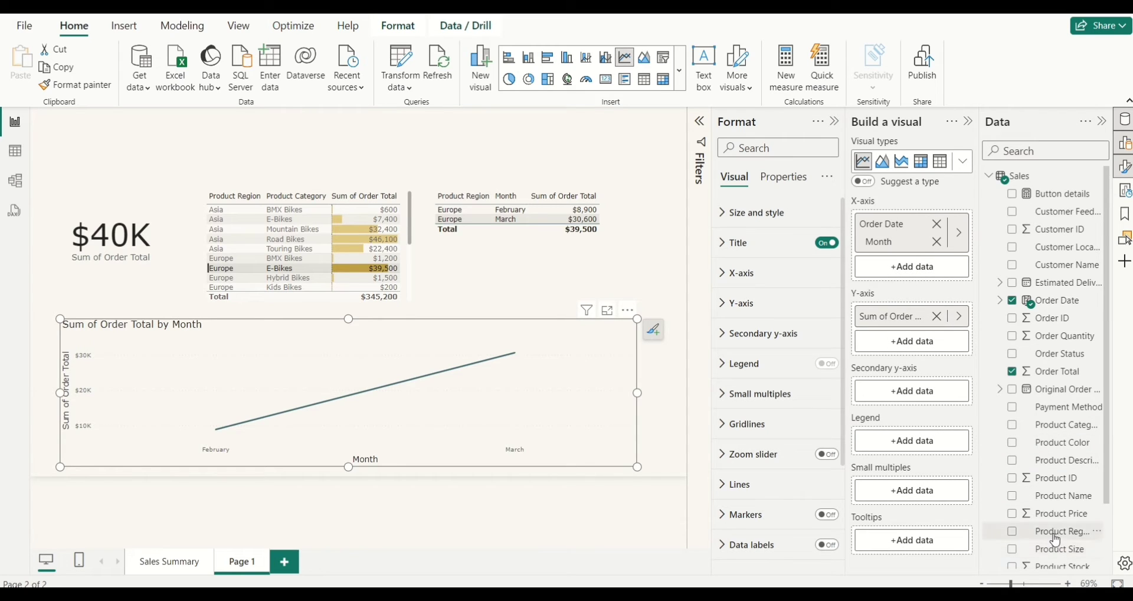
# Set Product Region as the line chart's legend and clear the Europe E-Bikes row selection in the category table
pyautogui.moveTo(1056, 540); pyautogui.dragTo(893, 449)
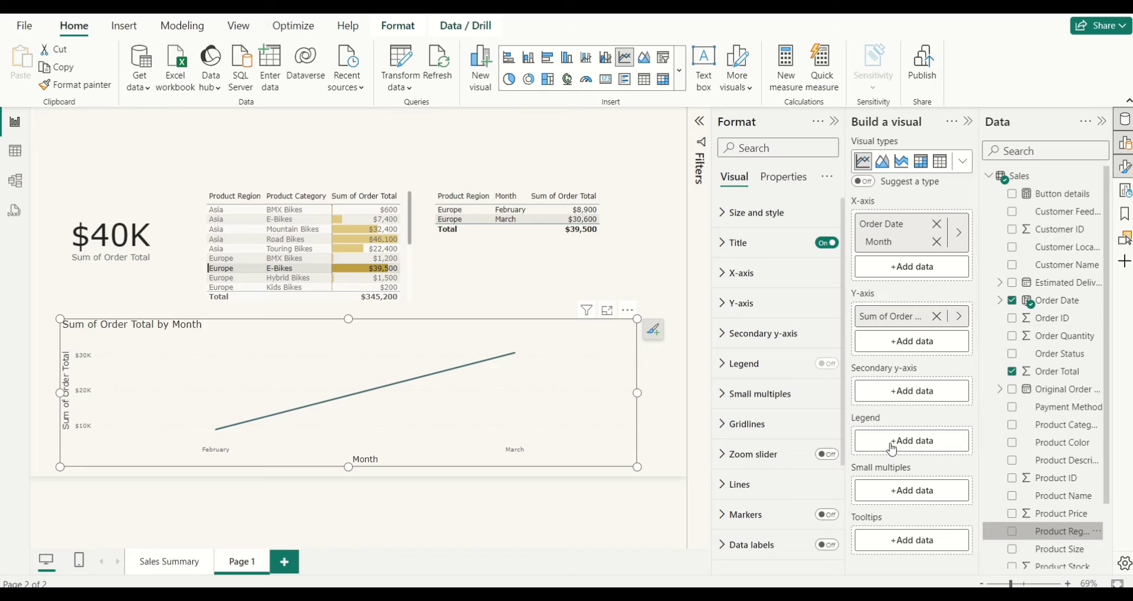
pyautogui.moveTo(1053, 534); pyautogui.dragTo(919, 442)
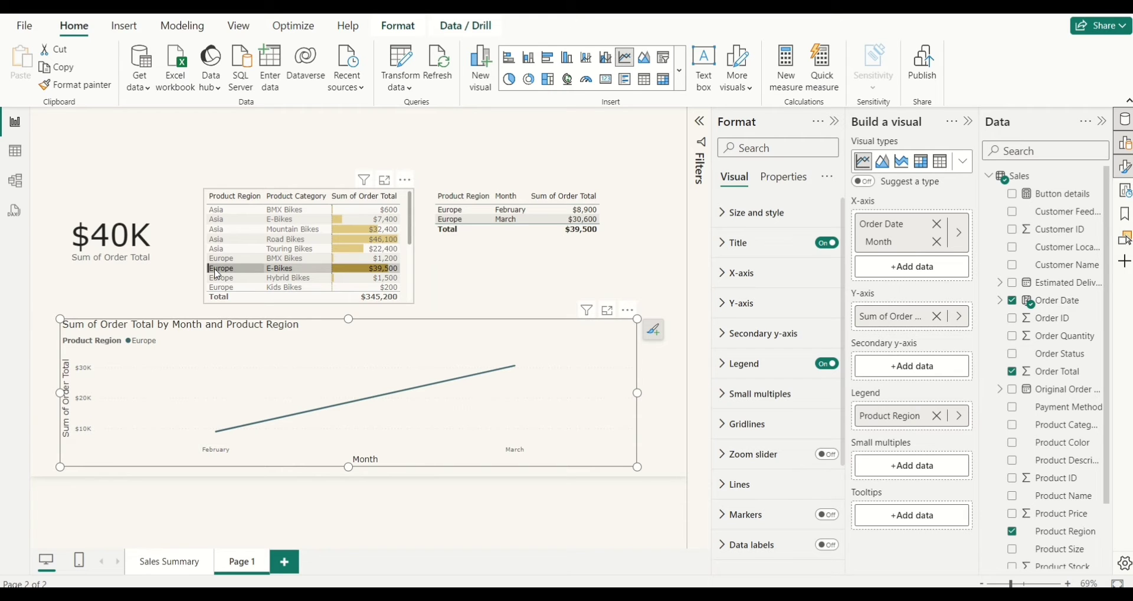
pyautogui.click(217, 275)
pyautogui.click(234, 309)
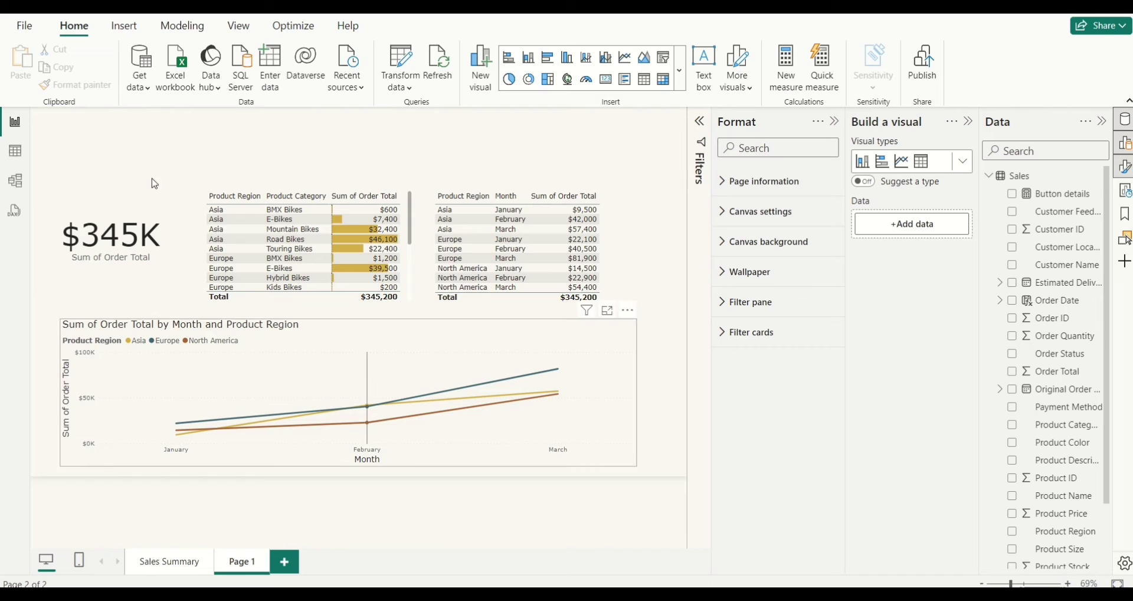
# Copy the title text box and header shape from Sales Summary to Page 1 and change the copied title to "Sales Information -"
pyautogui.click(169, 563)
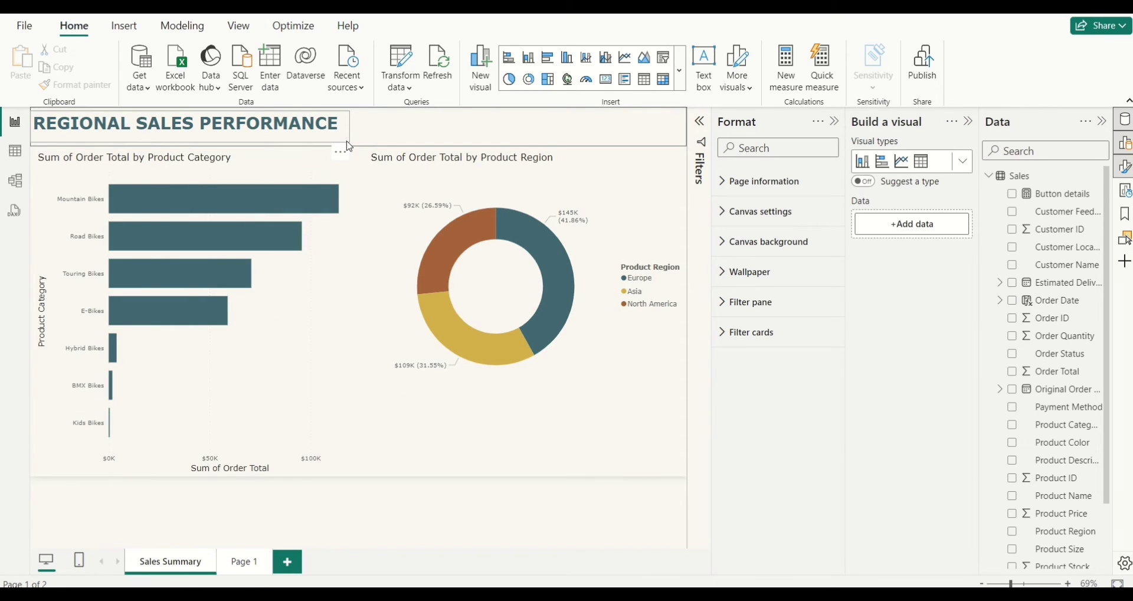
pyautogui.click(349, 146)
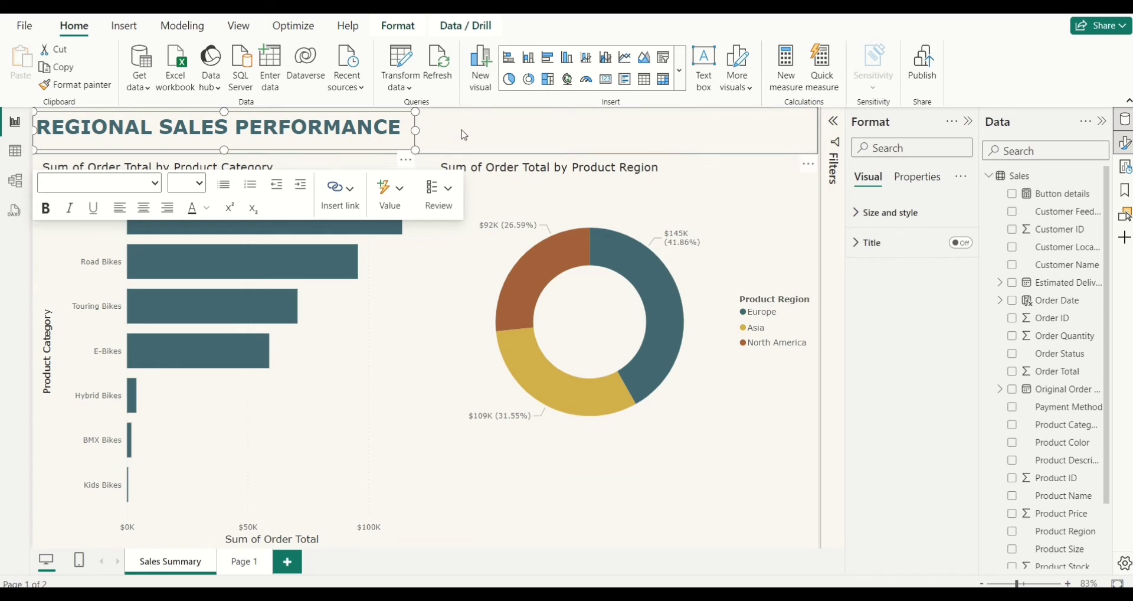
pyautogui.click(464, 135)
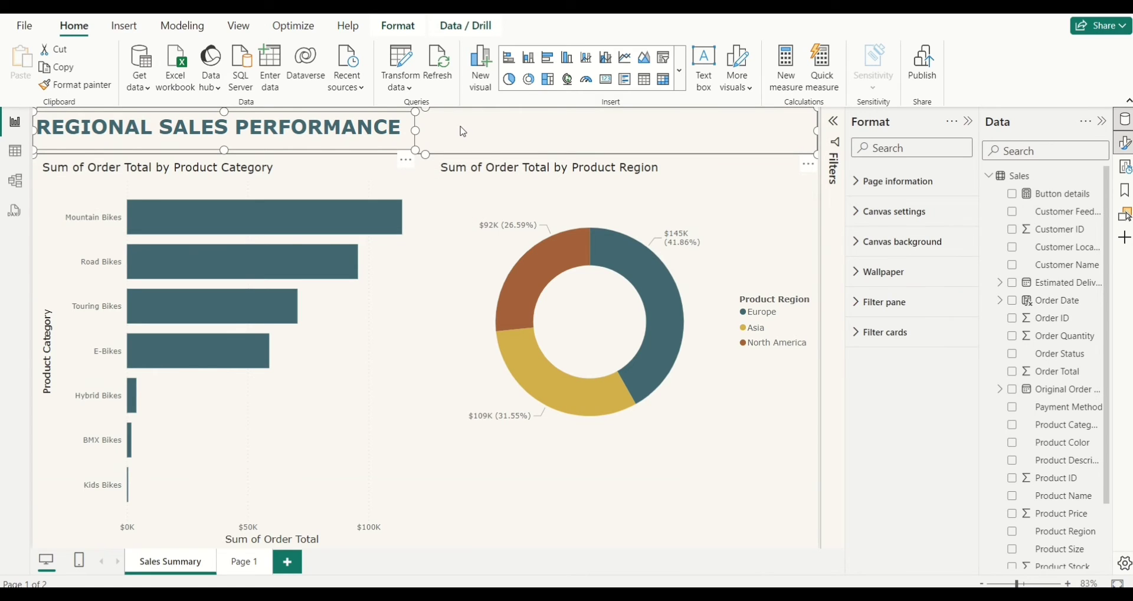
pyautogui.click(258, 567)
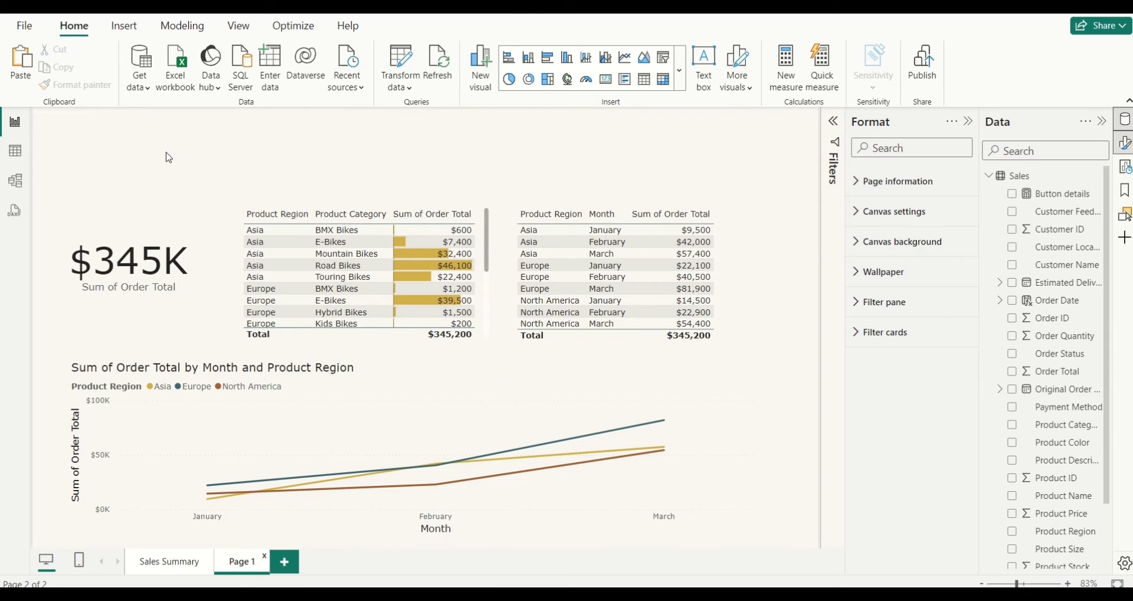
pyautogui.hotkey('ctrl', 'v')
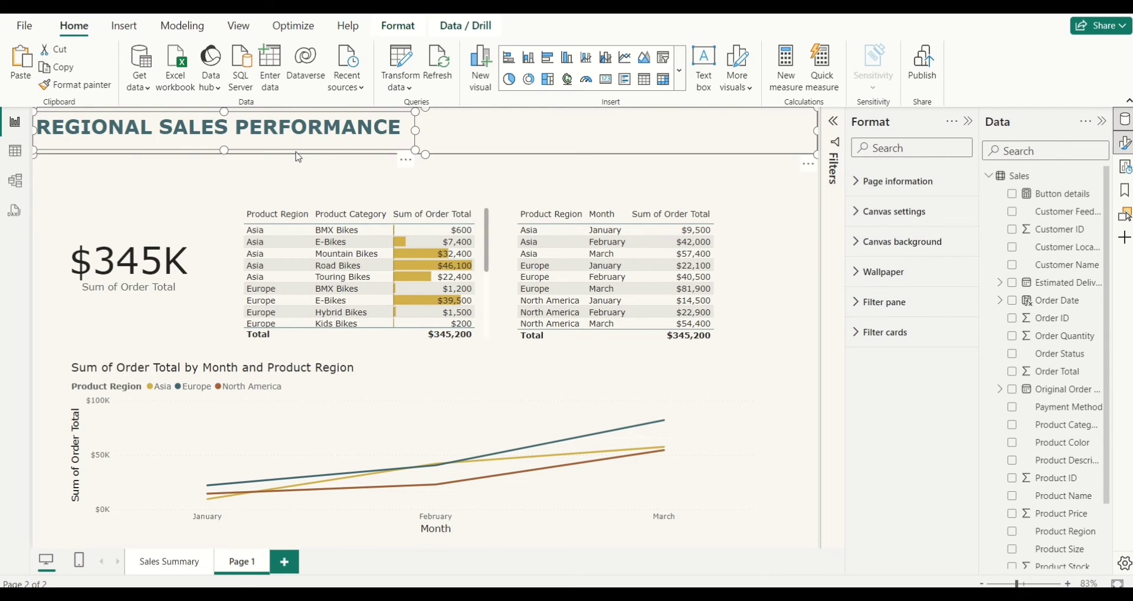
pyautogui.click(630, 162)
# Insert a multi-row card showing Product Region, place it beside the Sales Information title and reduce its height
pyautogui.click(679, 70)
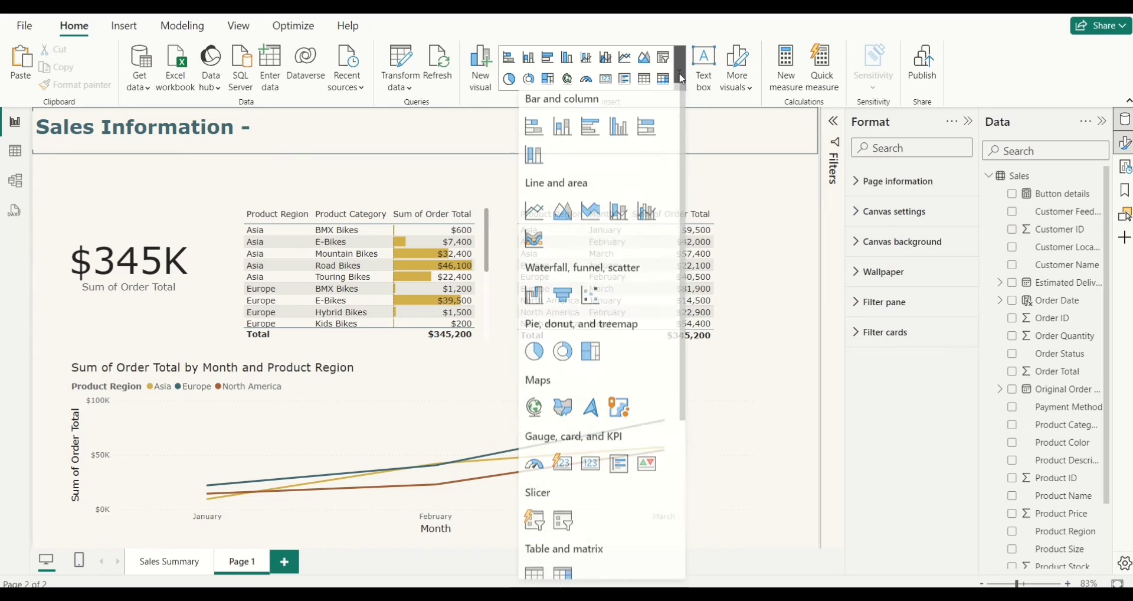
pyautogui.click(619, 472)
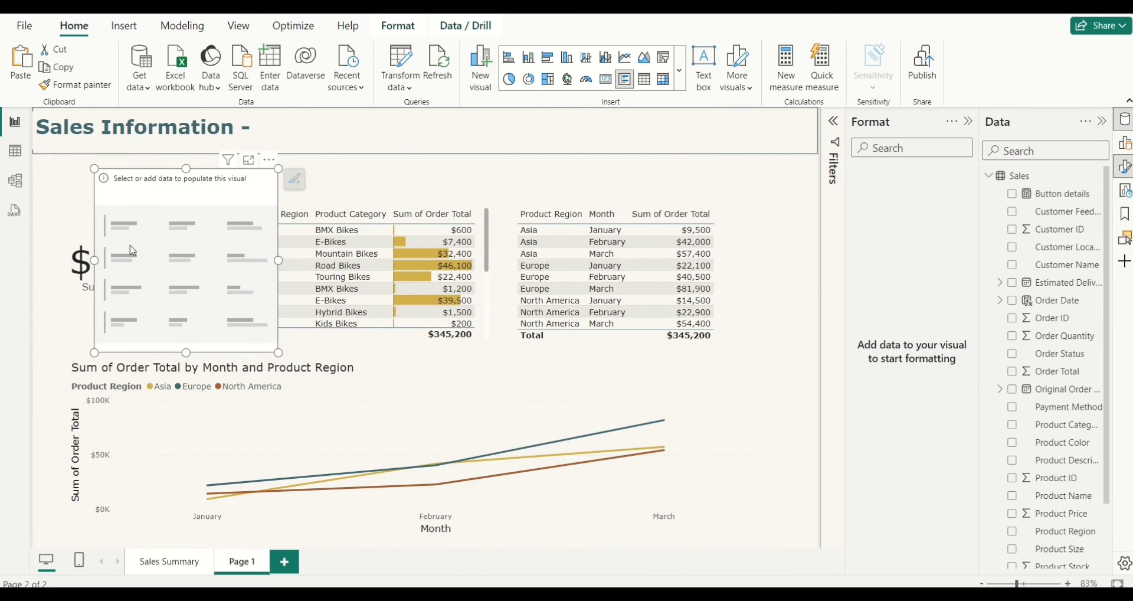
pyautogui.moveTo(132, 250); pyautogui.dragTo(305, 194)
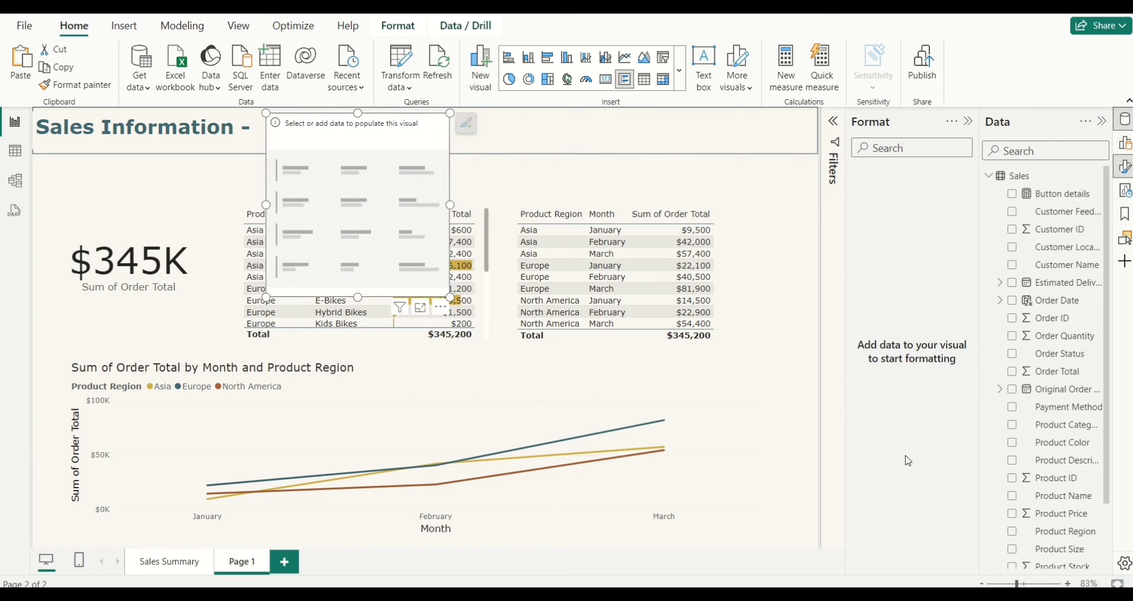
pyautogui.click(1012, 531)
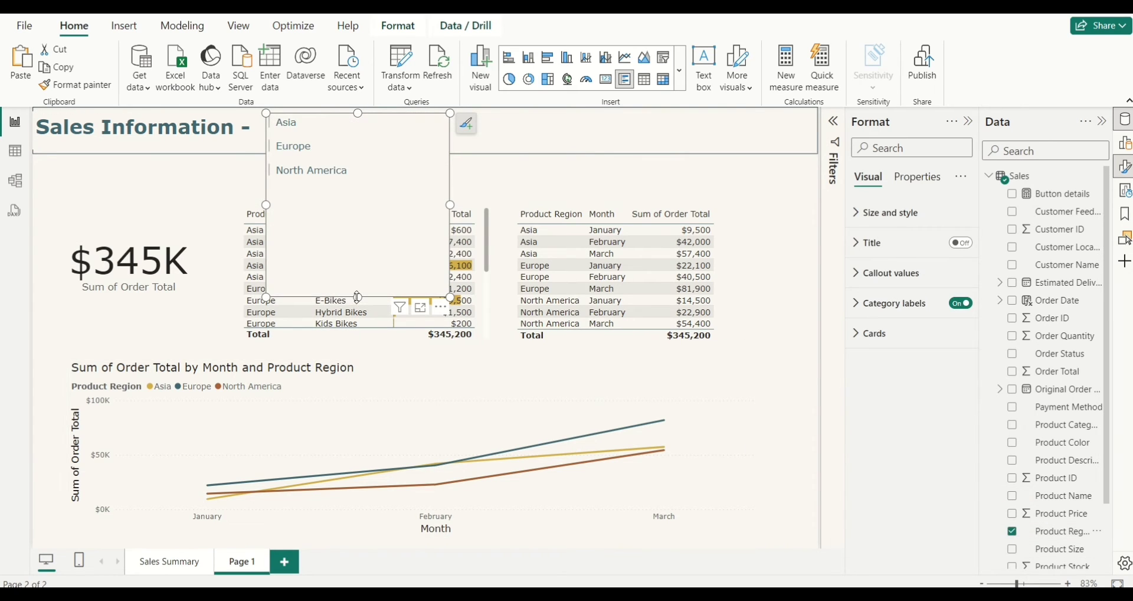
pyautogui.moveTo(358, 297); pyautogui.dragTo(358, 170)
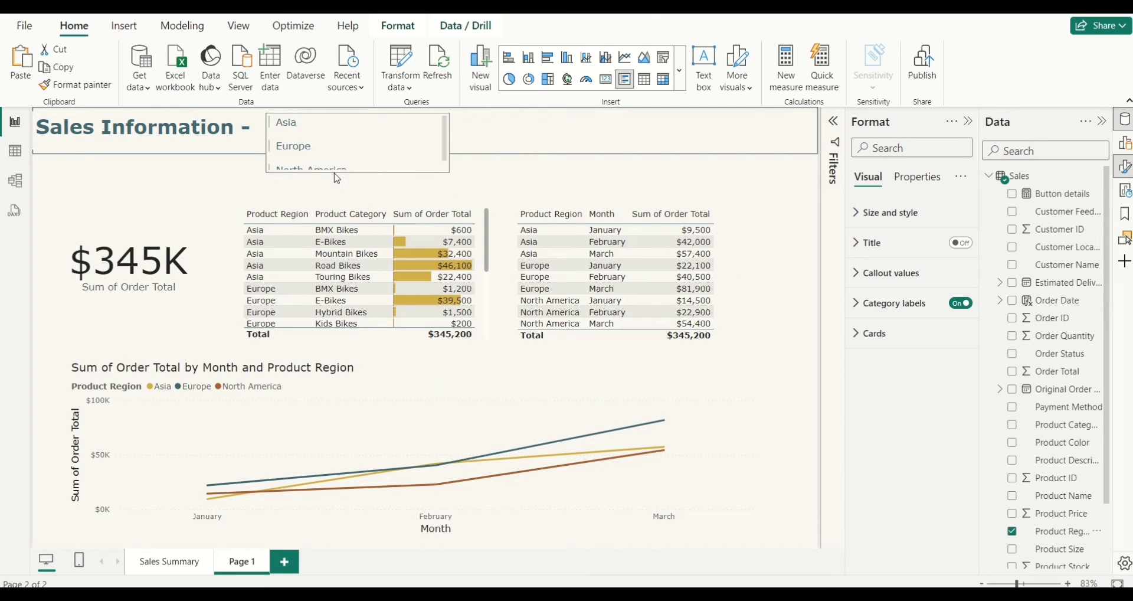
# Format the region card's titles as 24-point bold, turn off the accent bar, and open the card style settings
pyautogui.click(859, 334)
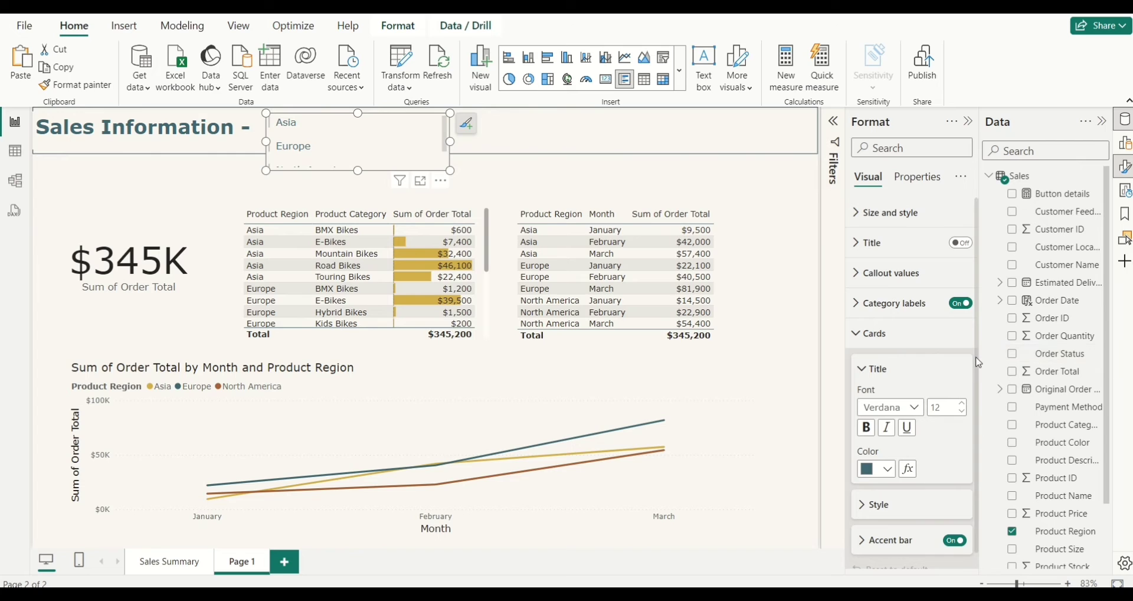
pyautogui.scroll(-1, 979, 413)
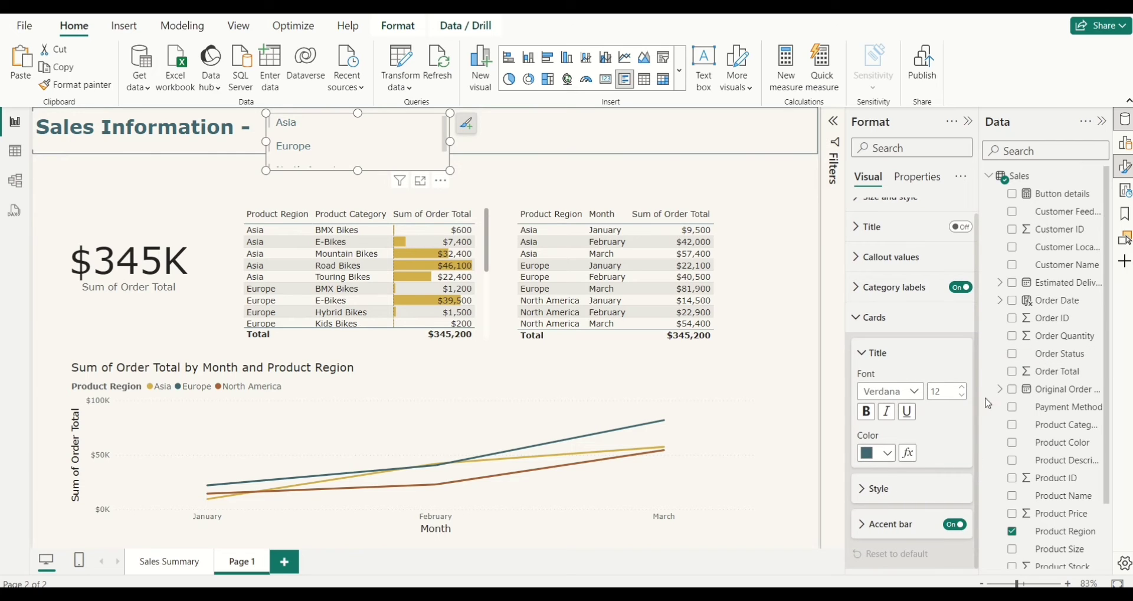
pyautogui.doubleClick(942, 393)
pyautogui.write('24')
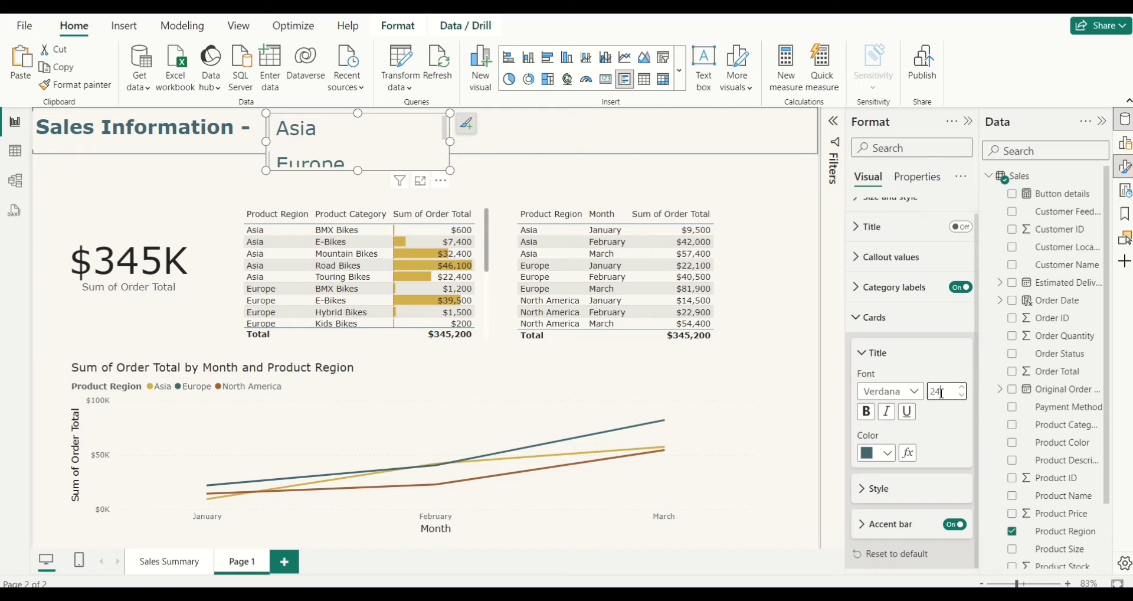
pyautogui.click(867, 416)
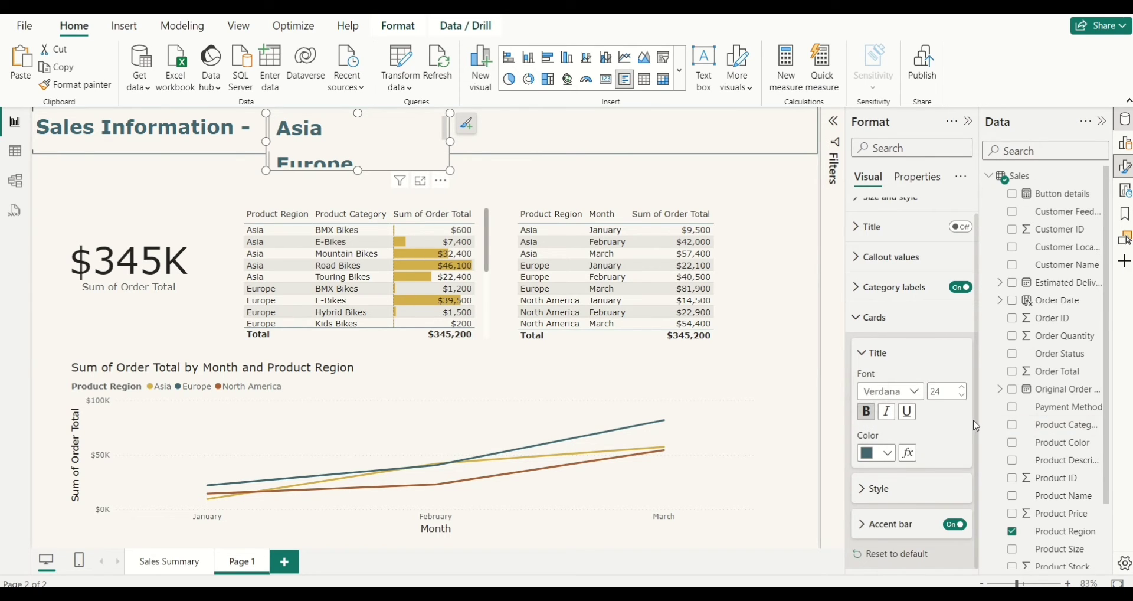
pyautogui.click(954, 526)
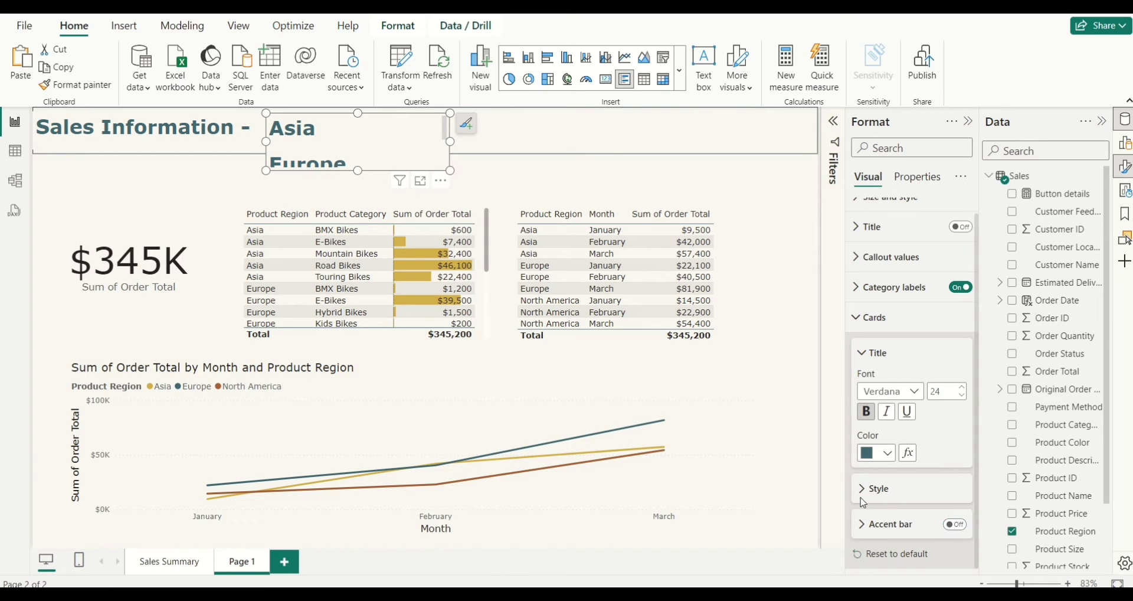
pyautogui.click(863, 496)
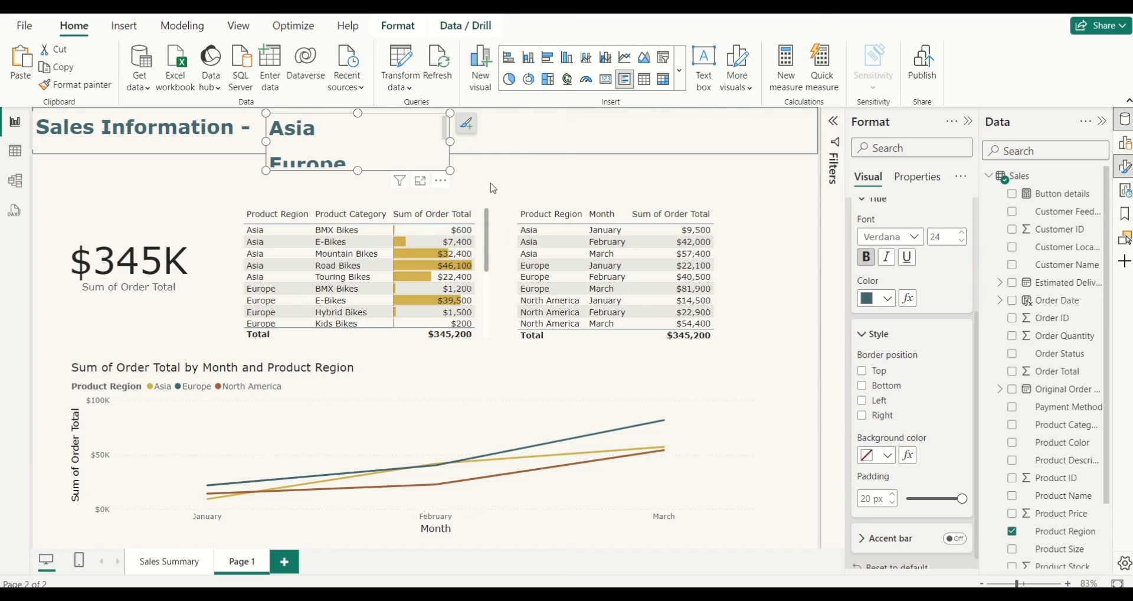
# Shrink the region card to fit inside the header band and move it closer to the Sales Information title
pyautogui.moveTo(451, 170); pyautogui.dragTo(449, 150)
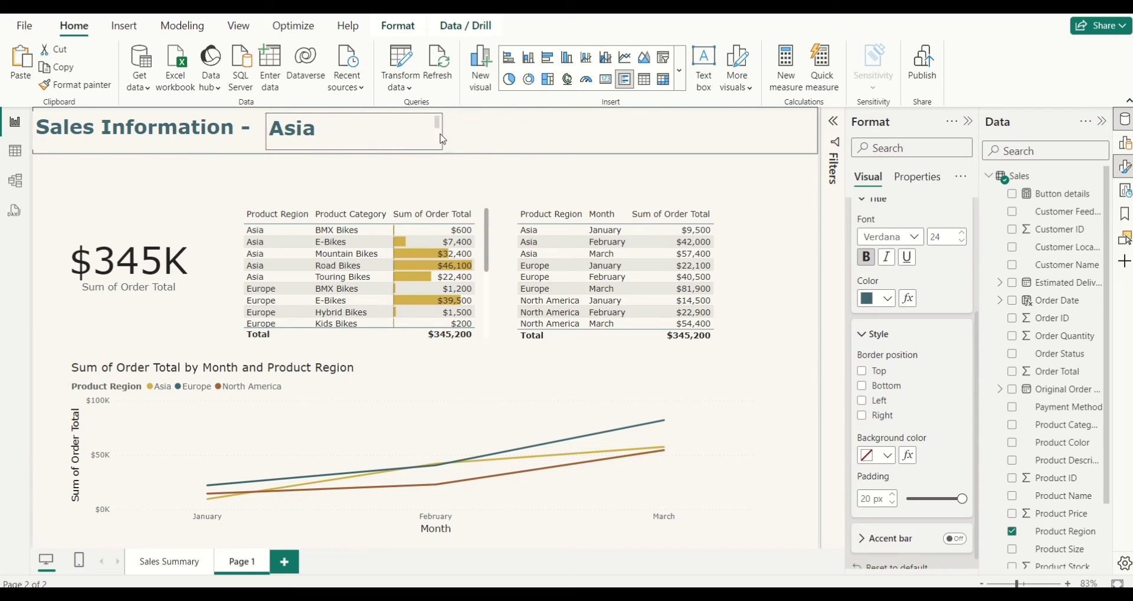
pyautogui.click(584, 183)
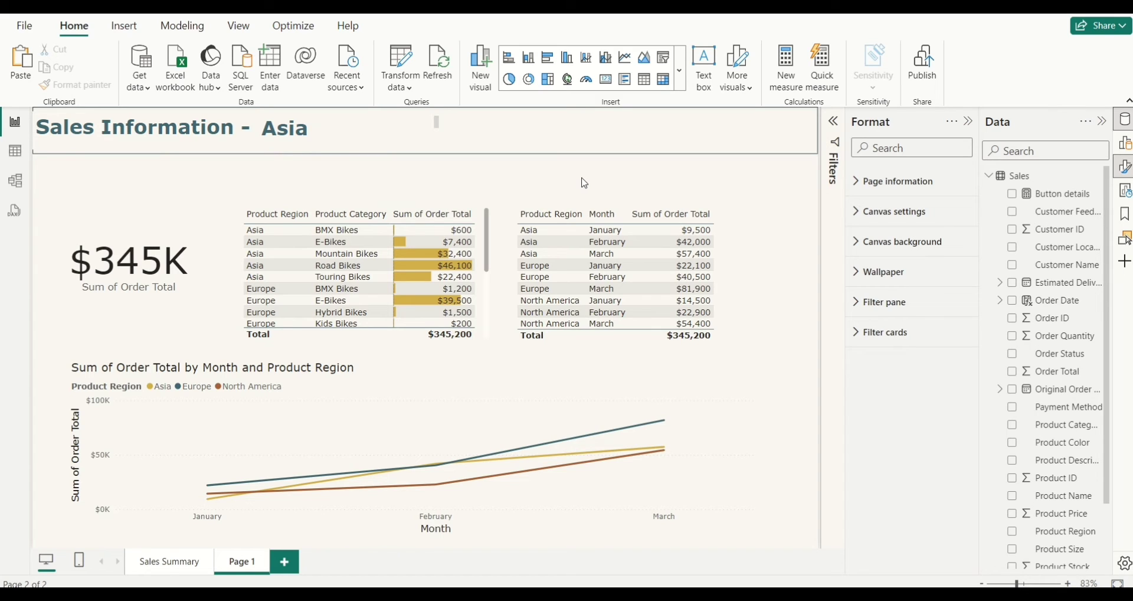
# Rename the report page Page 1 to "Region Sales Details"
pyautogui.click(859, 190)
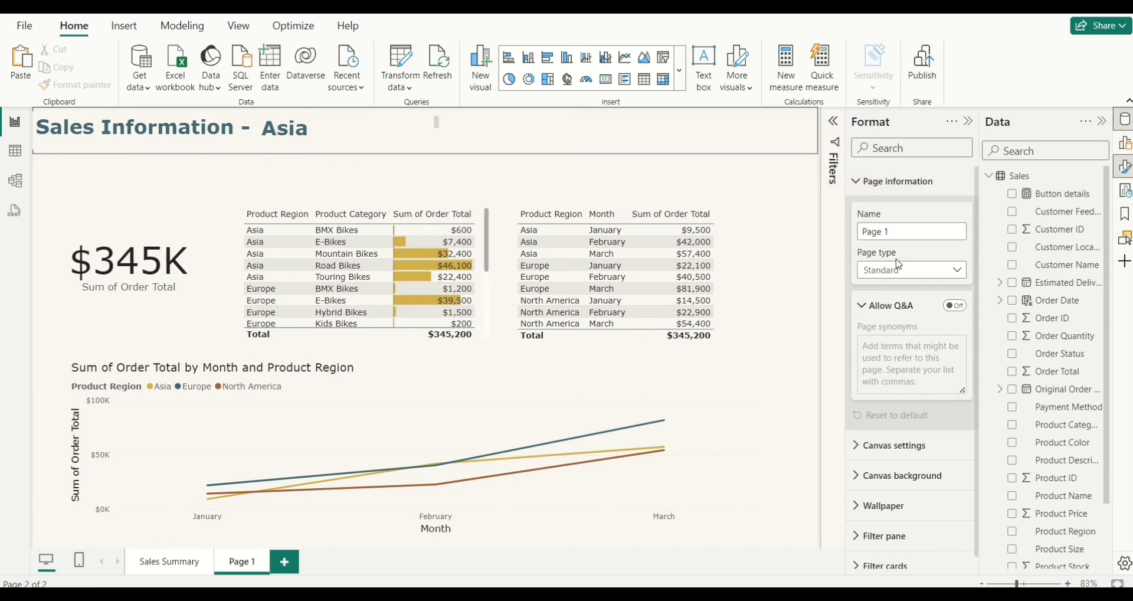
pyautogui.click(913, 235)
pyautogui.press('BackSpace')
pyautogui.press('BackSpace')
pyautogui.press('BackSpace')
pyautogui.press('BackSpace')
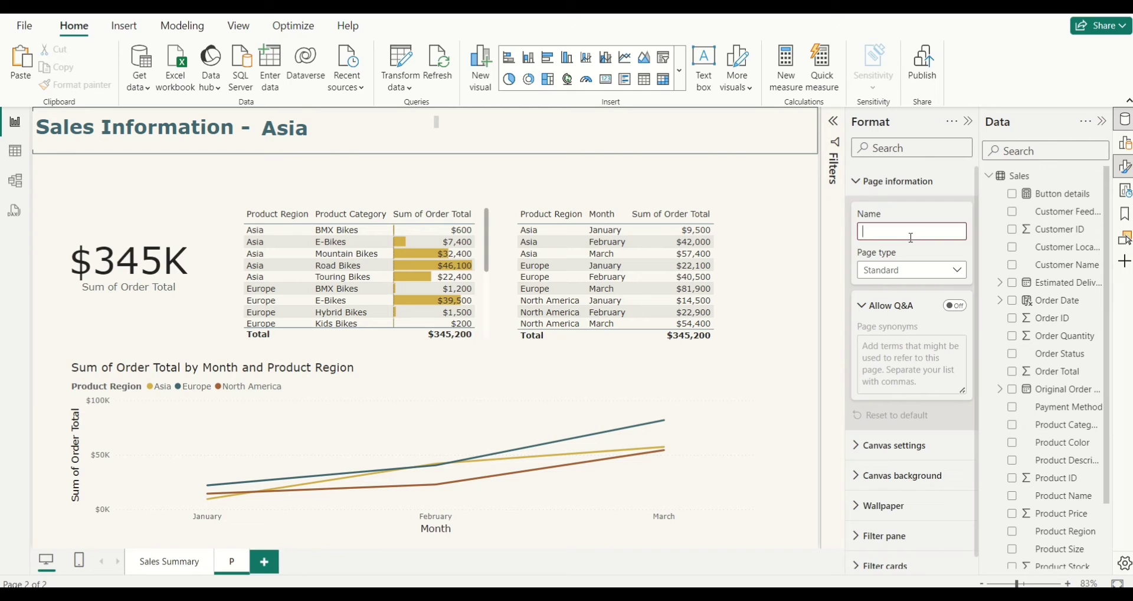
pyautogui.write('Region Sales Det')
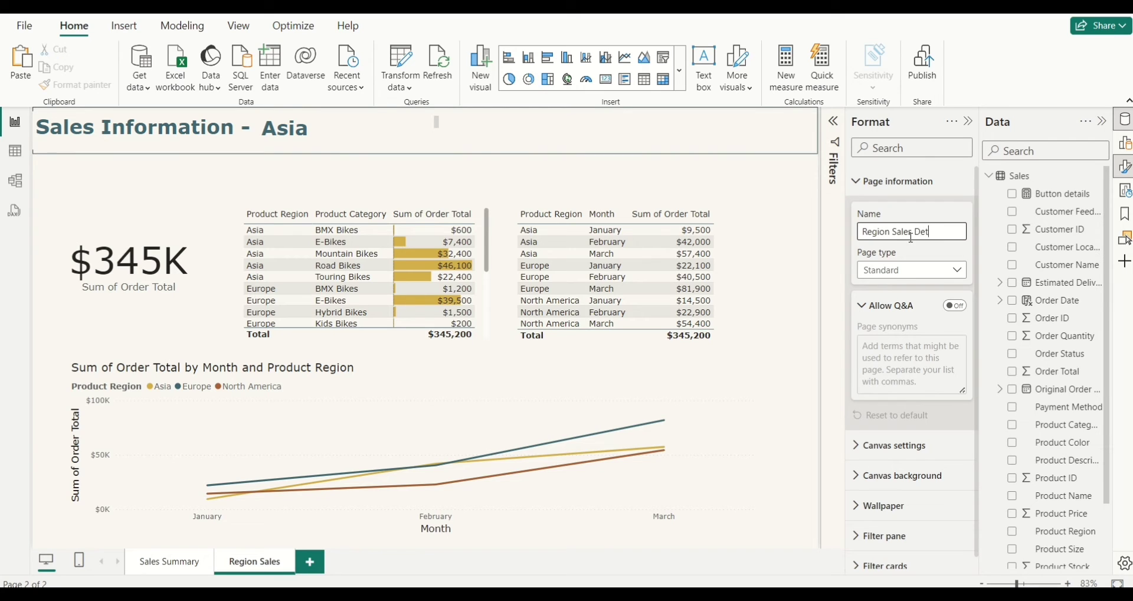
pyautogui.write('ails')
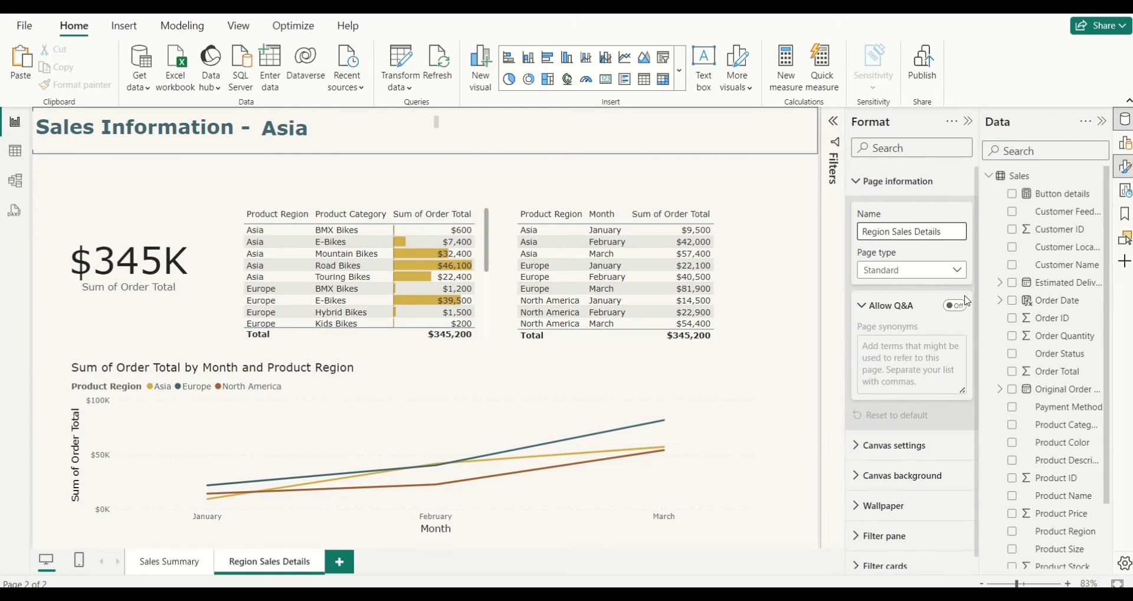
# Make the page a Drillthrough page from Product Region and Product Category, and move its back button just below the header band
pyautogui.click(958, 279)
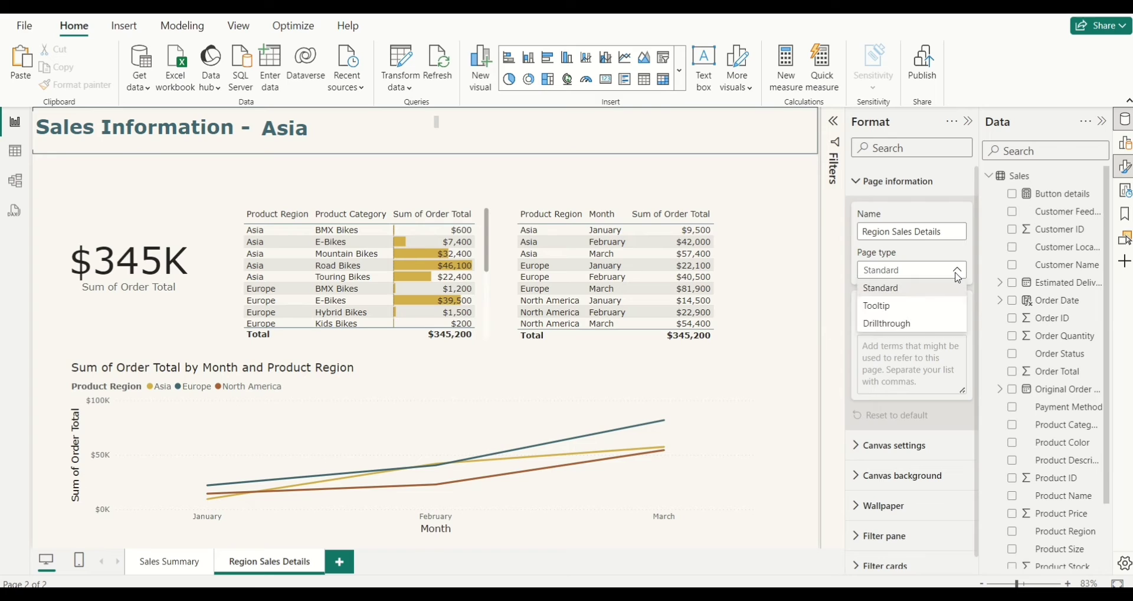
pyautogui.click(925, 324)
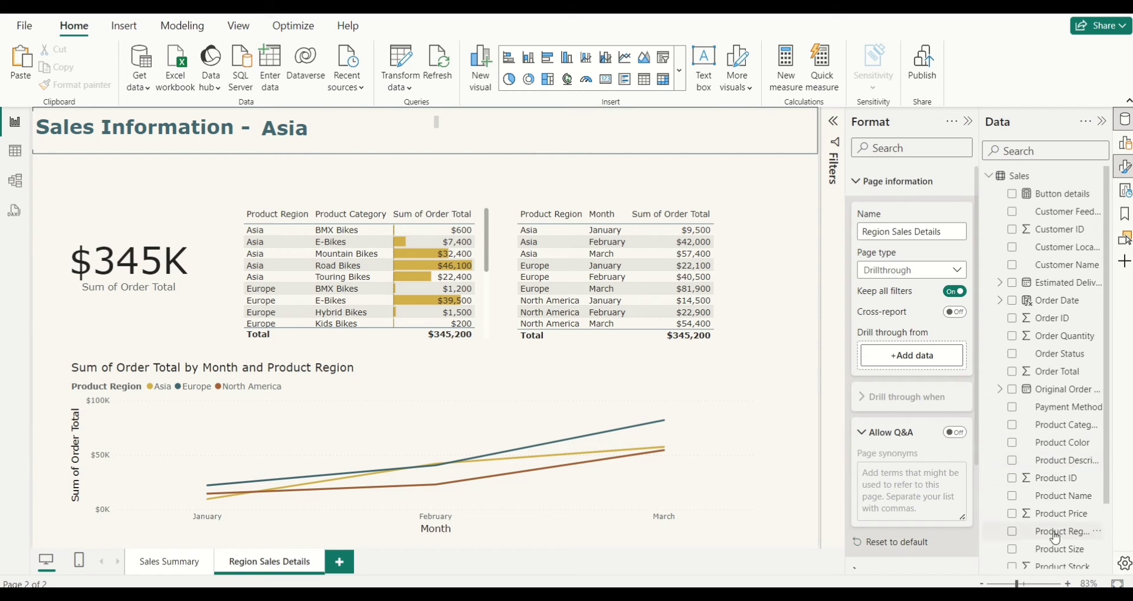
pyautogui.moveTo(1056, 537); pyautogui.dragTo(926, 357)
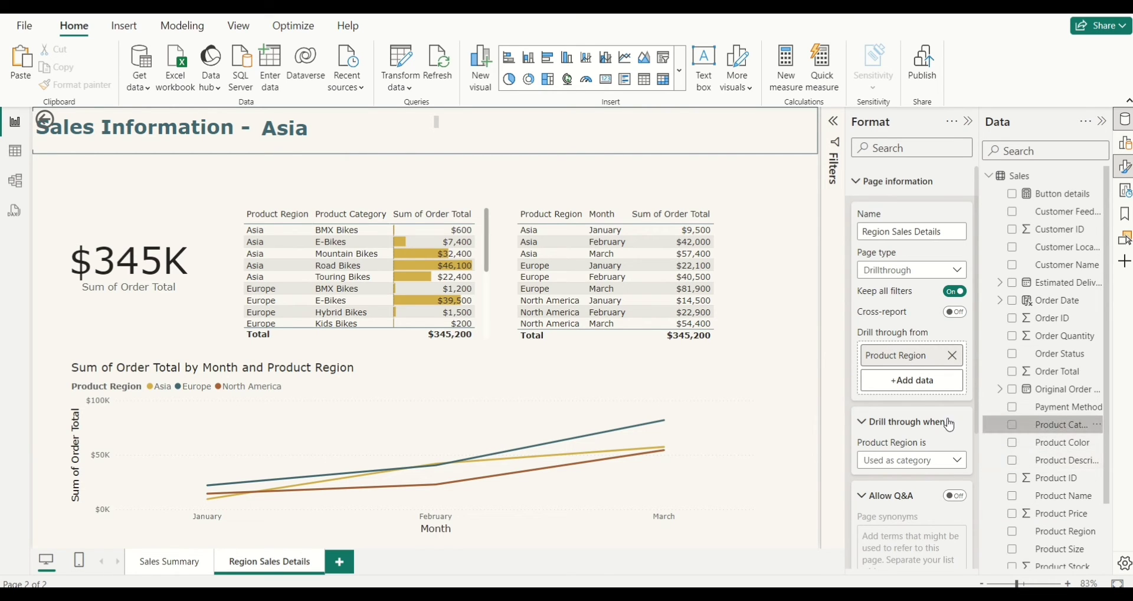
pyautogui.moveTo(950, 425); pyautogui.dragTo(918, 390)
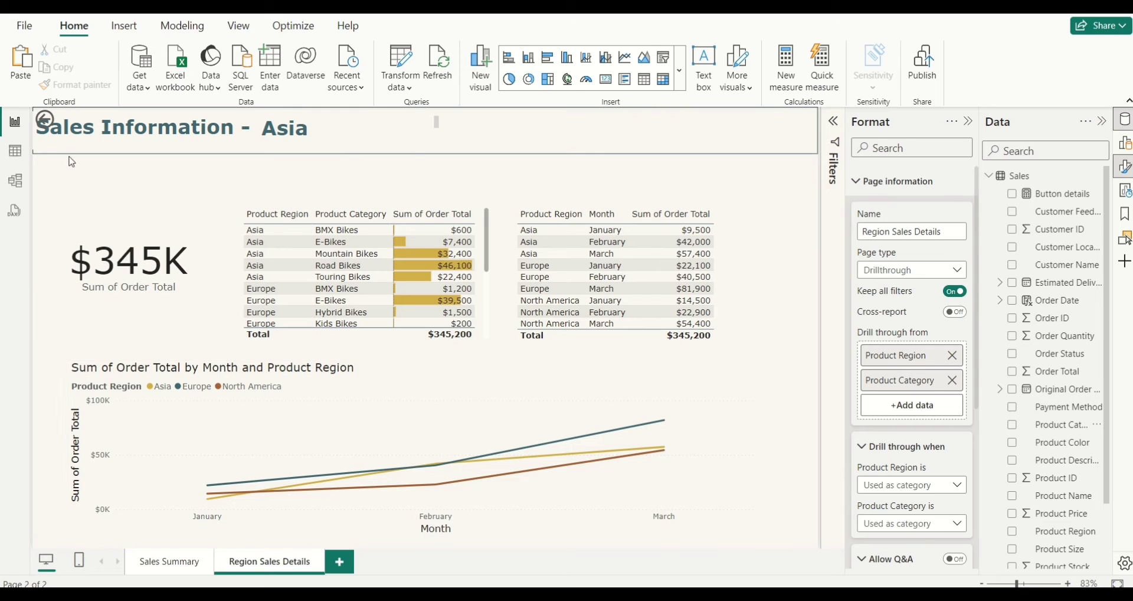
pyautogui.moveTo(50, 127); pyautogui.dragTo(53, 186)
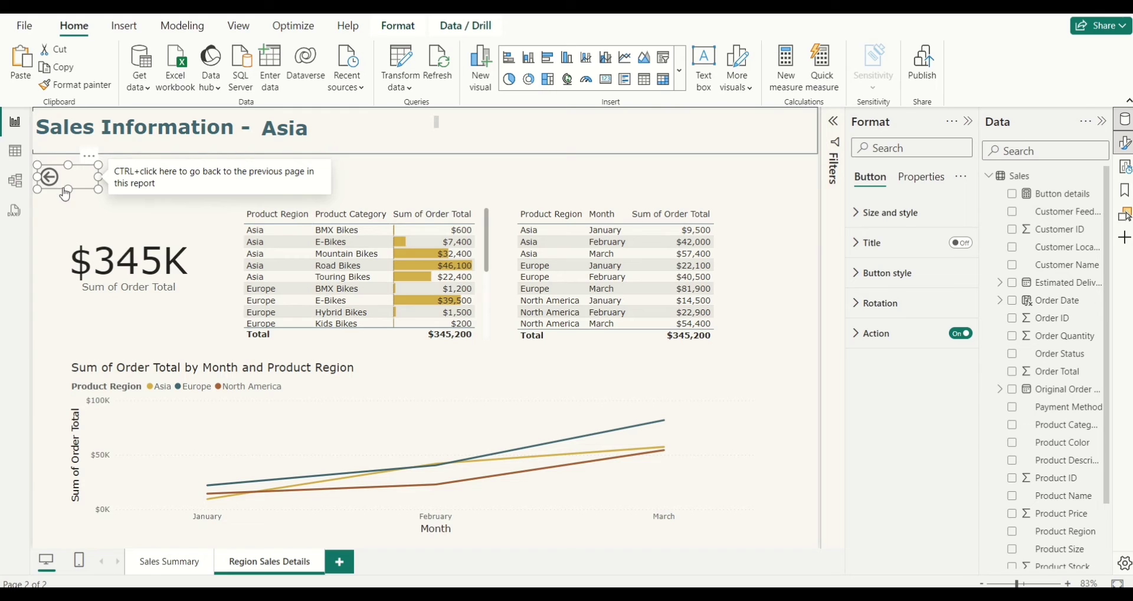
pyautogui.click(611, 363)
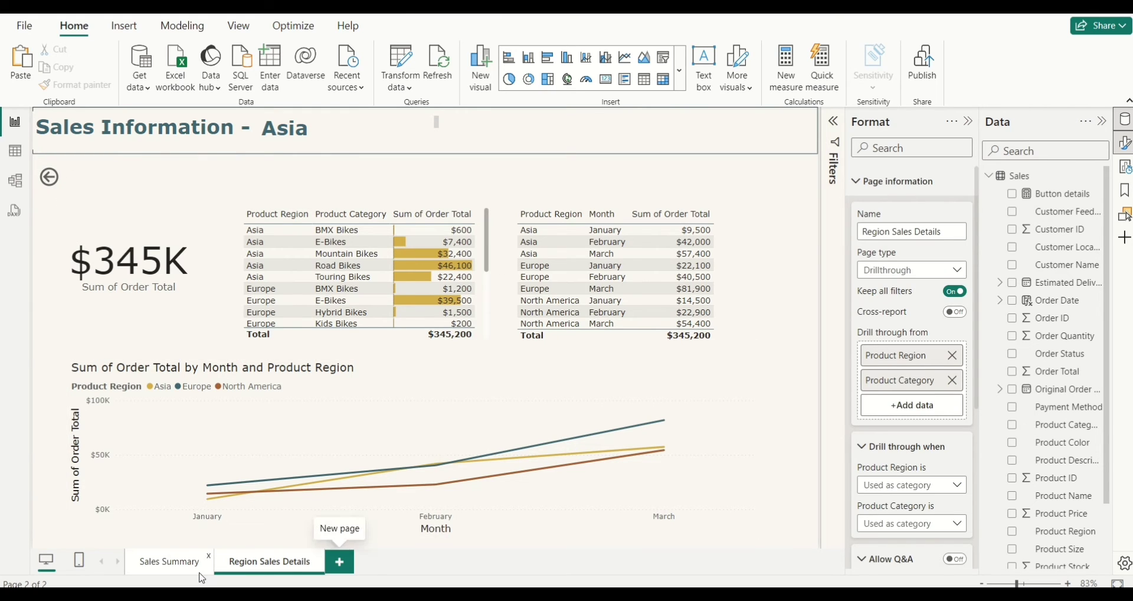
# Drill through from the Europe slice of the Sales Summary donut chart to Region Sales Details
pyautogui.click(154, 565)
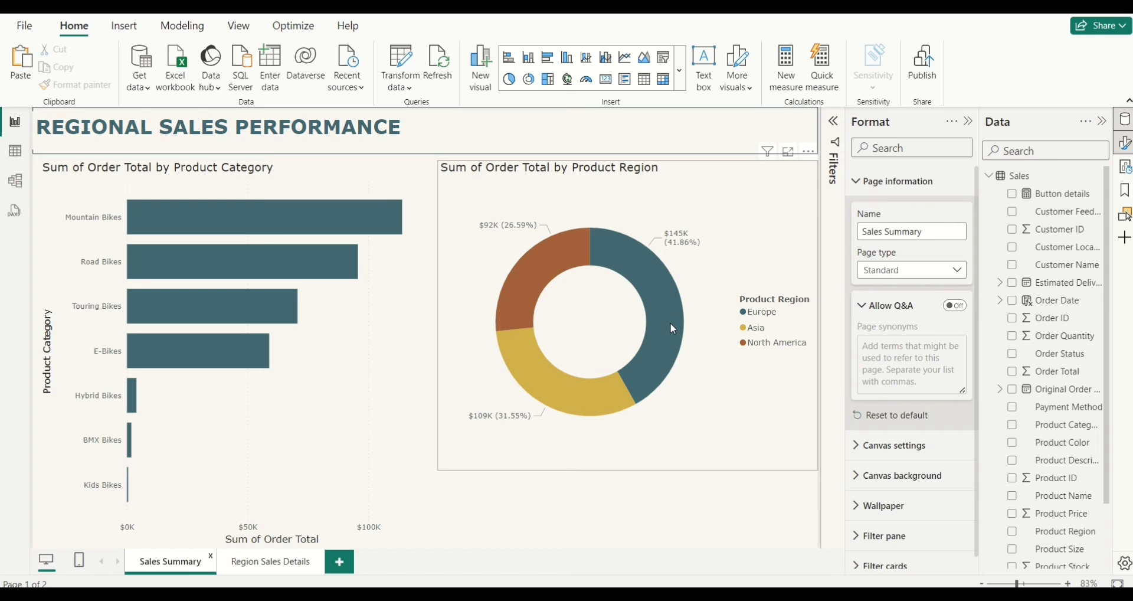
pyautogui.moveTo(671, 329)
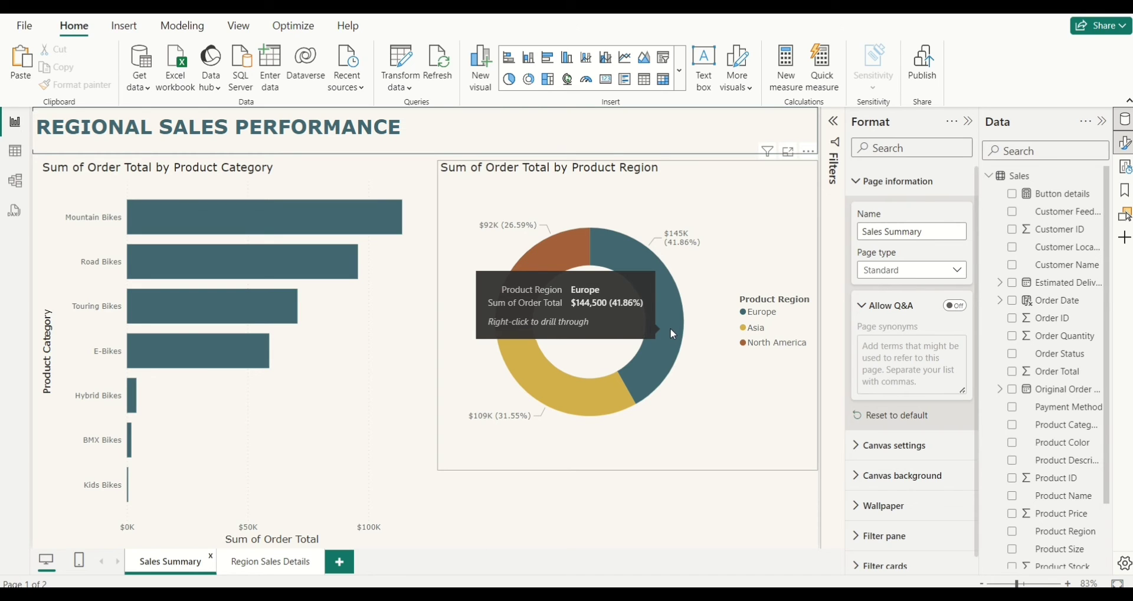
pyautogui.click(671, 322)
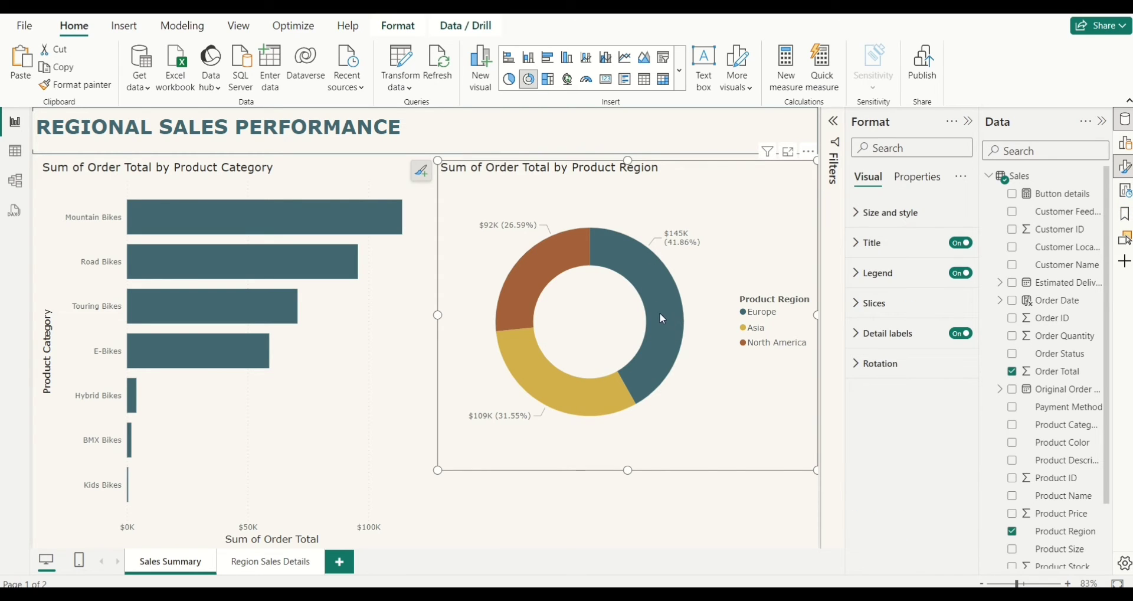
pyautogui.moveTo(664, 324)
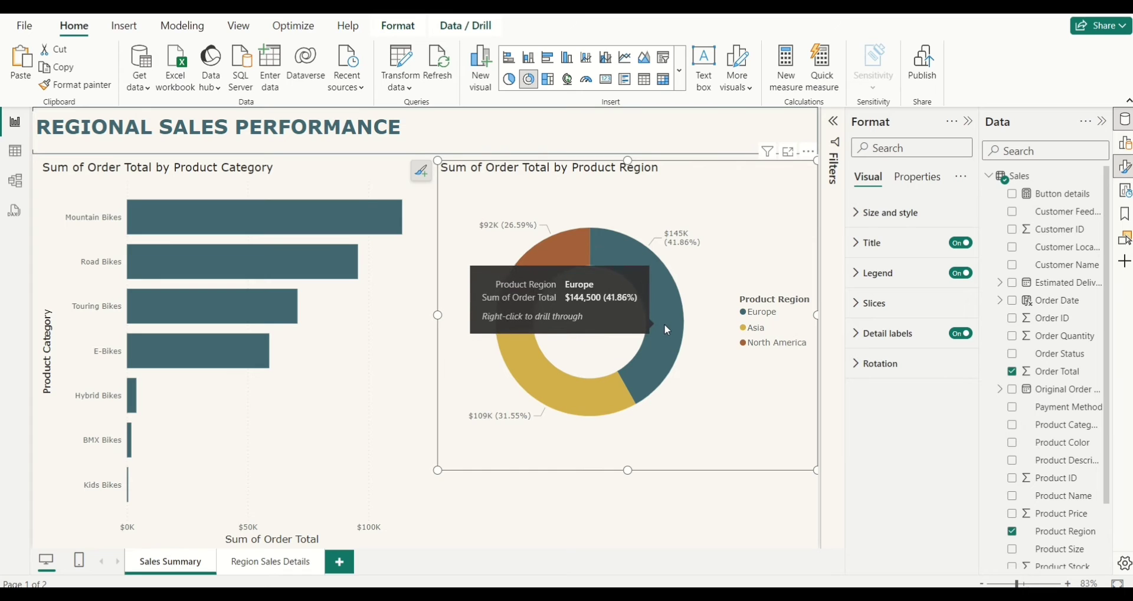
pyautogui.rightClick(664, 324)
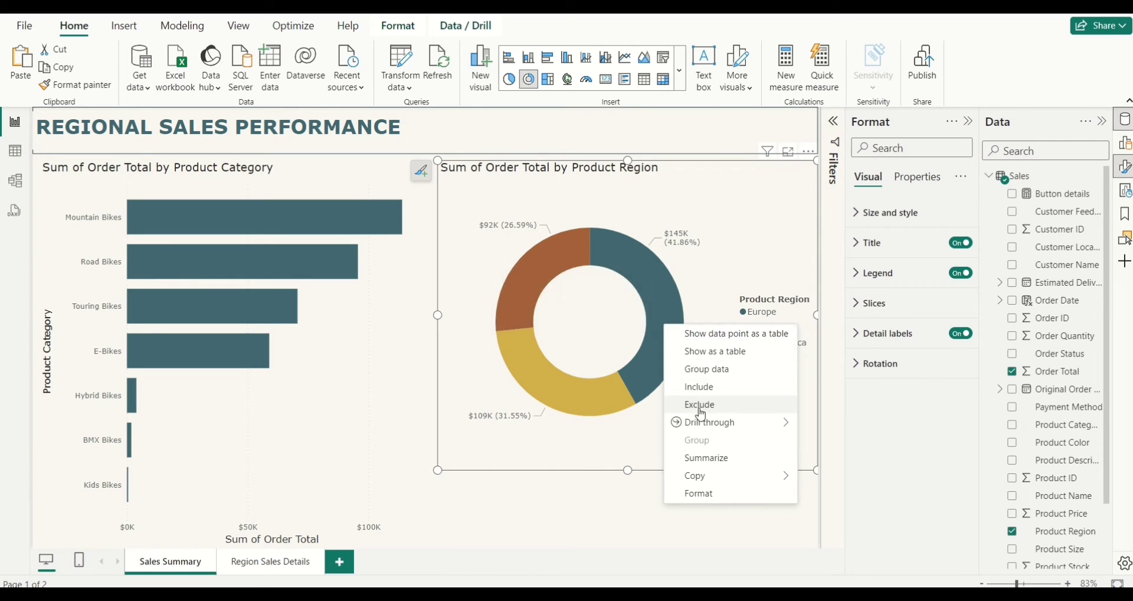
pyautogui.moveTo(701, 423)
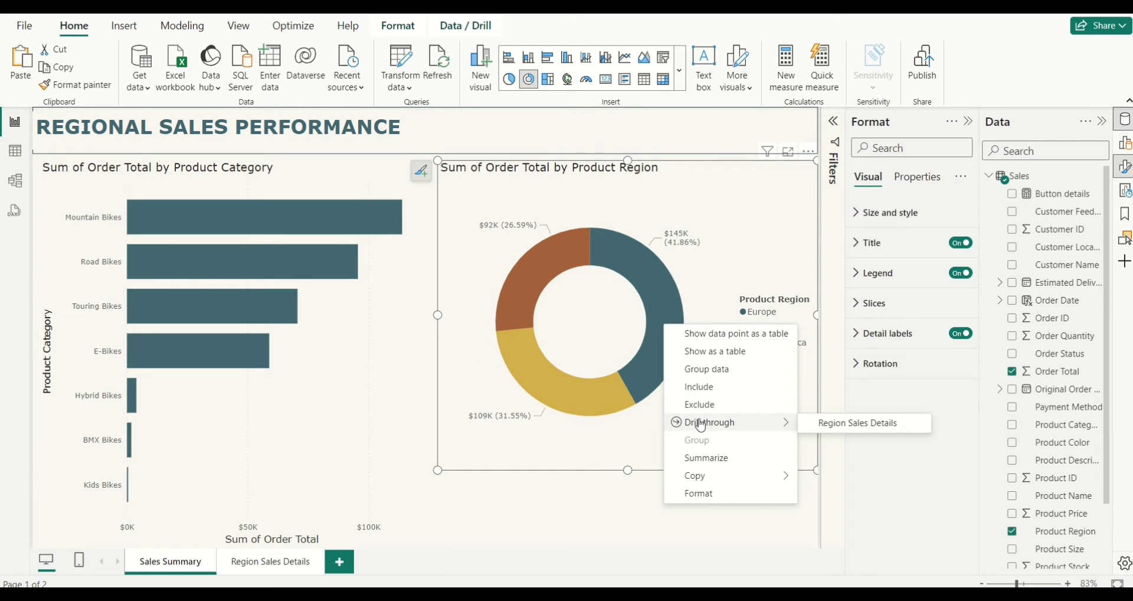
pyautogui.click(824, 424)
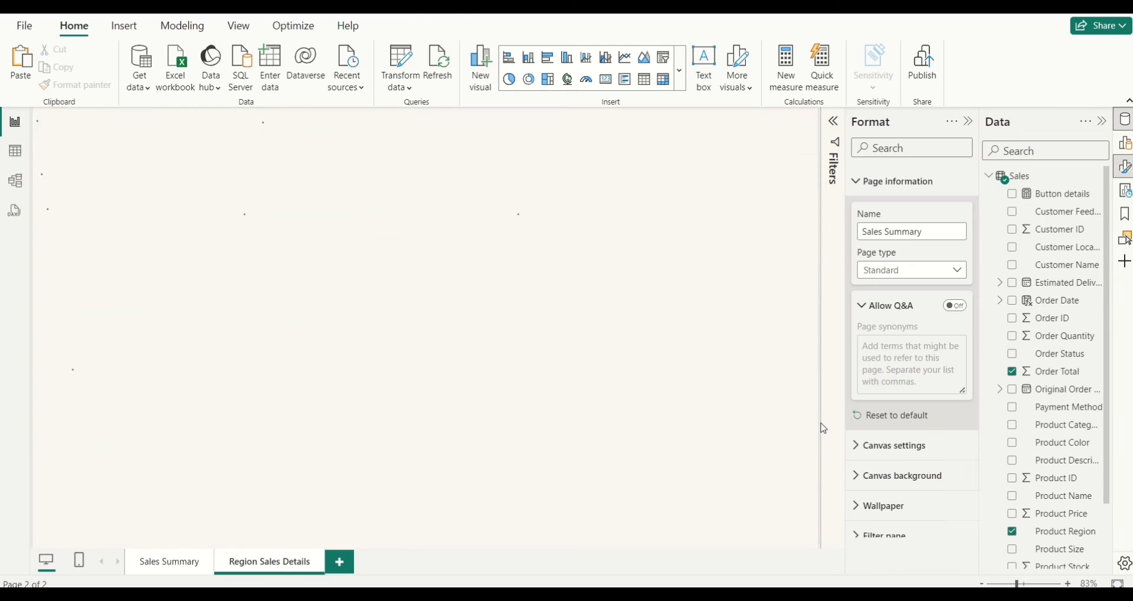
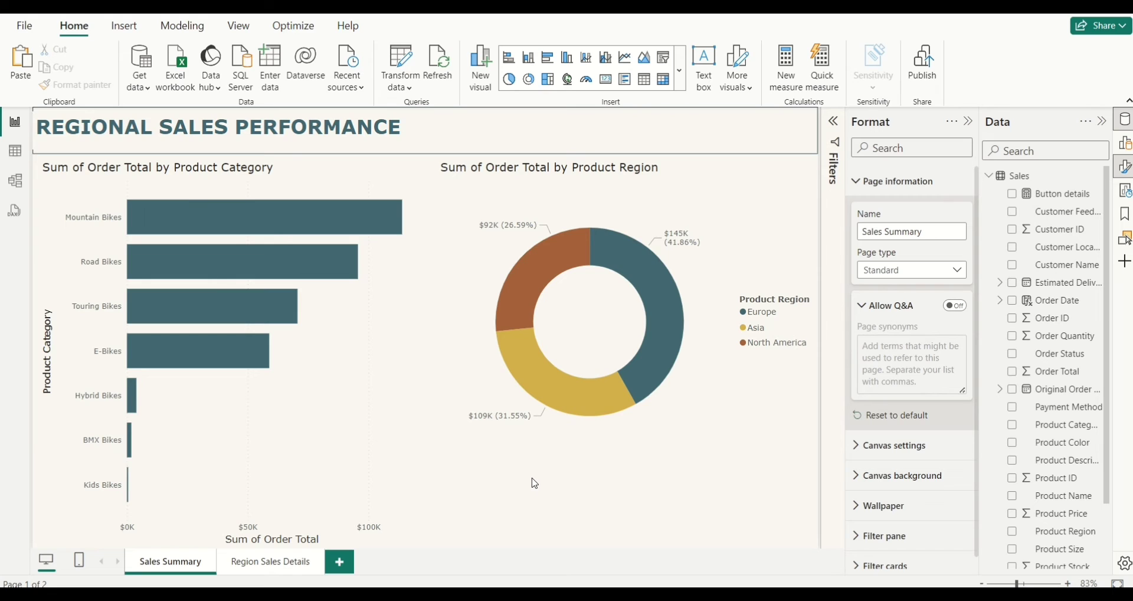
# Insert a rounded rectangle on Sales Summary, flatten it to a button shape and place it below the donut chart
pyautogui.click(130, 31)
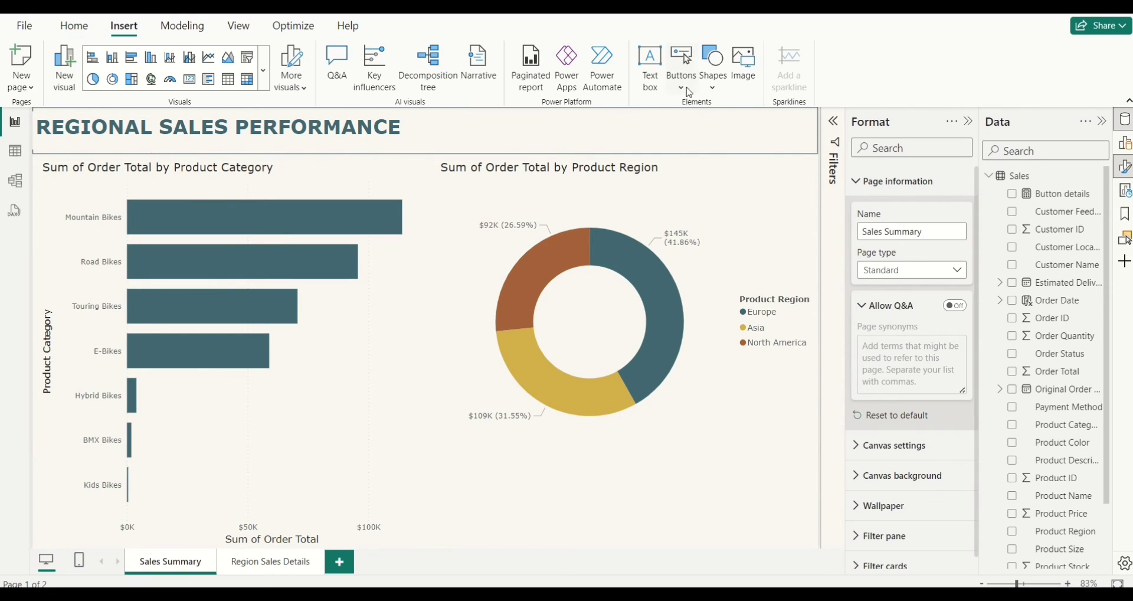
pyautogui.click(712, 87)
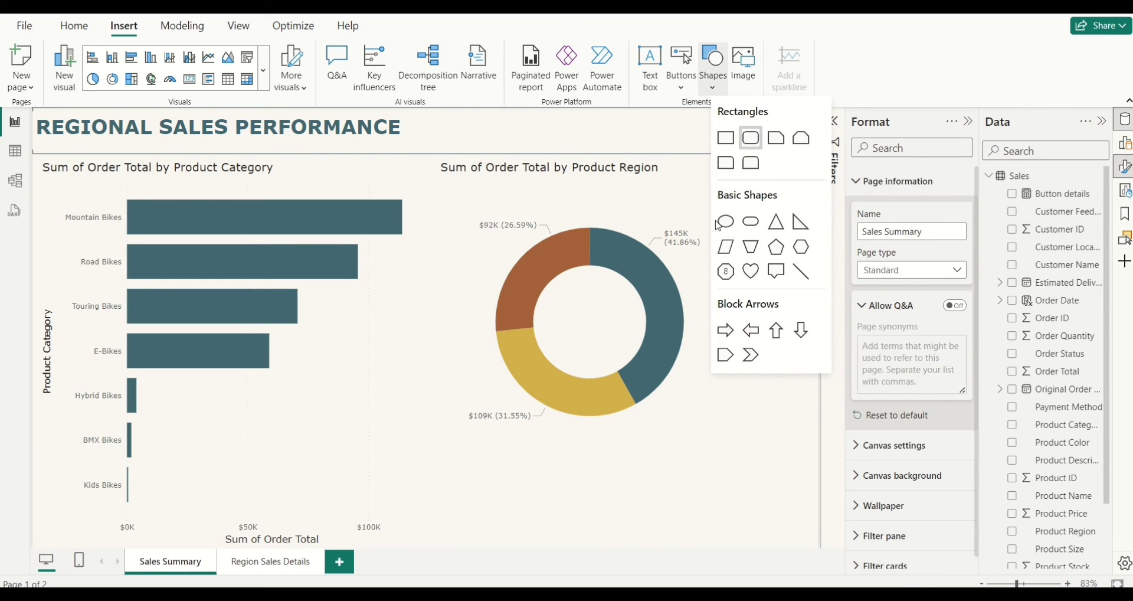
pyautogui.click(749, 140)
pyautogui.moveTo(220, 307); pyautogui.dragTo(648, 443)
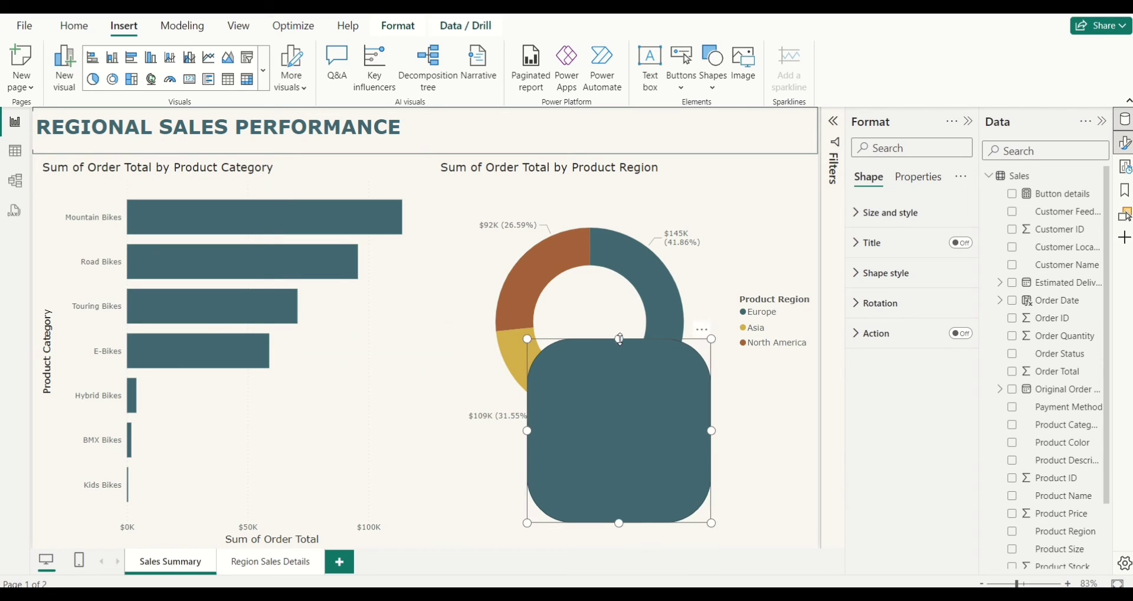
pyautogui.moveTo(620, 339); pyautogui.dragTo(704, 469)
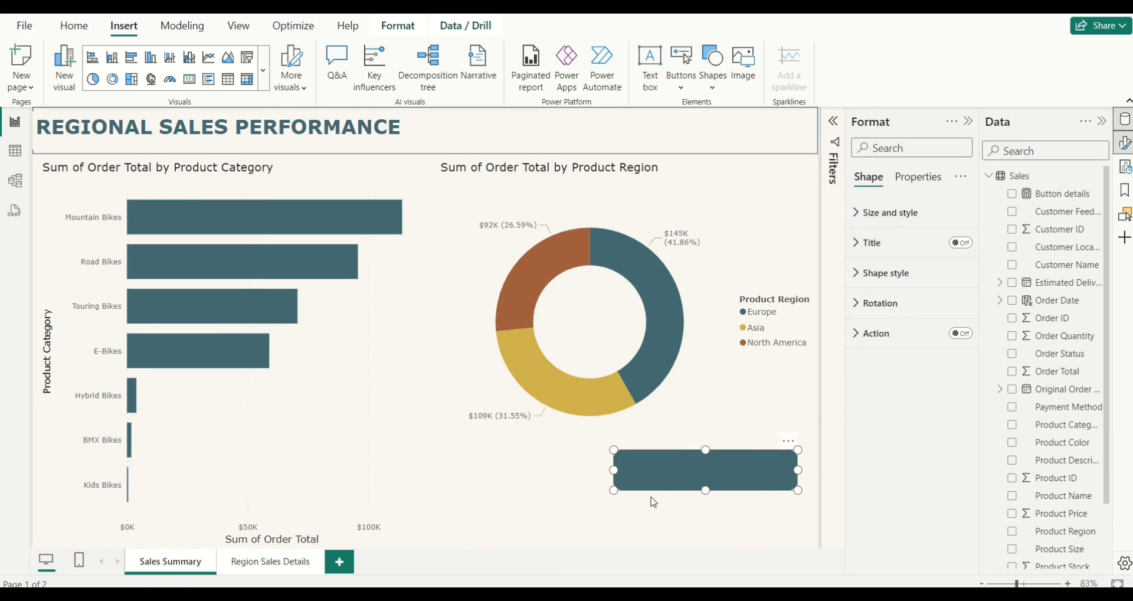
pyautogui.click(653, 502)
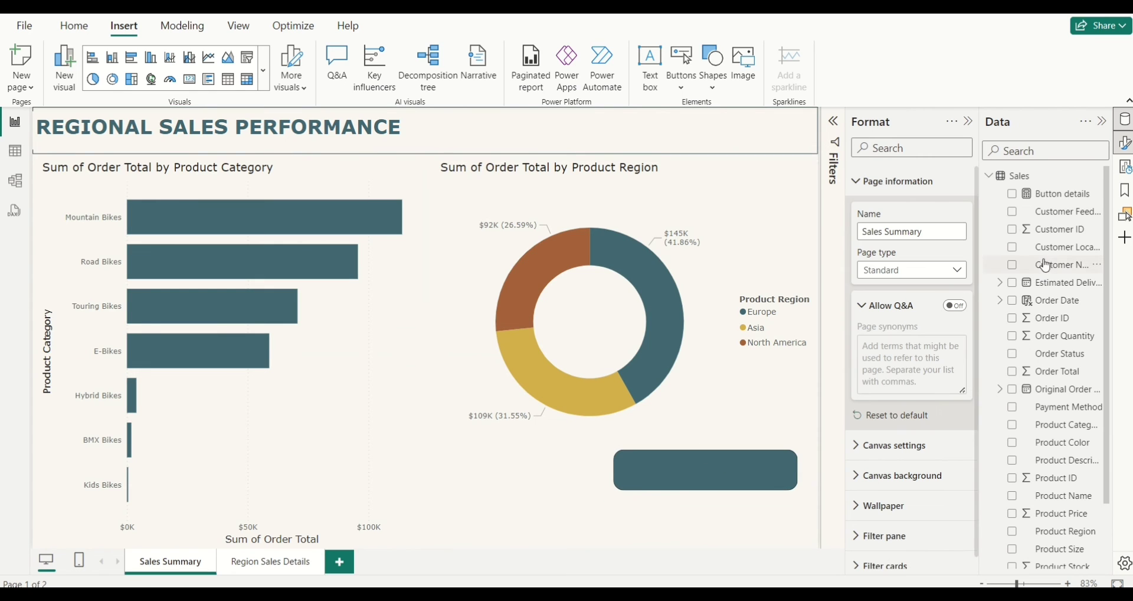
# Review the Button details measure's formula, then turn on the rounded rectangle's text and base it on that measure as a field value
pyautogui.click(1056, 195)
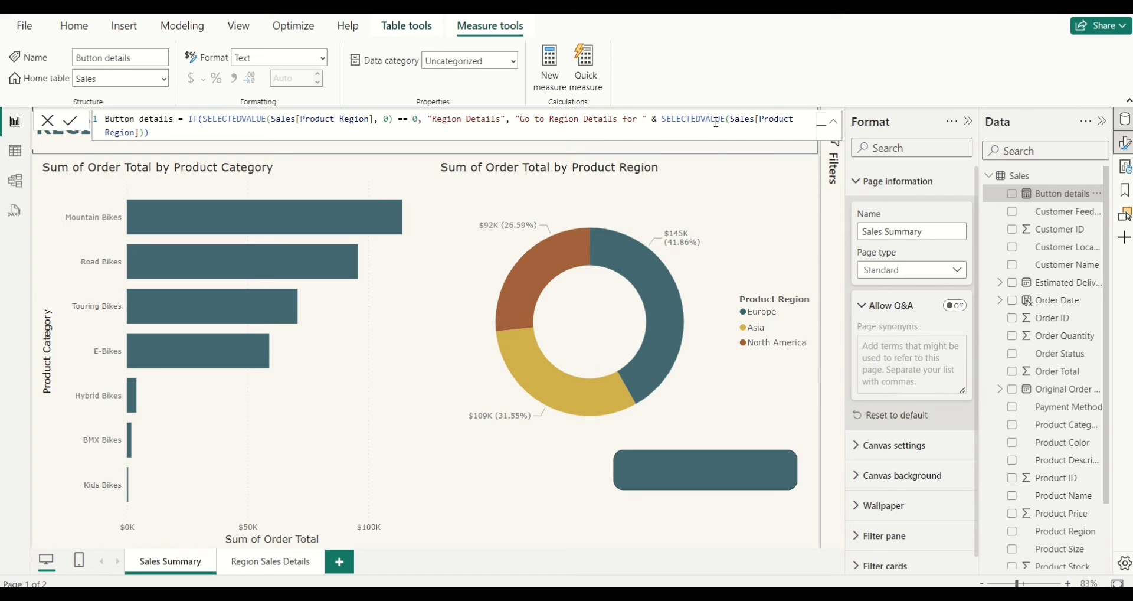
pyautogui.click(522, 497)
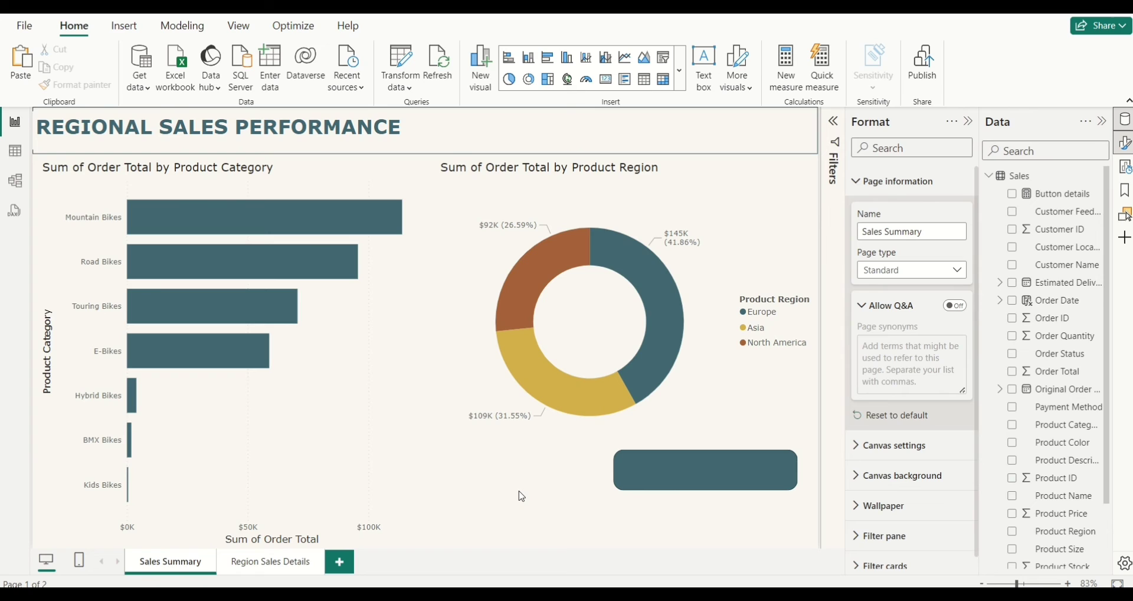
pyautogui.click(733, 491)
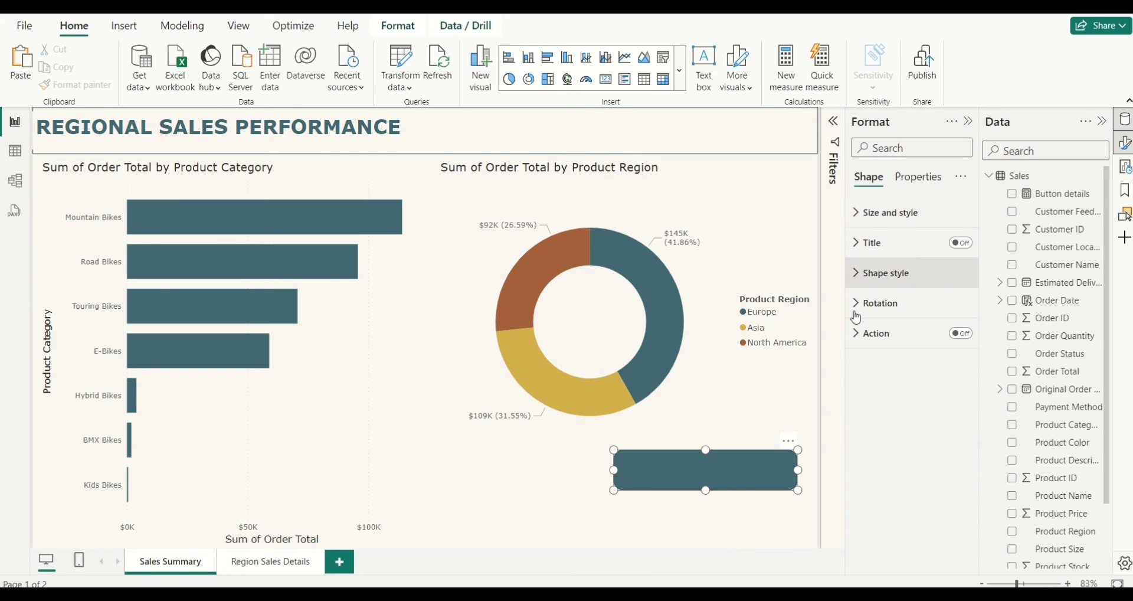
pyautogui.click(859, 273)
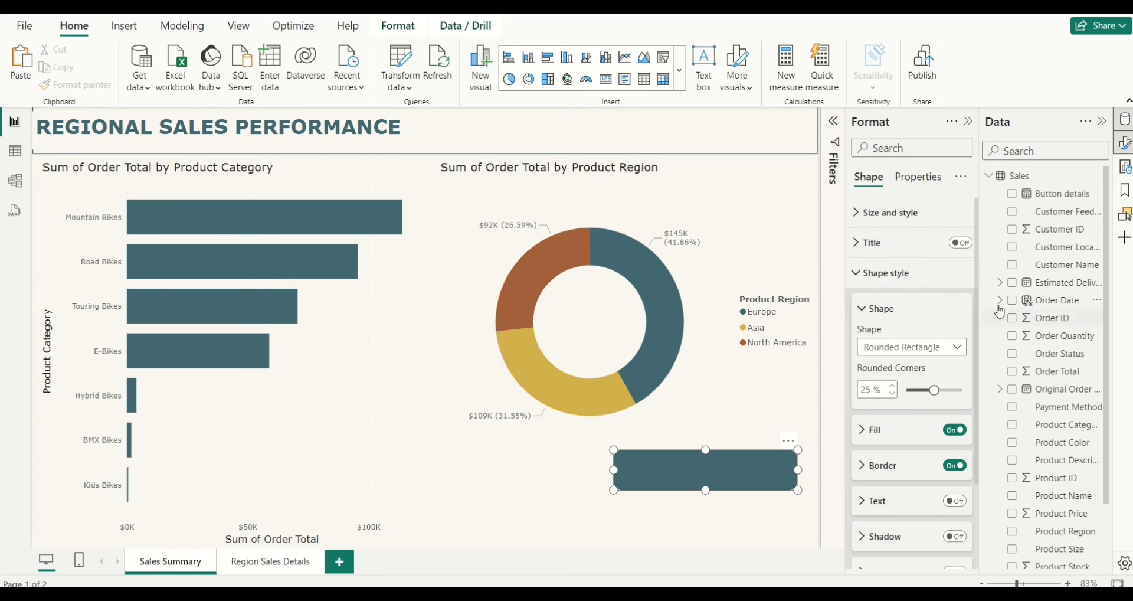
pyautogui.scroll(-3, 980, 306)
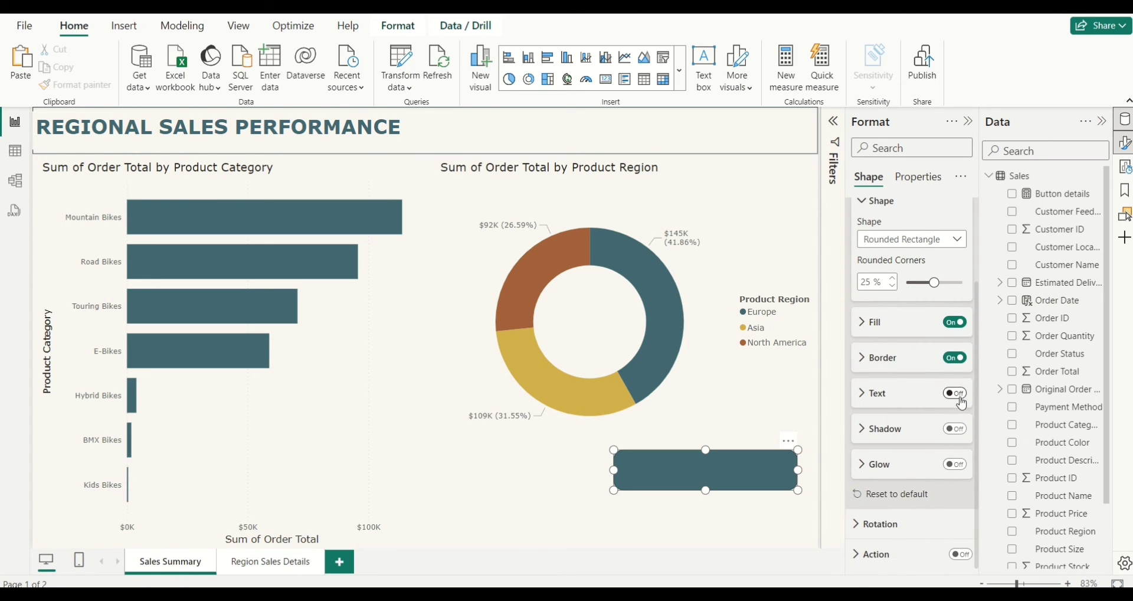
pyautogui.click(956, 394)
pyautogui.click(869, 394)
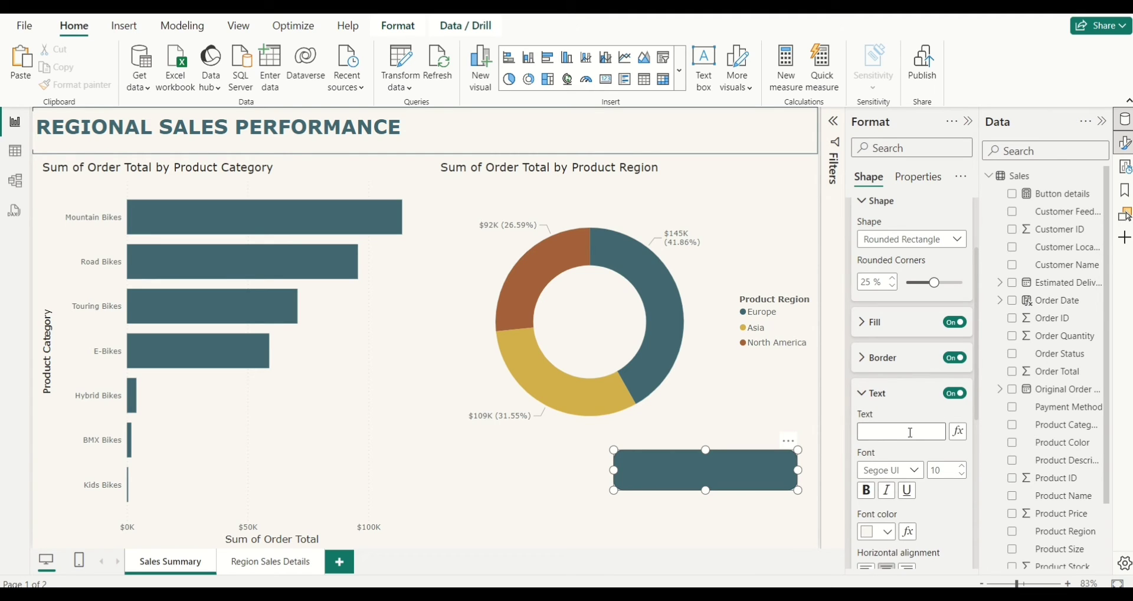
pyautogui.click(960, 433)
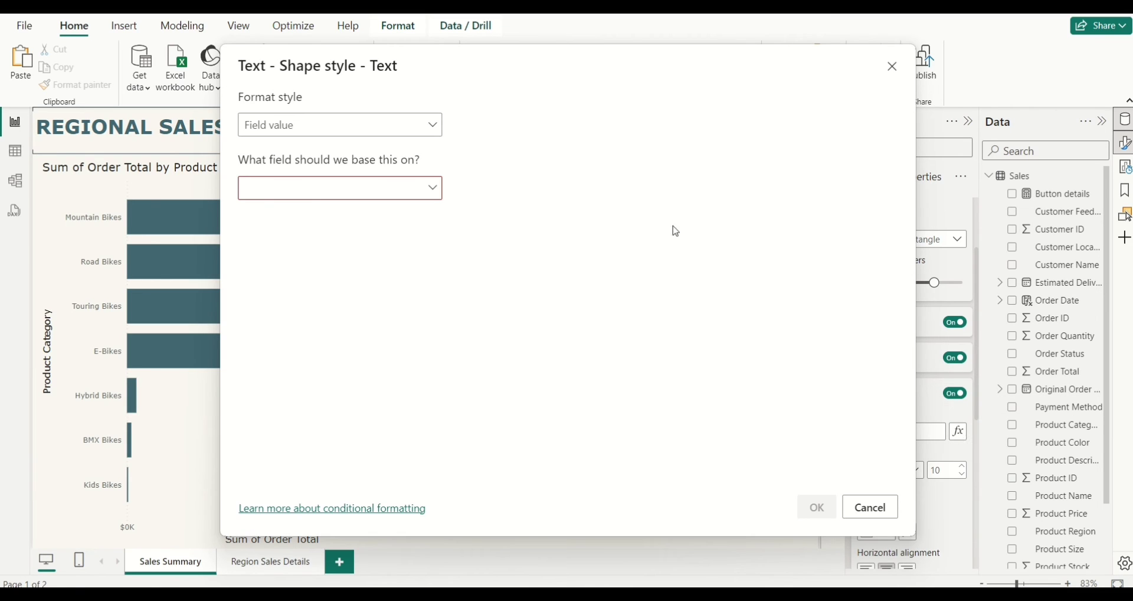
pyautogui.click(434, 189)
pyautogui.click(249, 241)
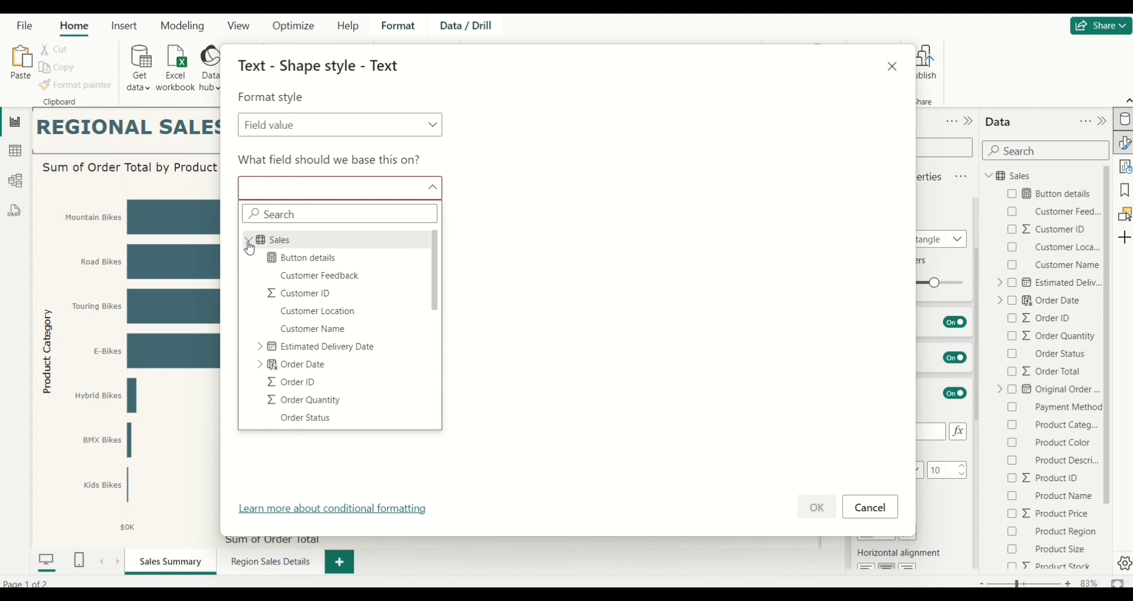
pyautogui.click(284, 260)
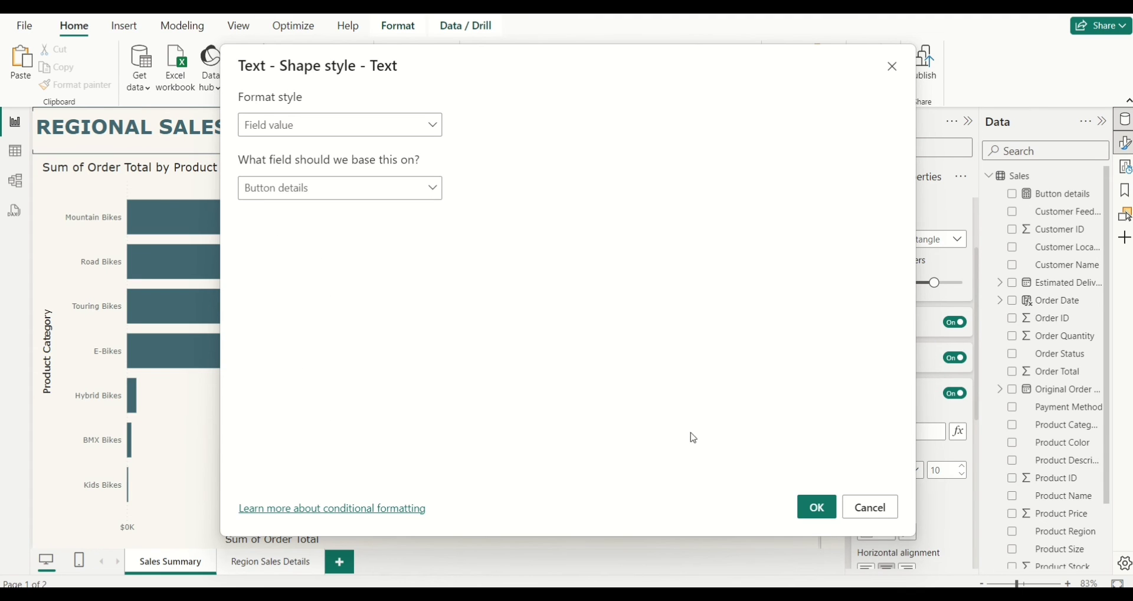
pyautogui.click(803, 507)
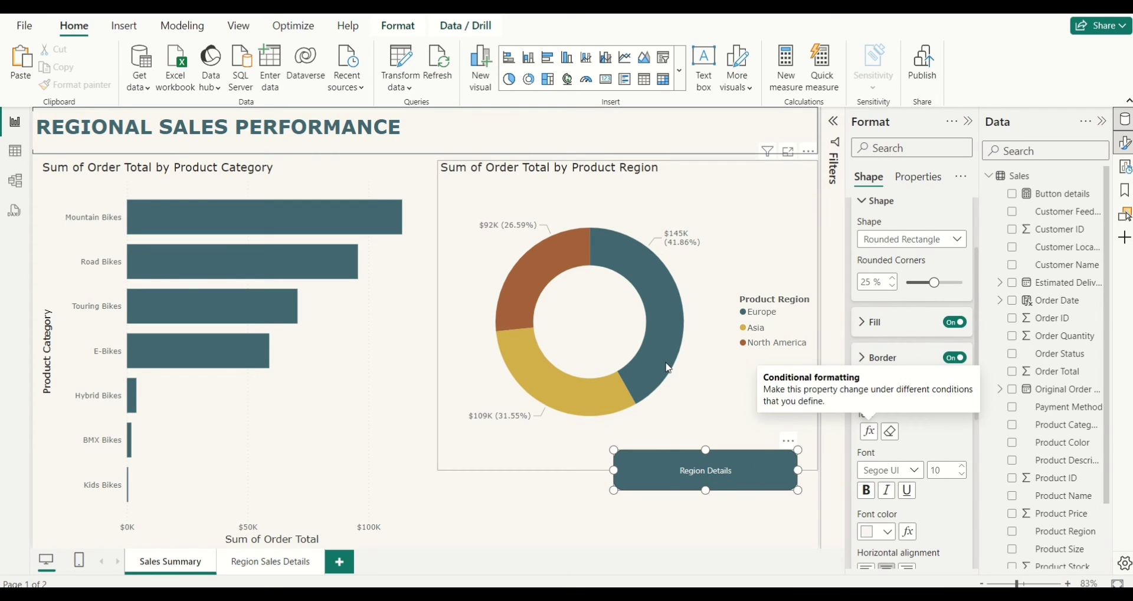
# Select the Europe slice of the donut chart to test the button's dynamic text
pyautogui.moveTo(667, 346)
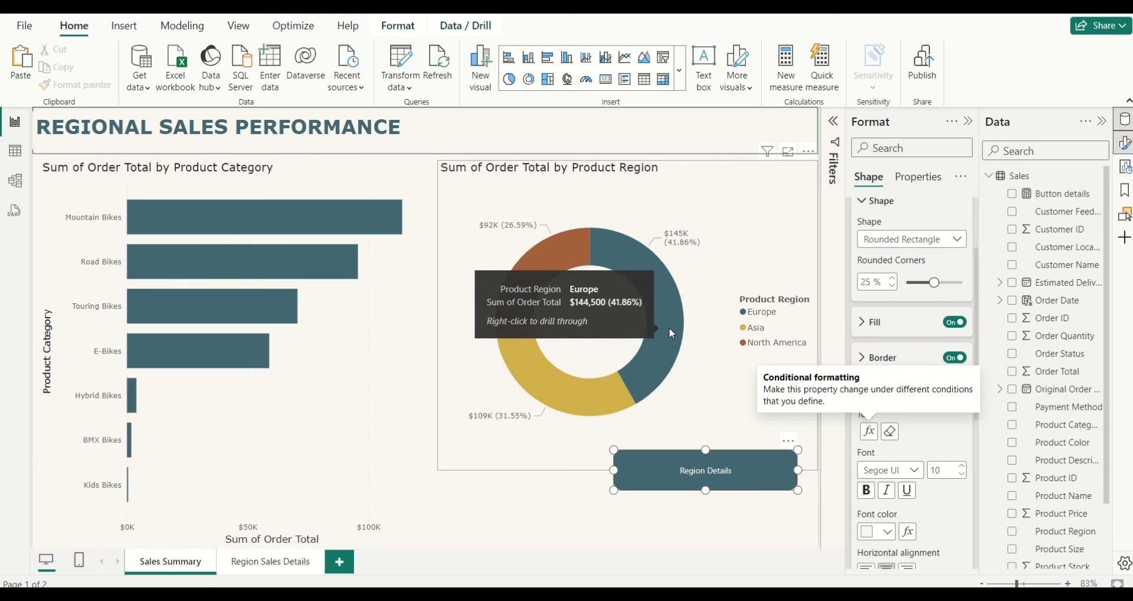
pyautogui.click(670, 329)
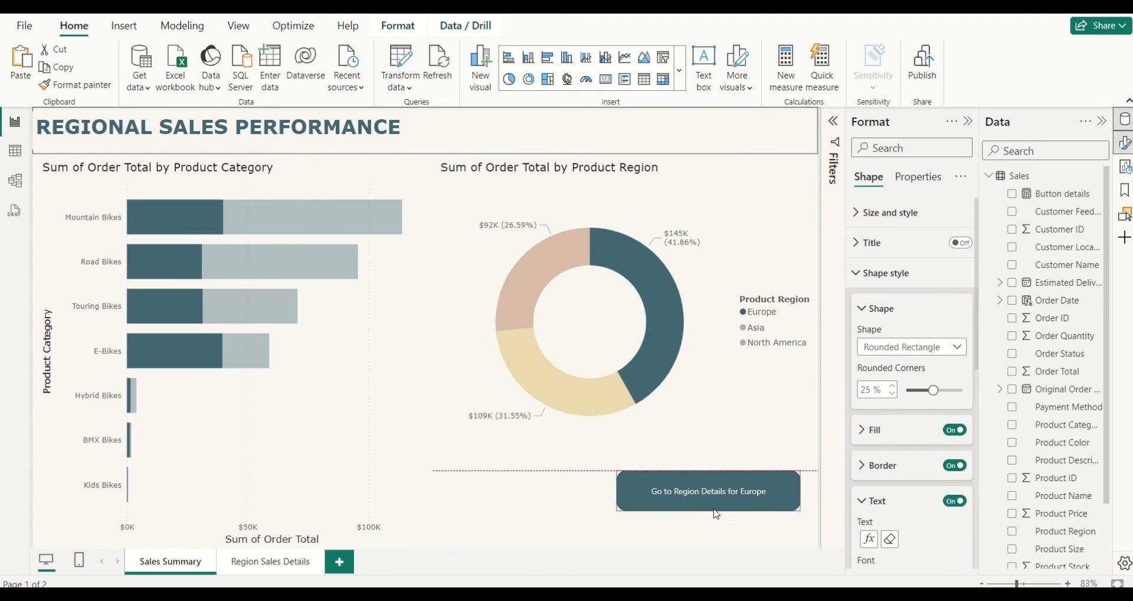
# Test the button's dynamic text with the donut chart's Asia and North America slices, and clear the slice selection
pyautogui.click(565, 398)
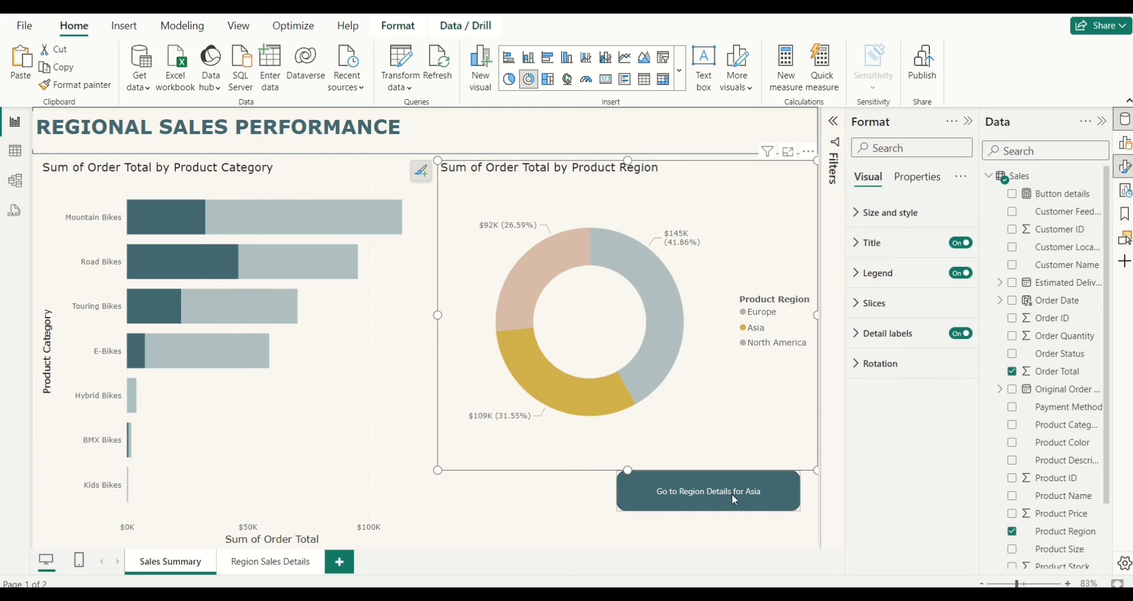
pyautogui.click(526, 315)
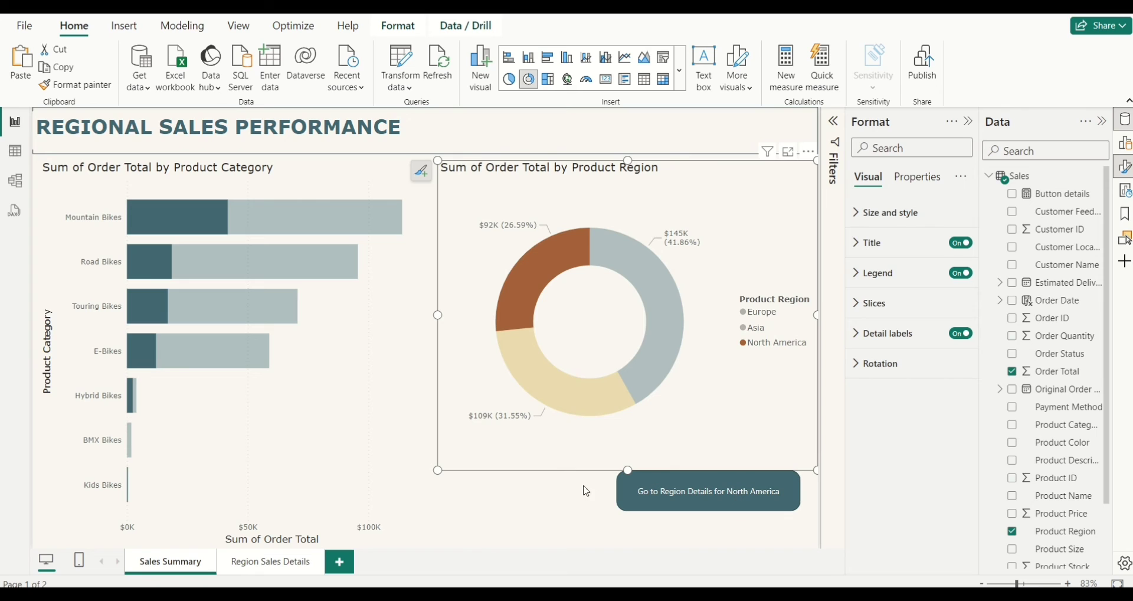
pyautogui.click(560, 490)
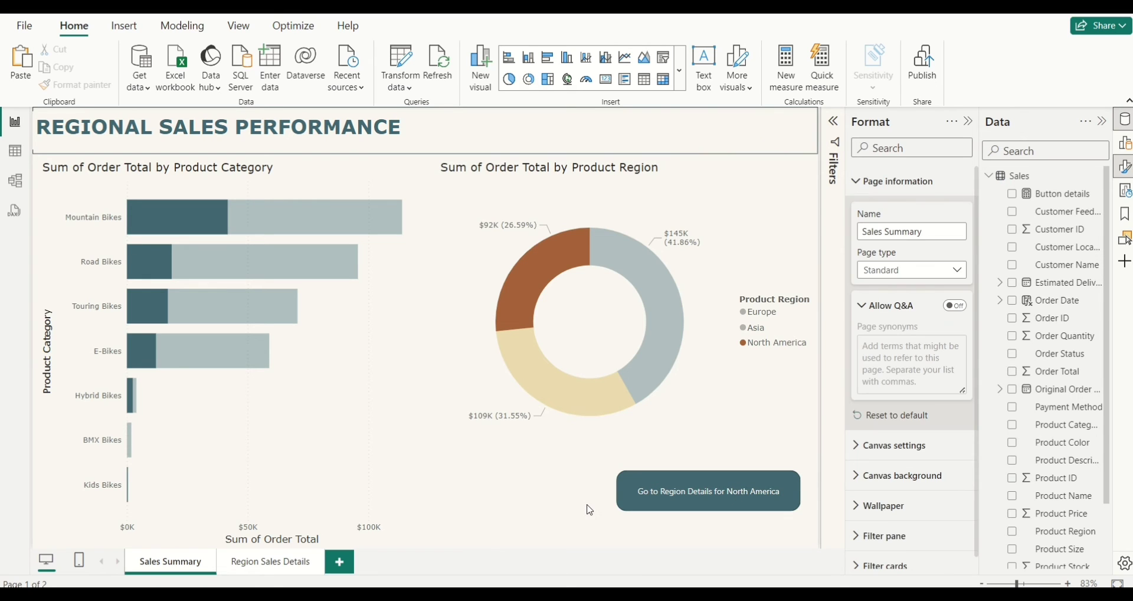
pyautogui.click(530, 268)
pyautogui.click(678, 500)
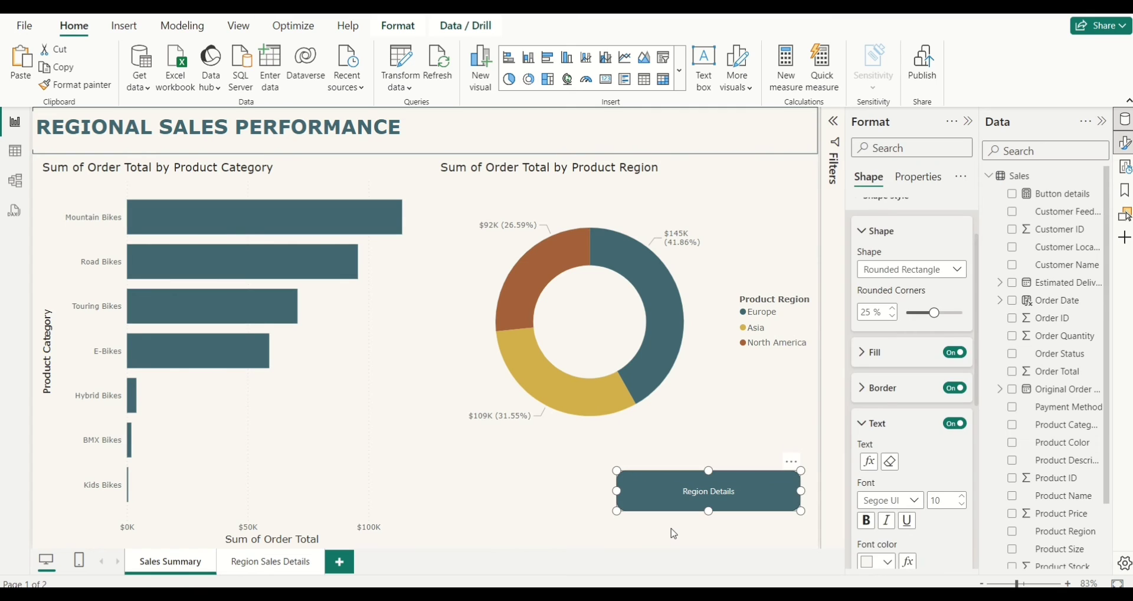
pyautogui.click(674, 534)
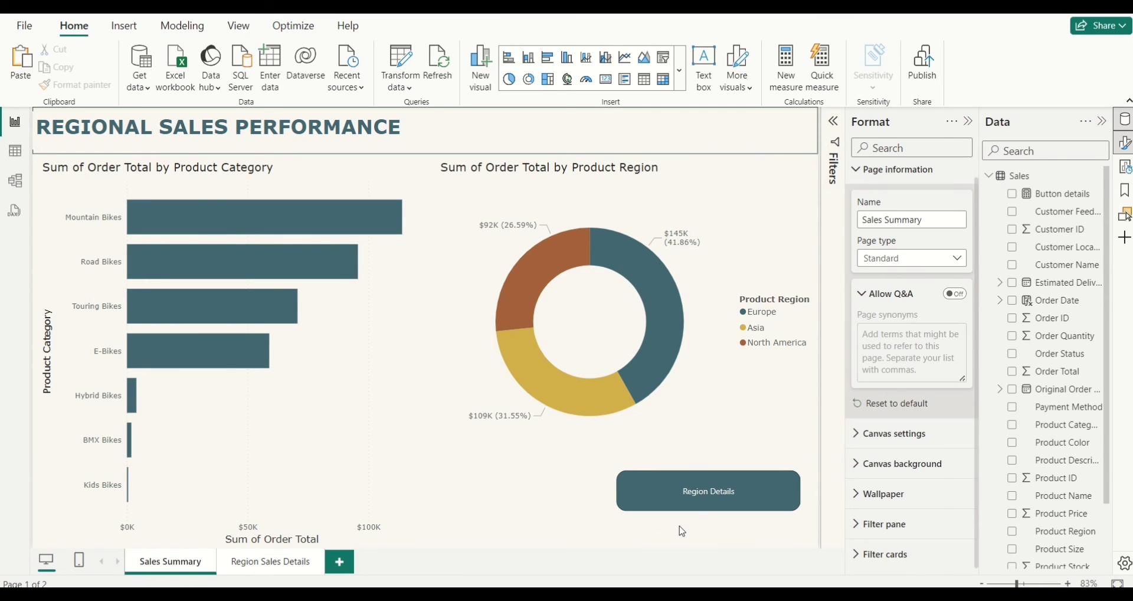
# Nudge the Region Details button slightly lower and set its fill colour to conditional rules based on the Button details measure
pyautogui.click(703, 499)
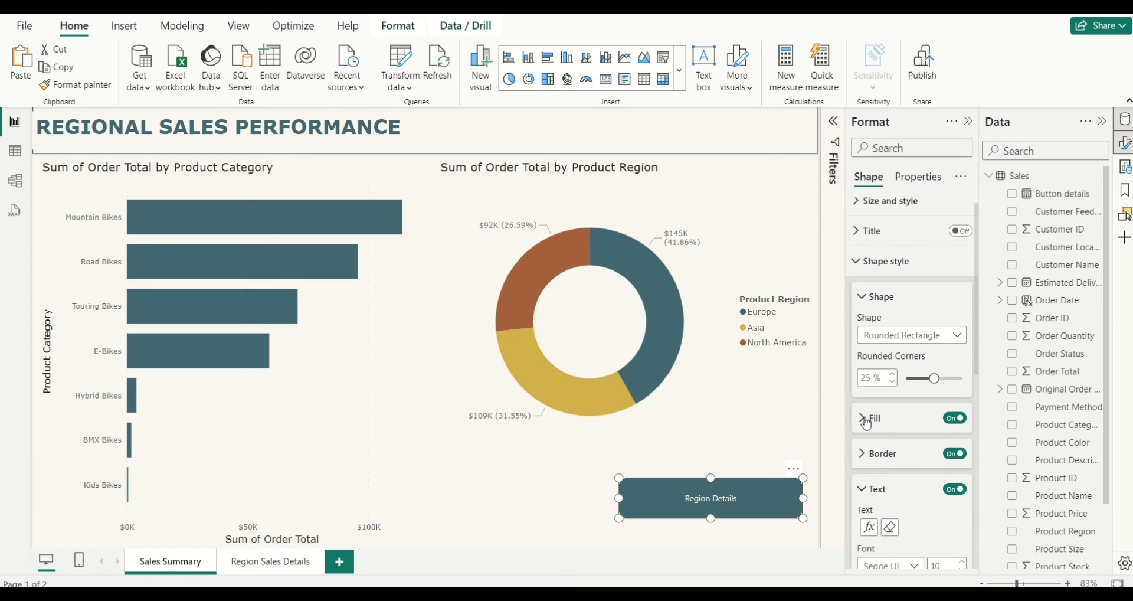
pyautogui.click(866, 419)
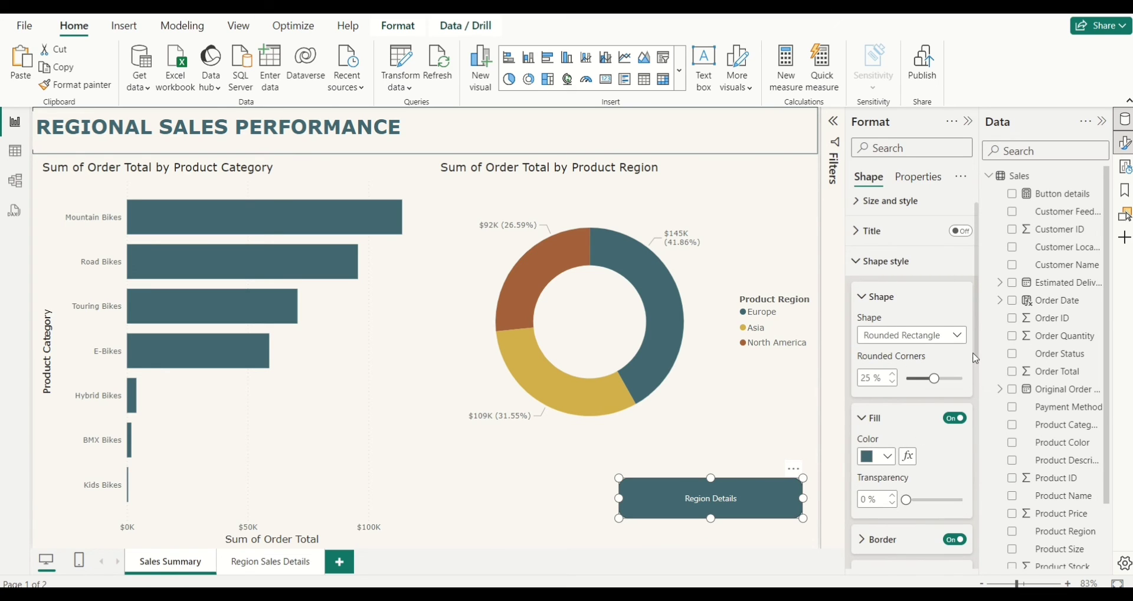
pyautogui.moveTo(978, 351); pyautogui.dragTo(979, 381)
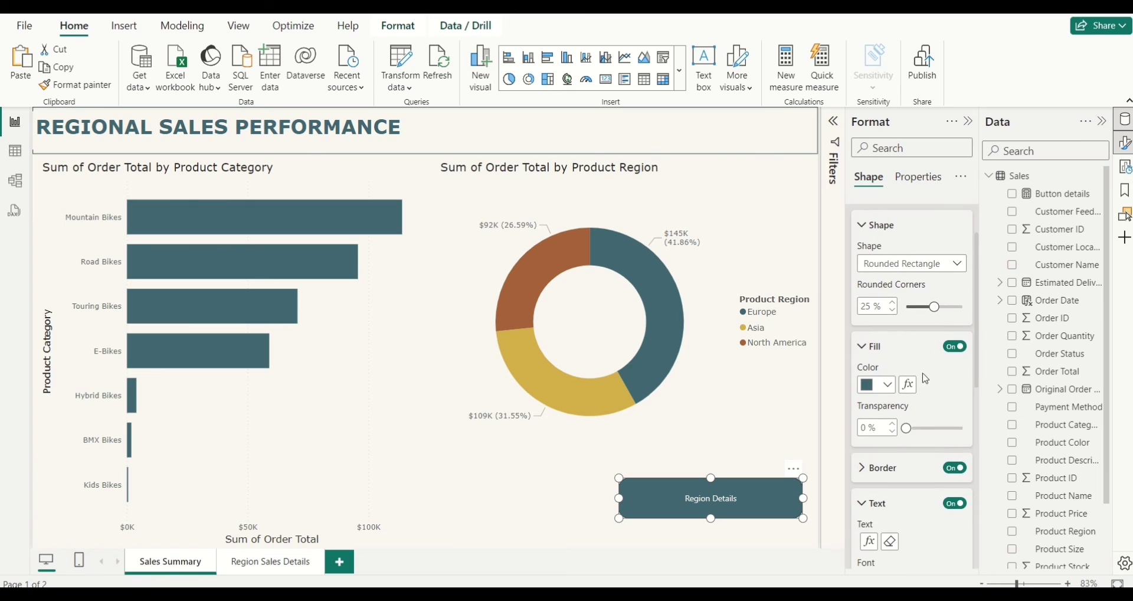
pyautogui.click(908, 386)
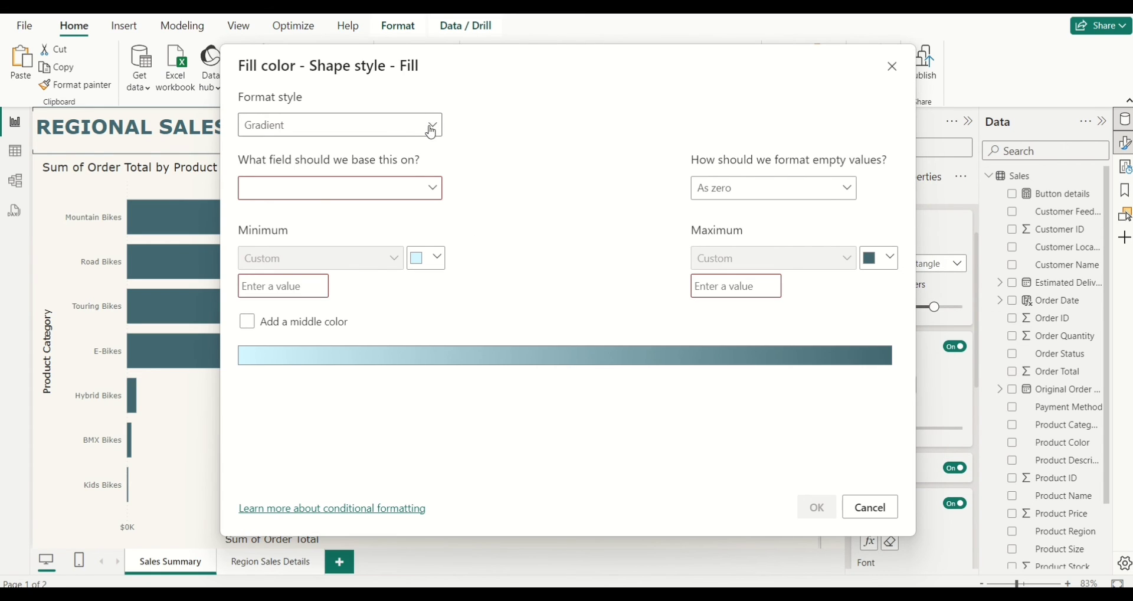
pyautogui.click(431, 126)
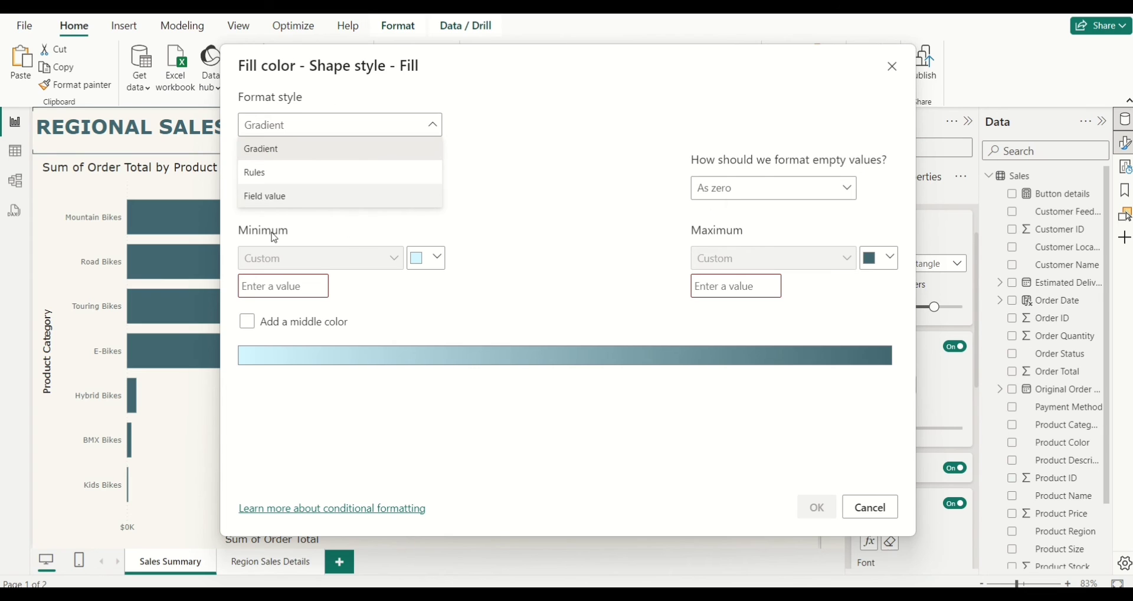
pyautogui.click(292, 174)
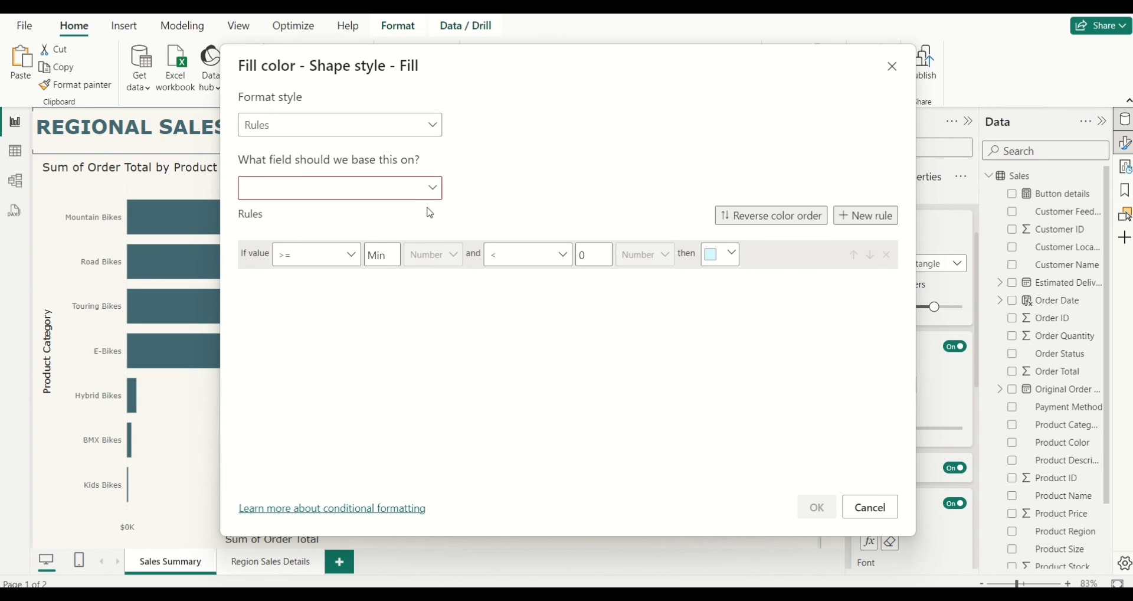
pyautogui.click(433, 190)
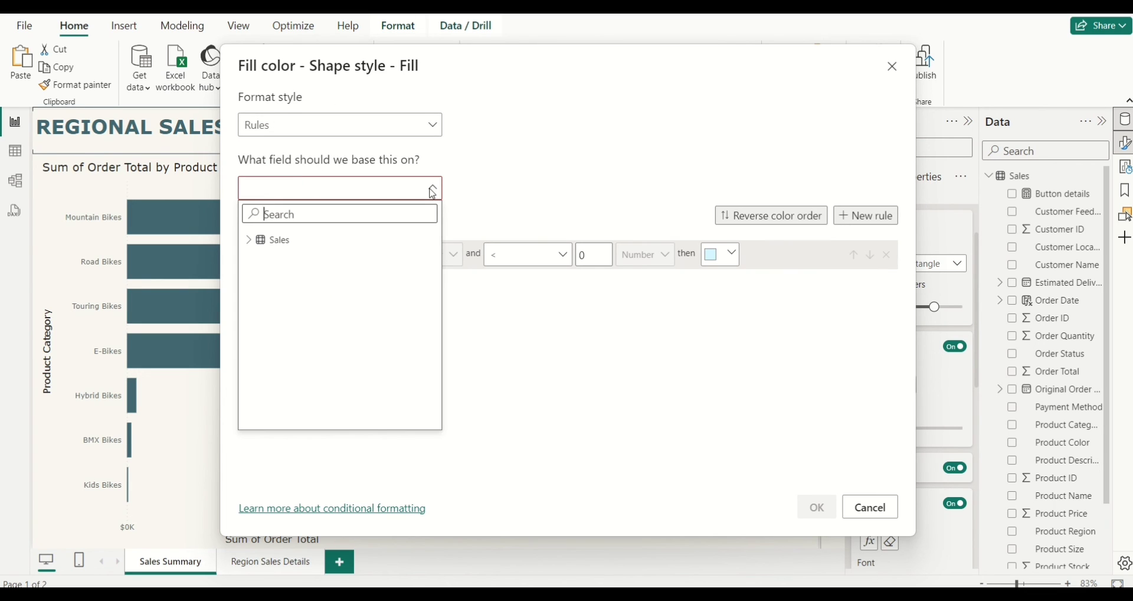
pyautogui.click(252, 241)
pyautogui.click(286, 258)
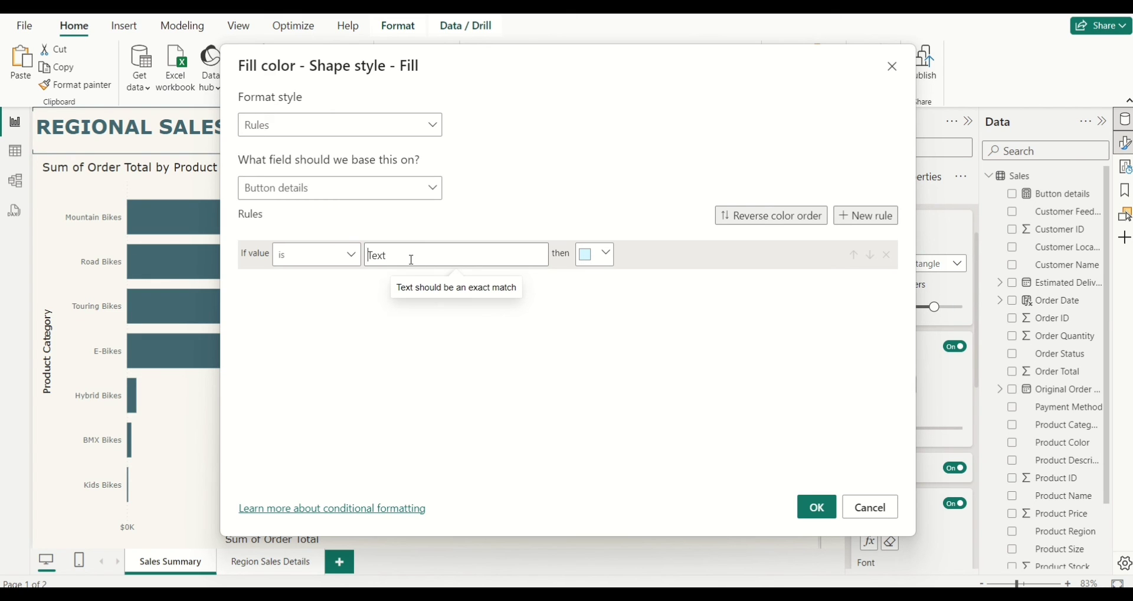
# Define the fill rule so that a value that is "Region Details" gives light grey, and apply it to the button
pyautogui.write('Region Details')
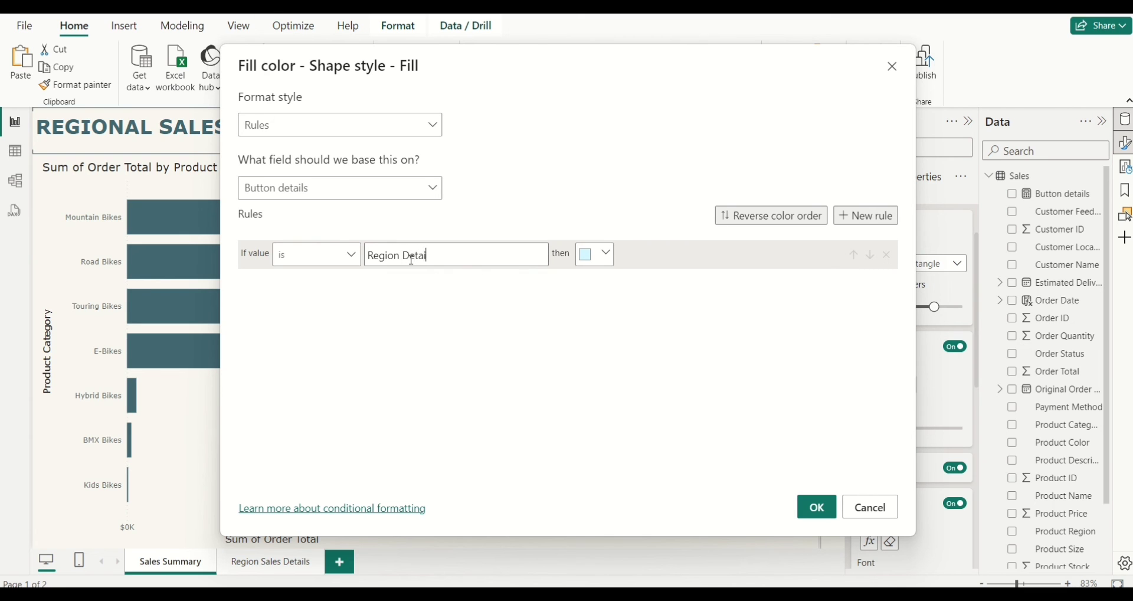
pyautogui.click(609, 256)
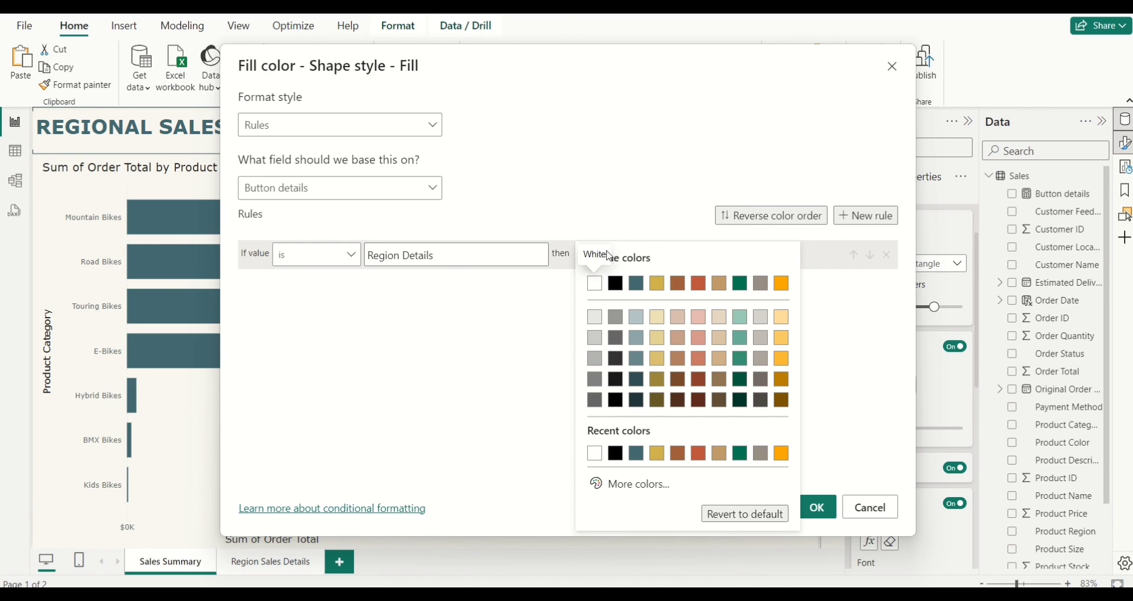
pyautogui.click(598, 341)
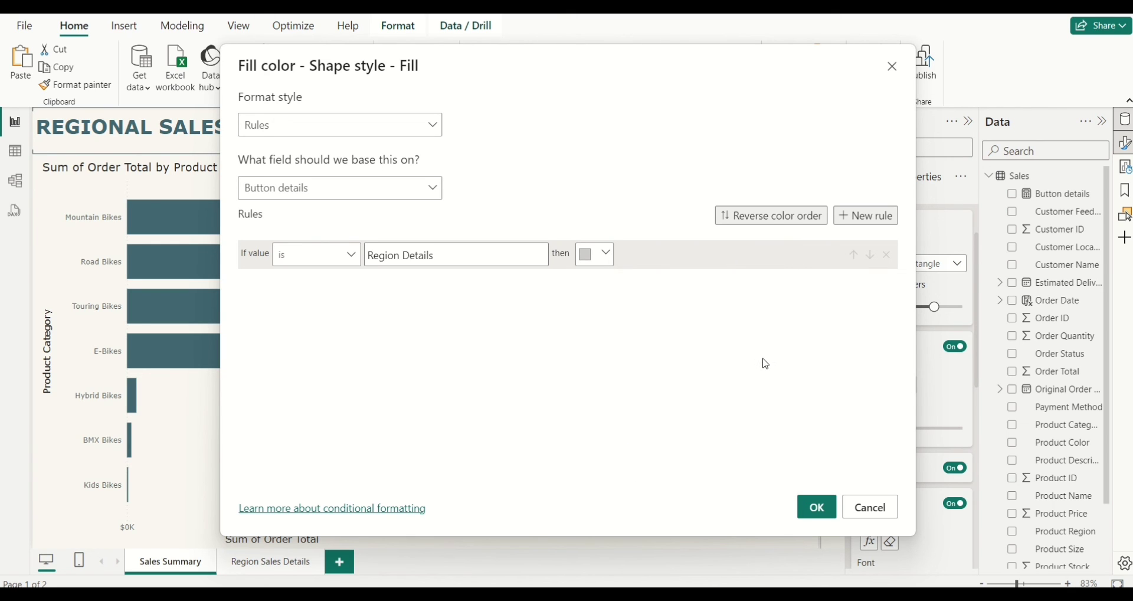
pyautogui.click(821, 509)
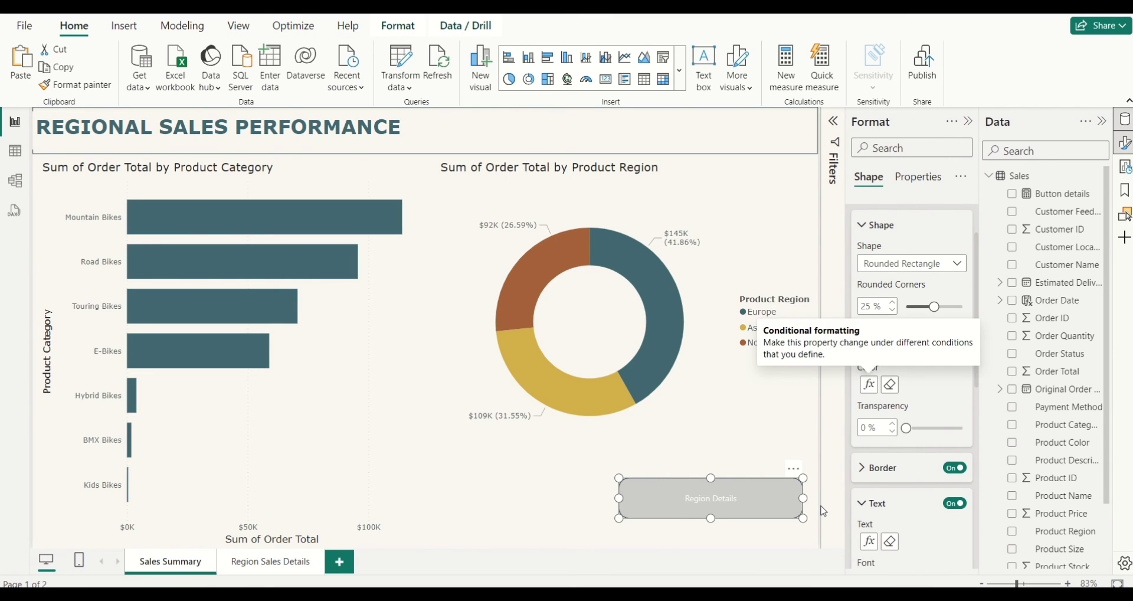
pyautogui.click(737, 547)
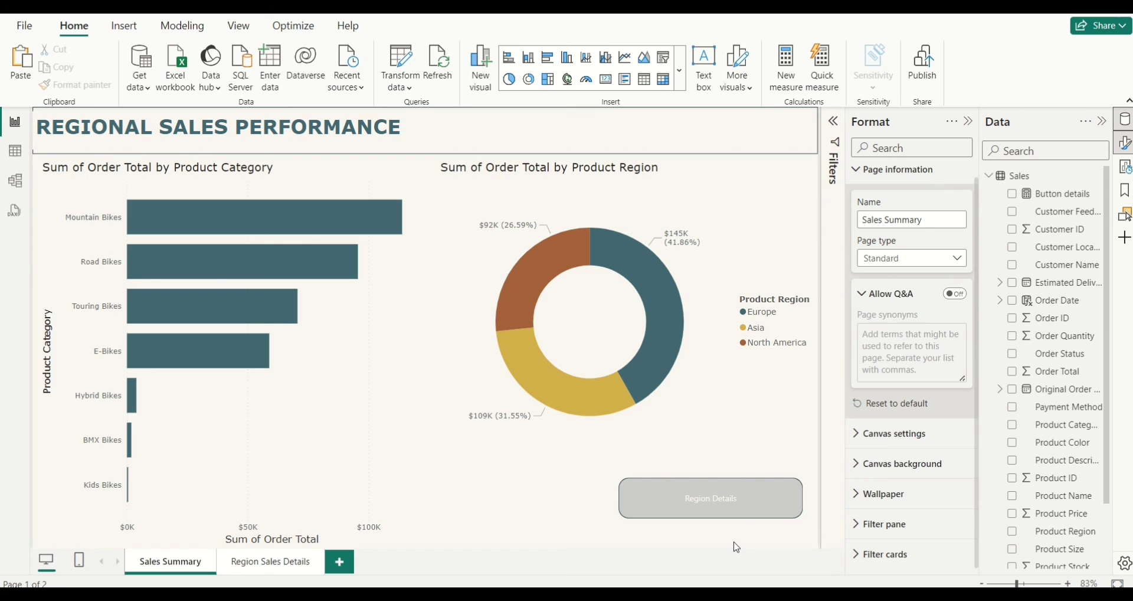
# Turn on the button's action with type Drill through and destination Region Sales Details
pyautogui.click(866, 170)
pyautogui.click(635, 513)
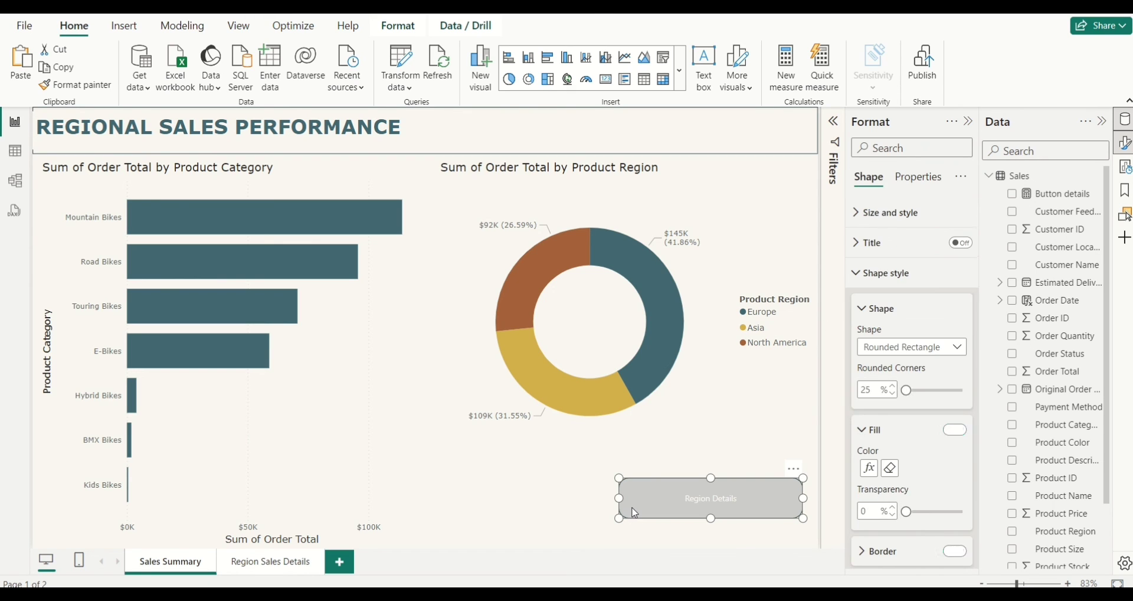
pyautogui.click(859, 283)
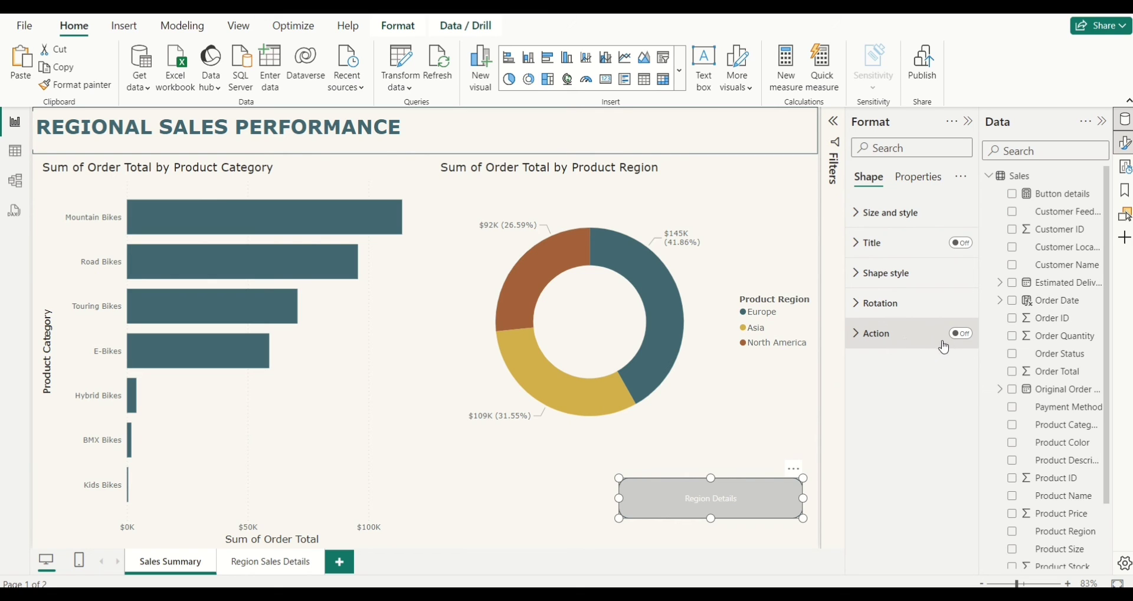
pyautogui.click(962, 335)
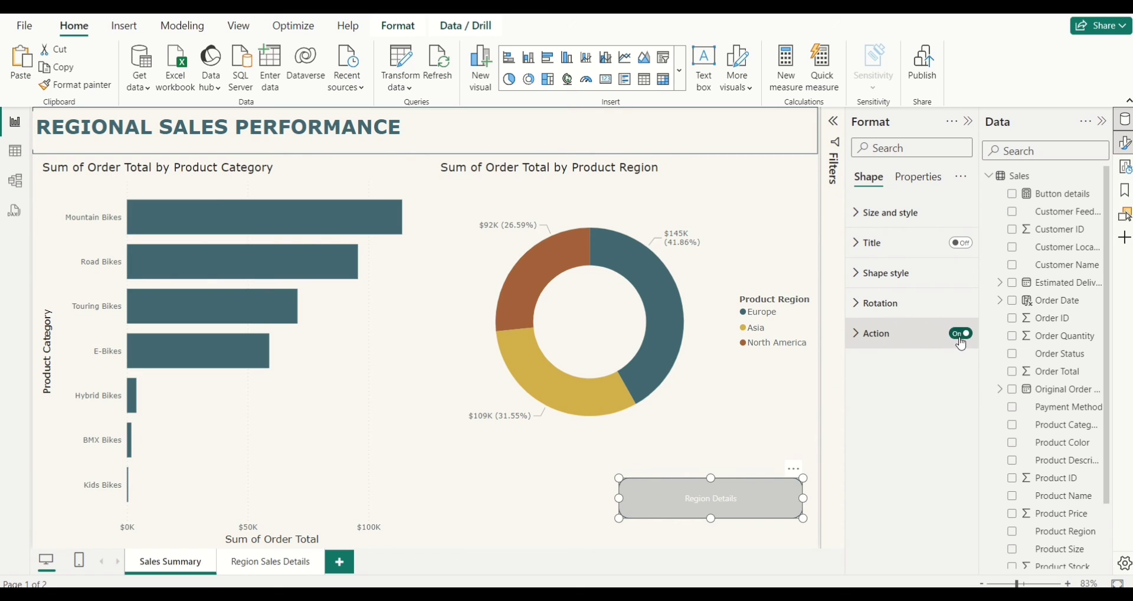
pyautogui.click(858, 338)
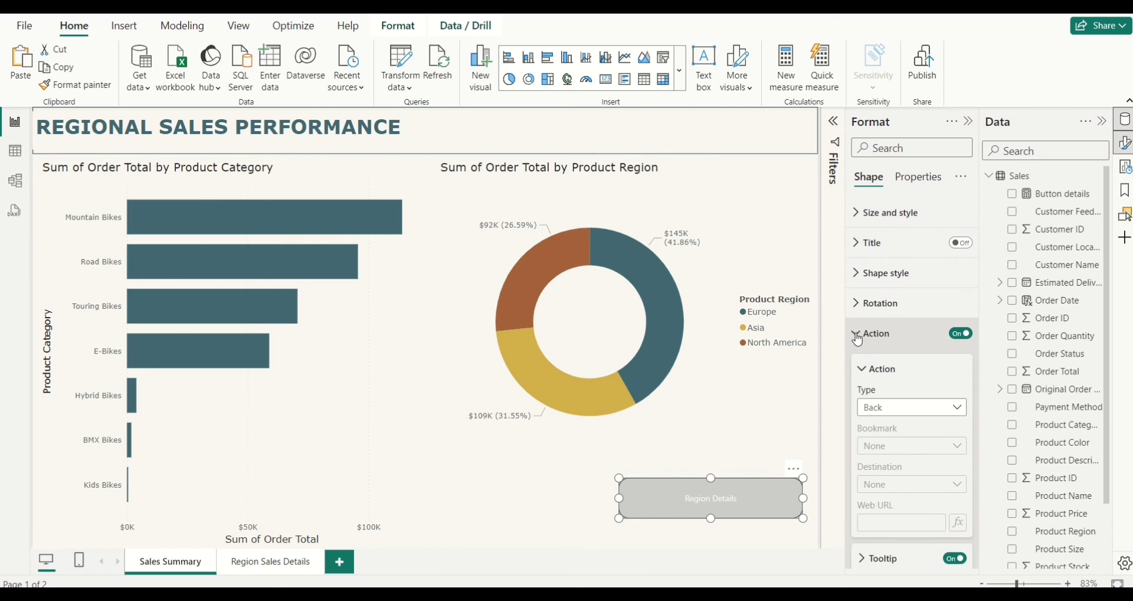
pyautogui.click(950, 412)
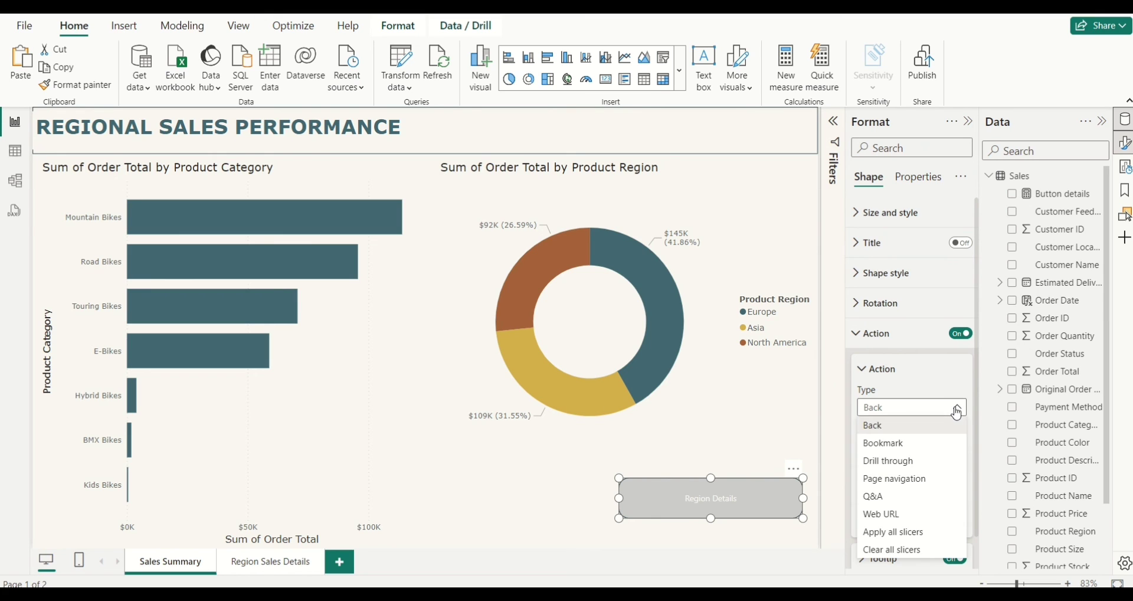
pyautogui.click(906, 460)
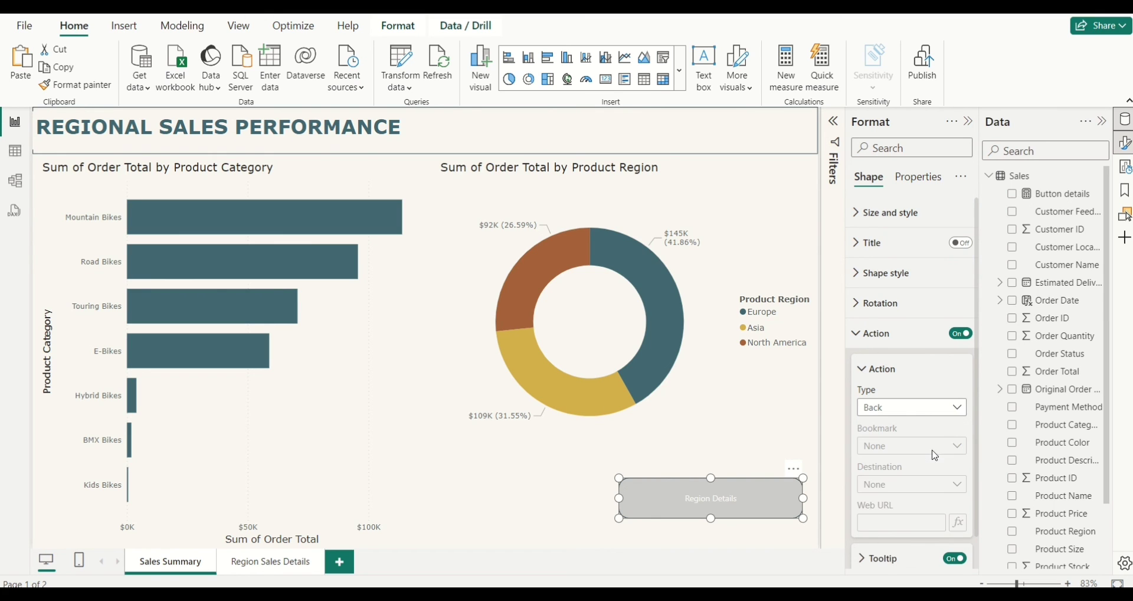
pyautogui.scroll(-1, 980, 401)
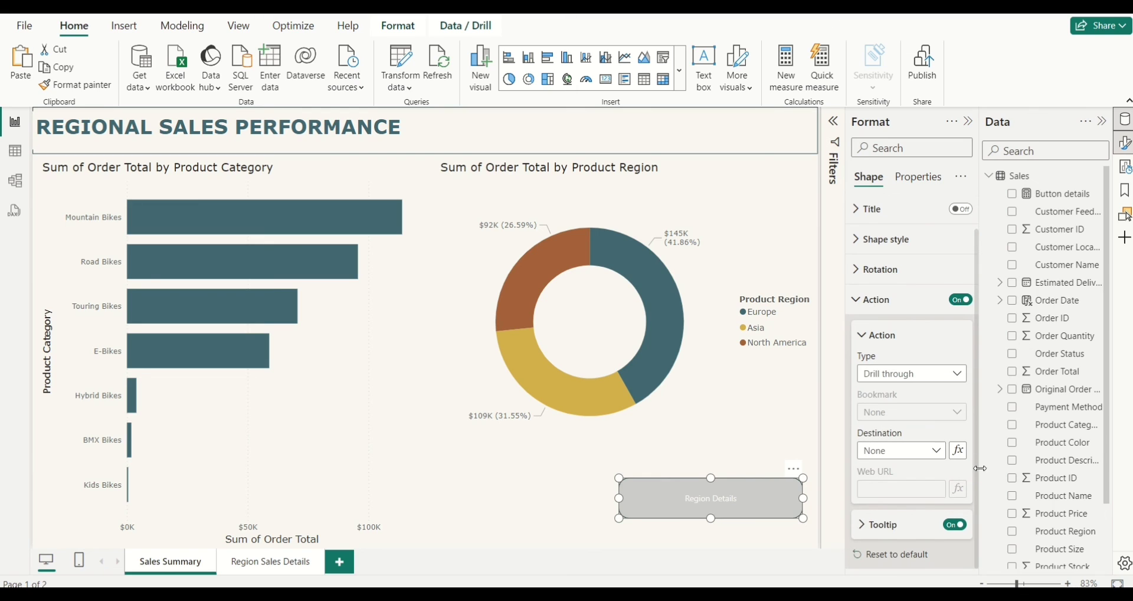
pyautogui.click(938, 451)
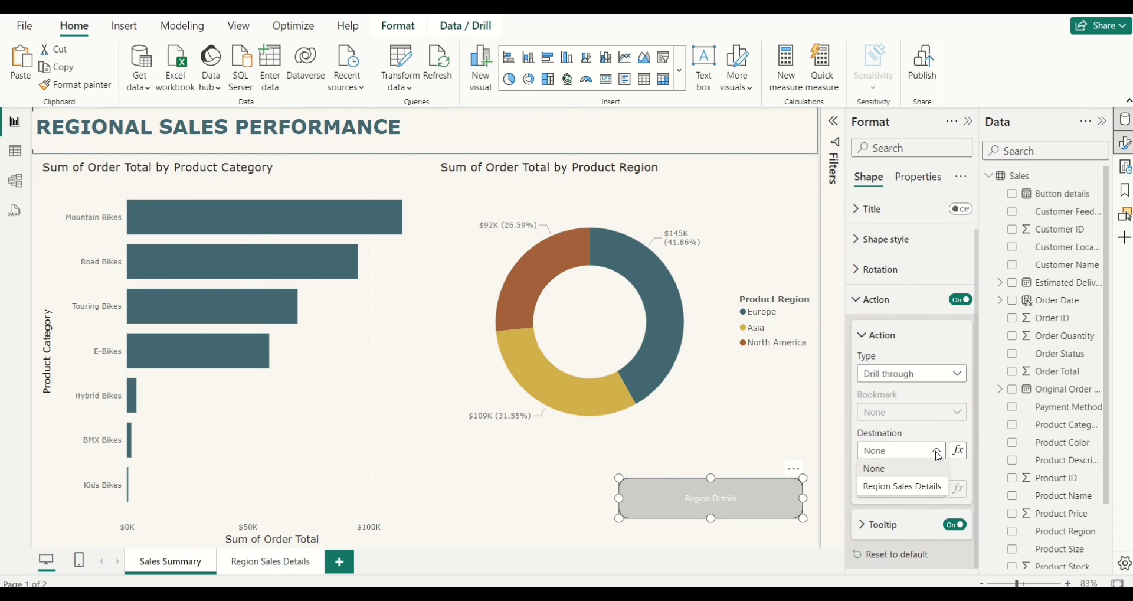
pyautogui.click(918, 486)
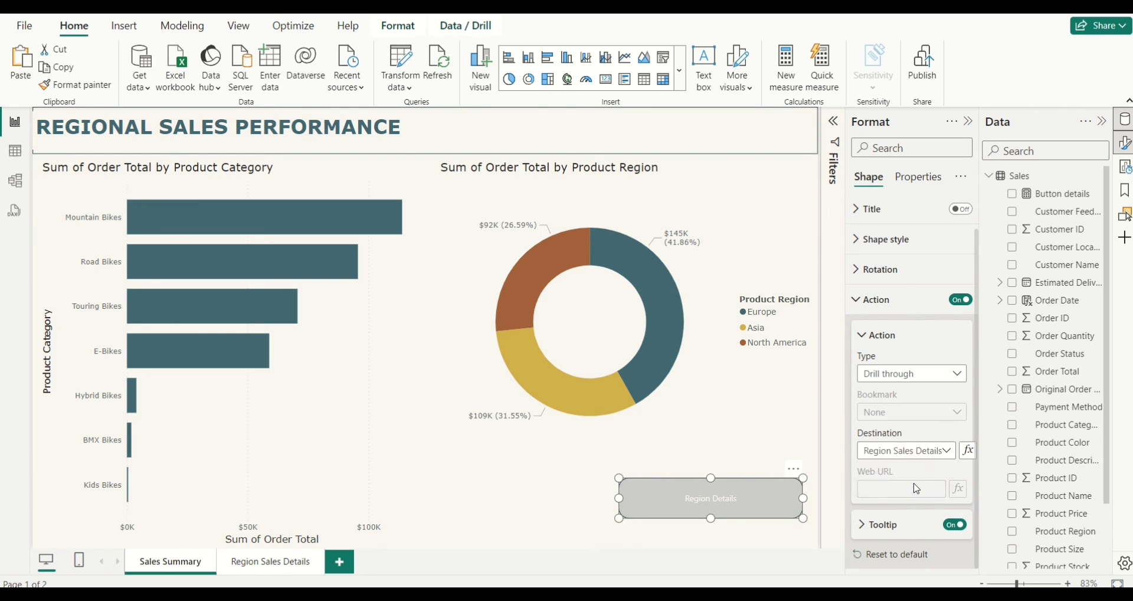
# Examine the tooltip settings of the button's action and the default tooltip shown on the button
pyautogui.click(863, 336)
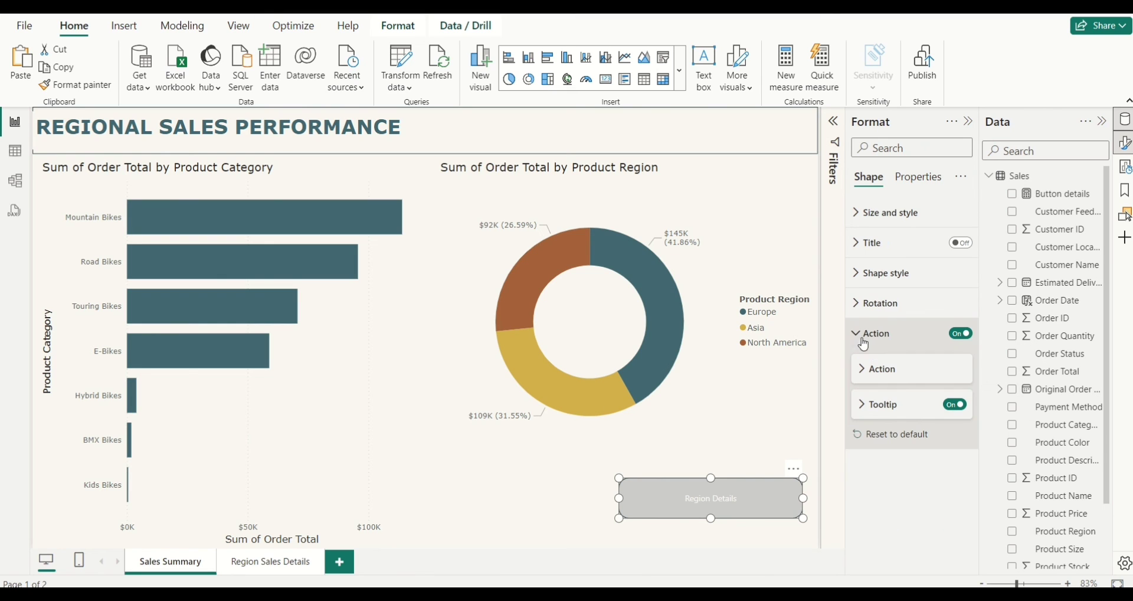
pyautogui.click(864, 406)
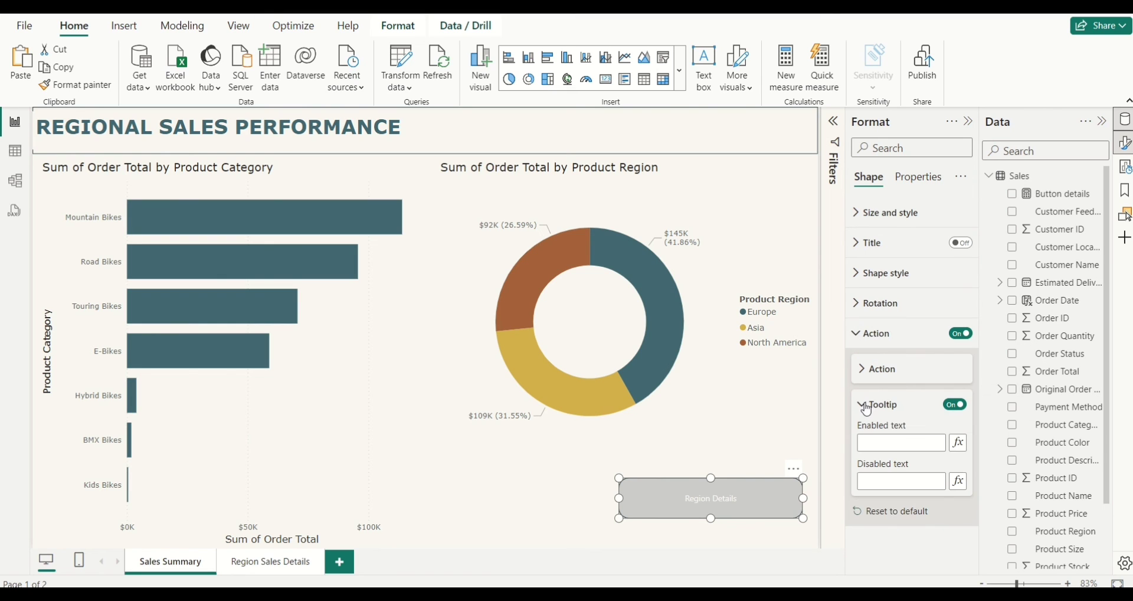
pyautogui.moveTo(691, 507)
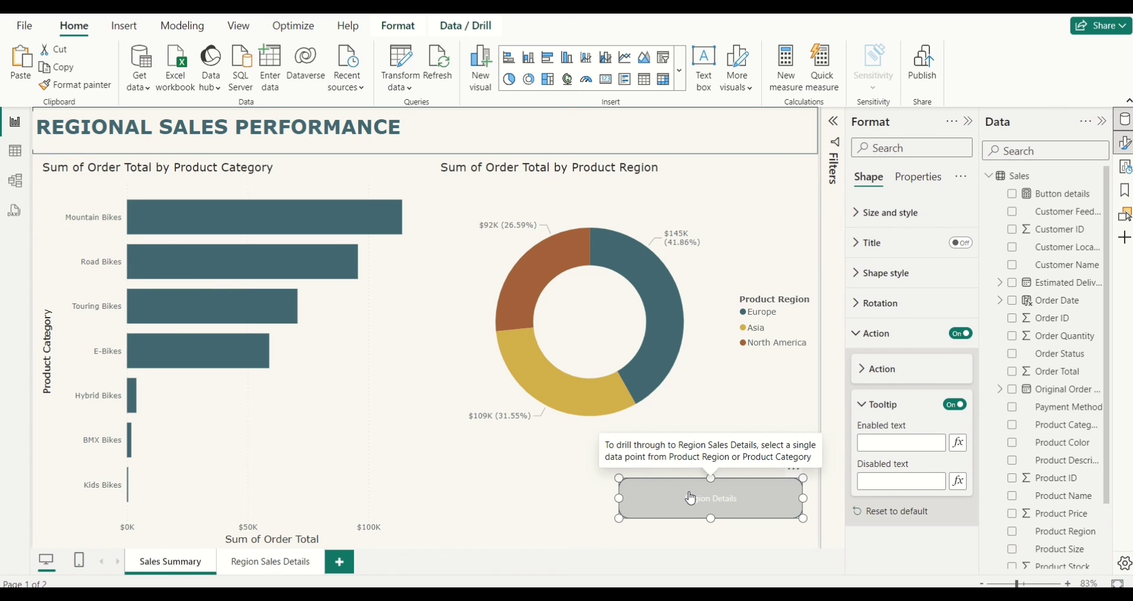
pyautogui.click(863, 406)
pyautogui.click(860, 341)
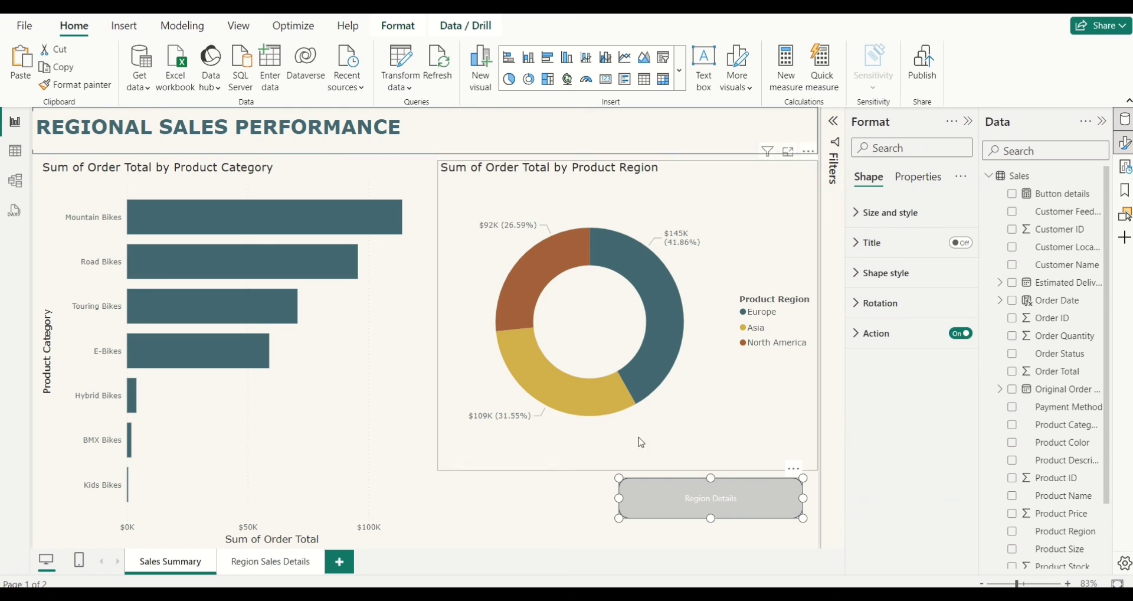
# Select and clear the donut chart's Europe slice to test the button's conditional fill and text
pyautogui.click(565, 505)
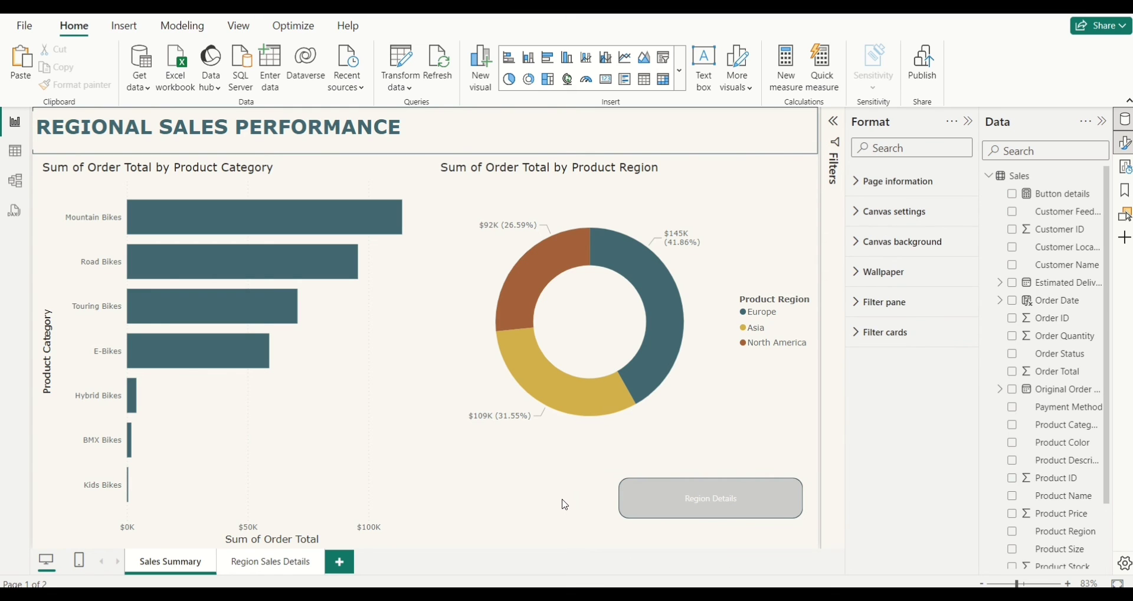
pyautogui.click(661, 308)
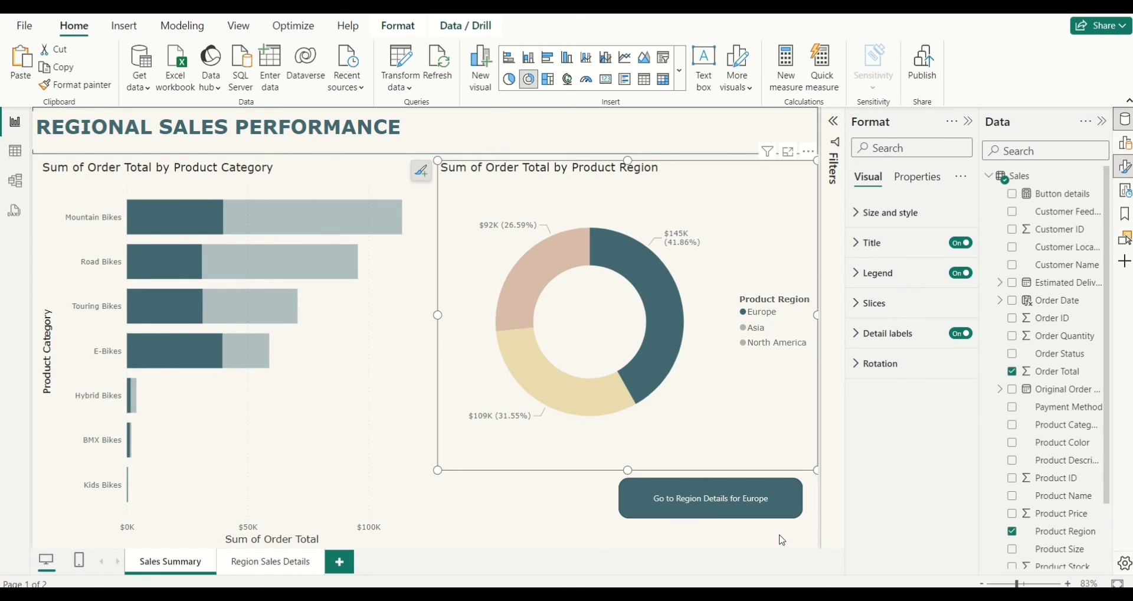
pyautogui.click(643, 366)
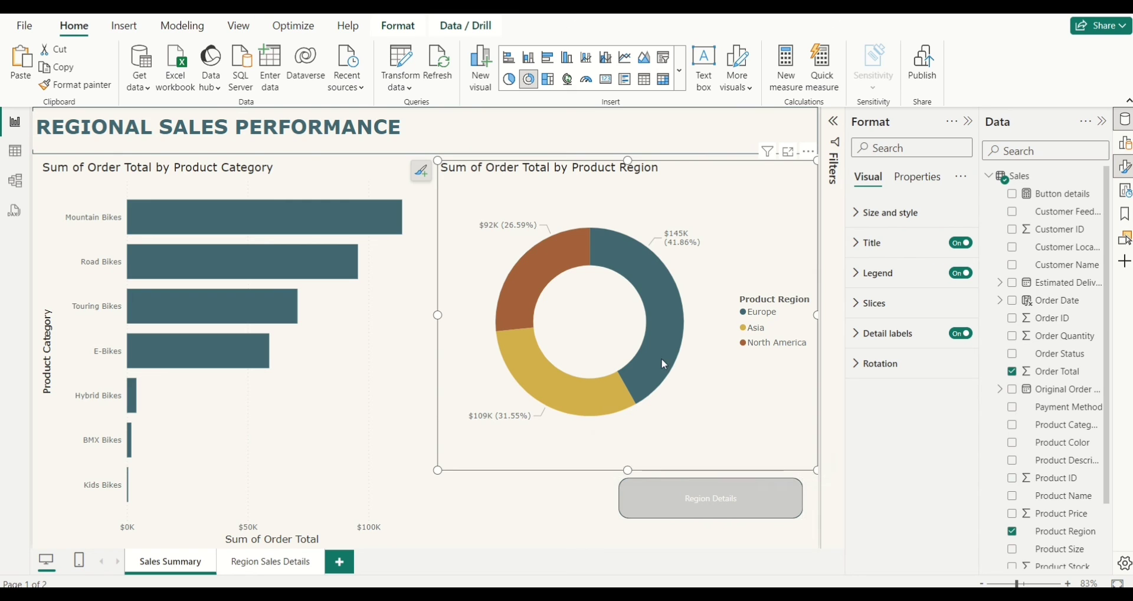
# Use the button to drill through to Region Sales Details for North America, and return to Sales Summary
pyautogui.click(538, 254)
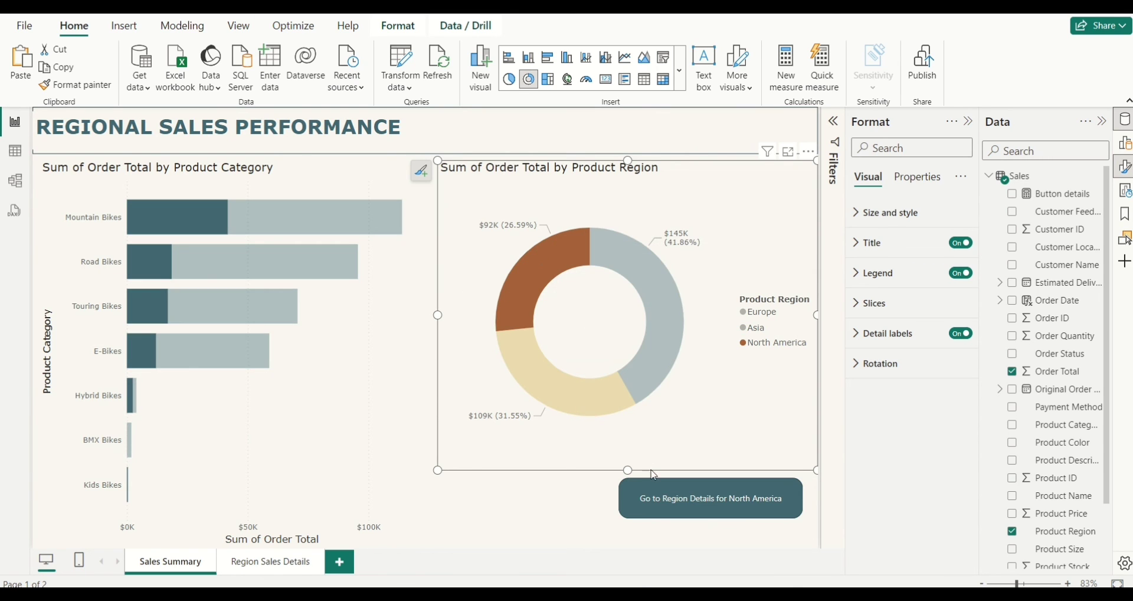
pyautogui.keyDown('ctrl'); pyautogui.click(669, 506); pyautogui.keyUp('ctrl')
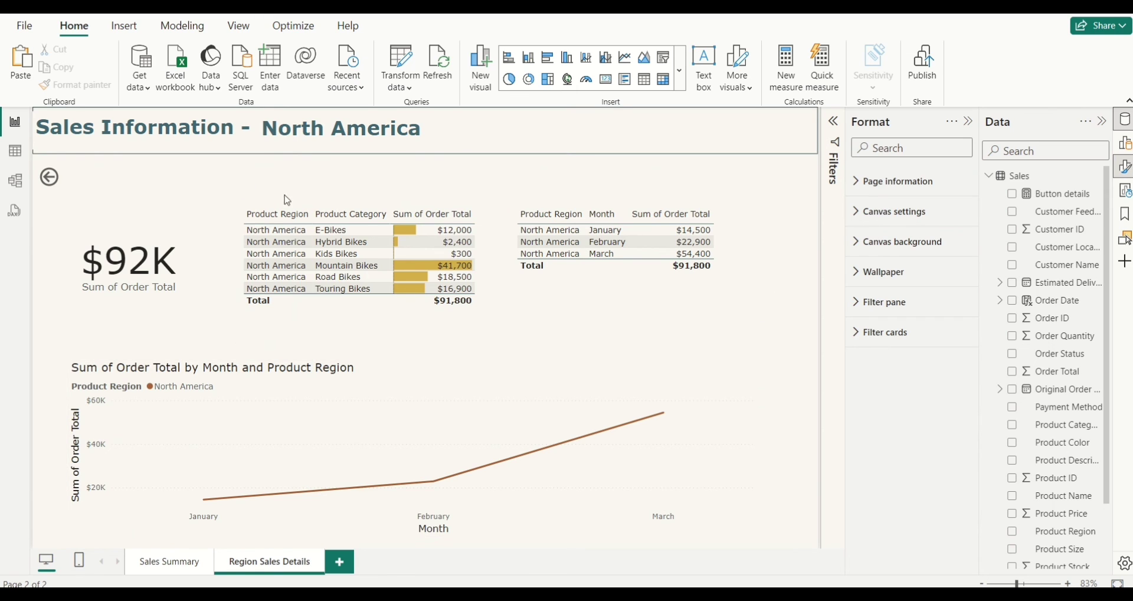
pyautogui.moveTo(261, 454)
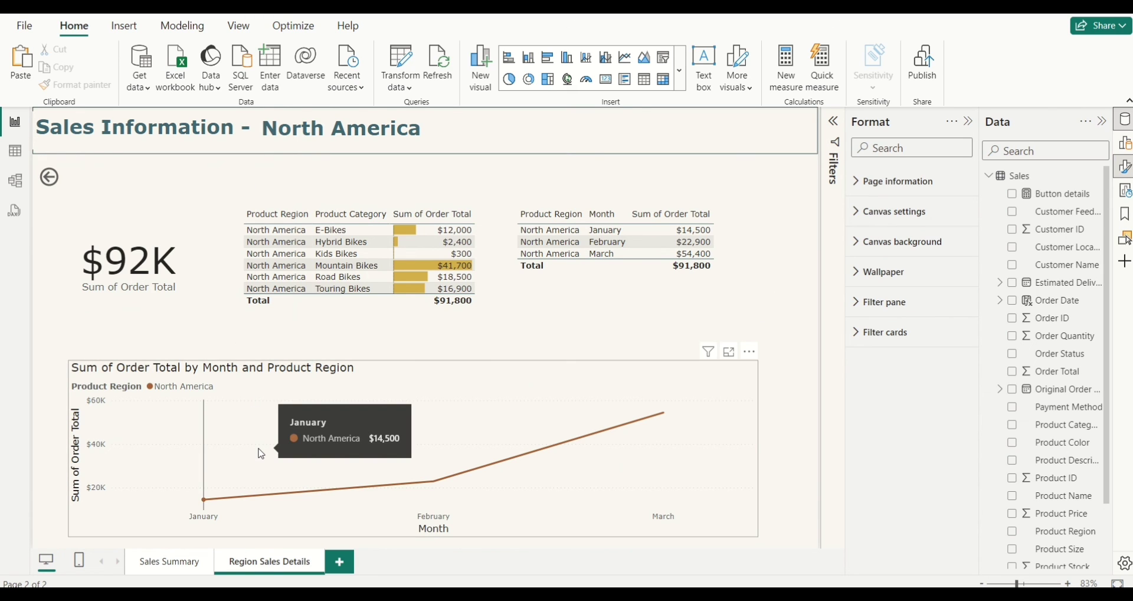
pyautogui.keyDown('ctrl'); pyautogui.click(51, 179); pyautogui.keyUp('ctrl')
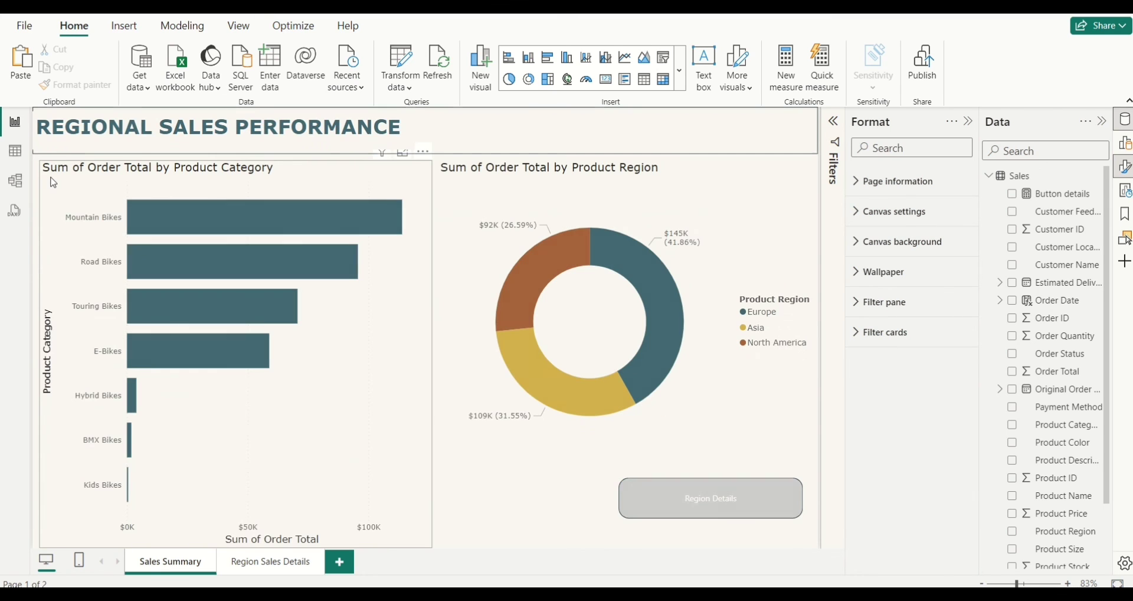